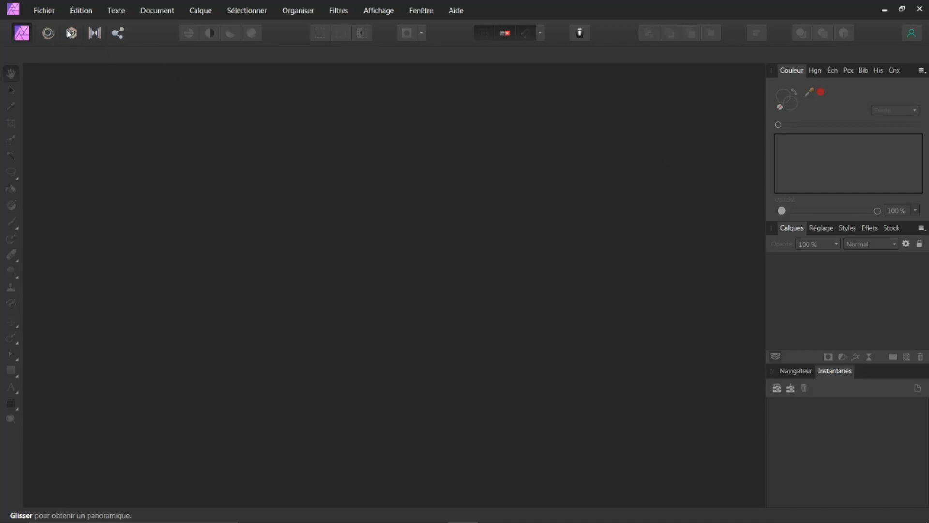
# Open the recent image 35ed325c448c70a72292ca0c1e14137b.jpg
pyautogui.click(47, 13)
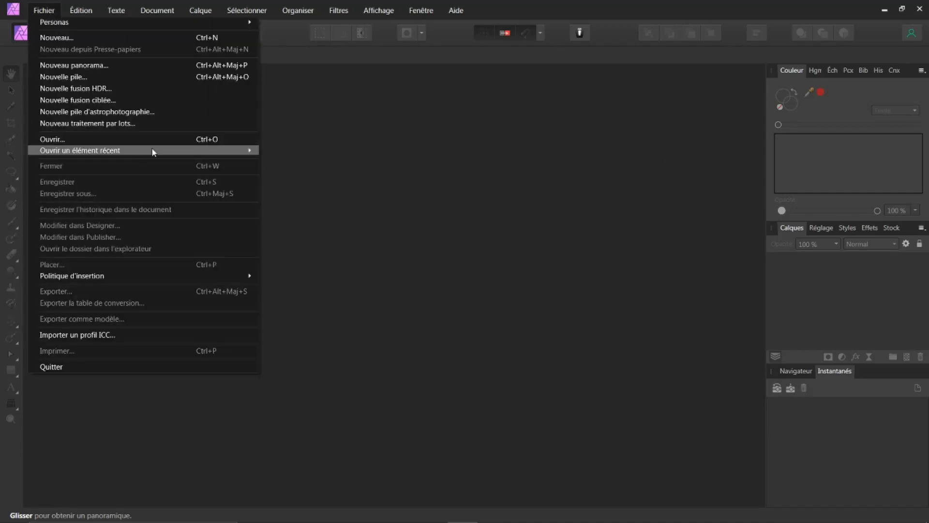
pyautogui.moveTo(156, 151)
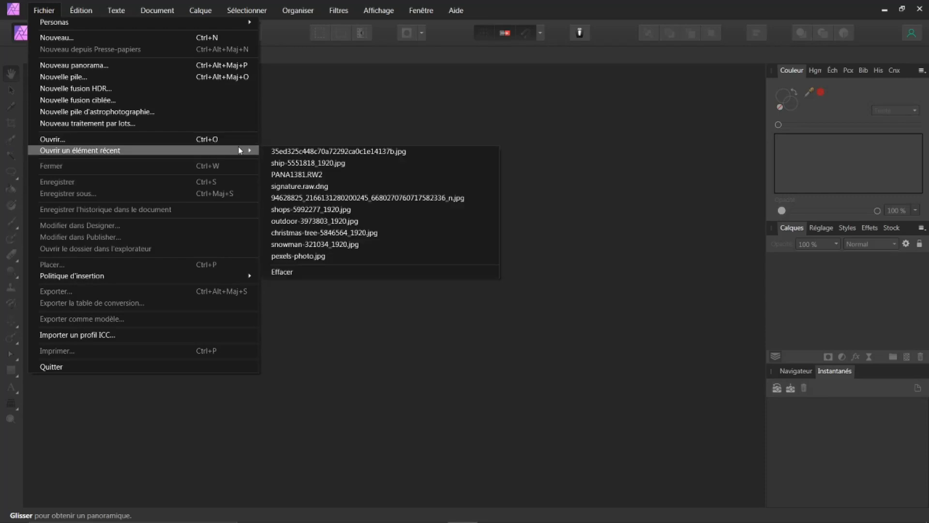
pyautogui.click(283, 152)
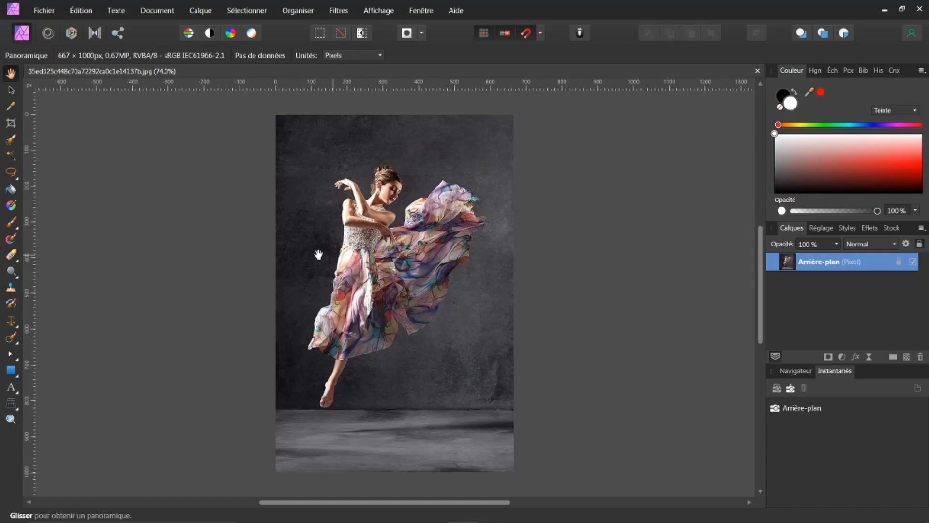
# Select the dark backdrop above and to the right of the dancer with a 44.1 px Selection Brush
pyautogui.scroll(3, 318, 253)
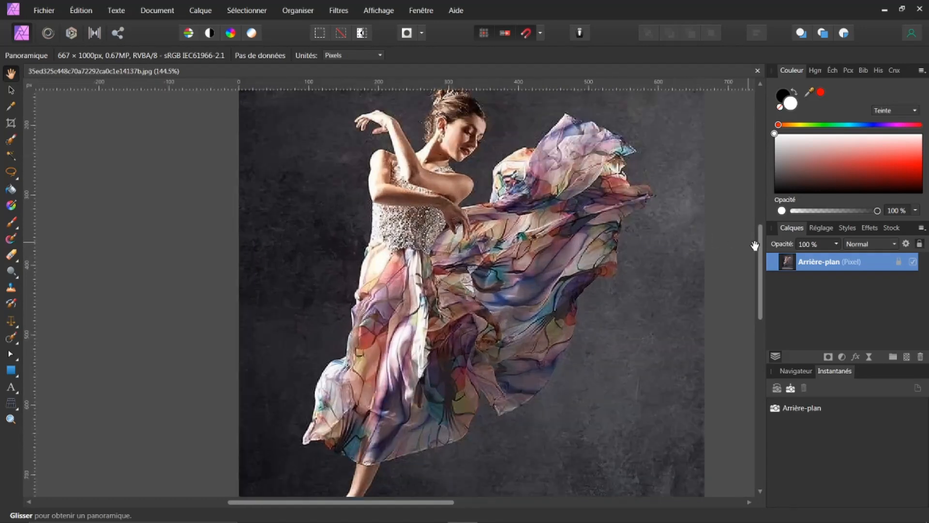
pyautogui.moveTo(760, 245); pyautogui.dragTo(760, 224)
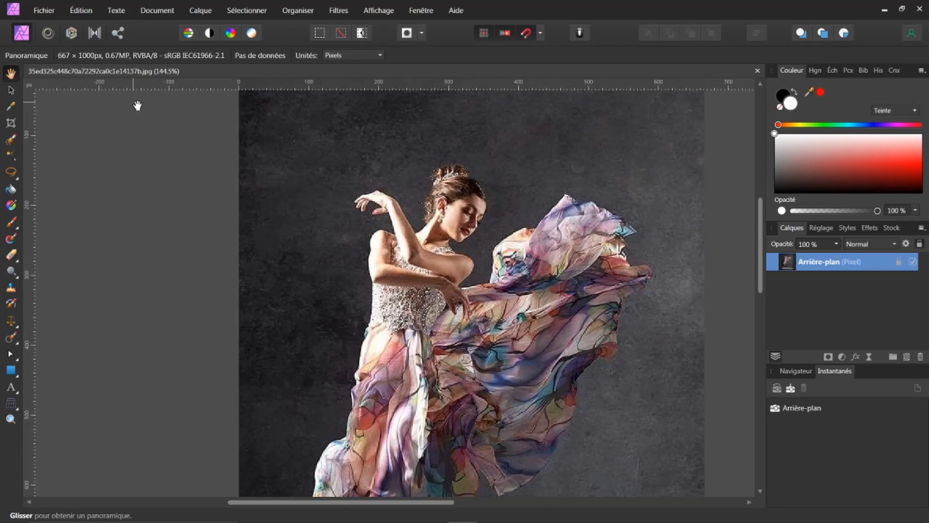
pyautogui.click(11, 141)
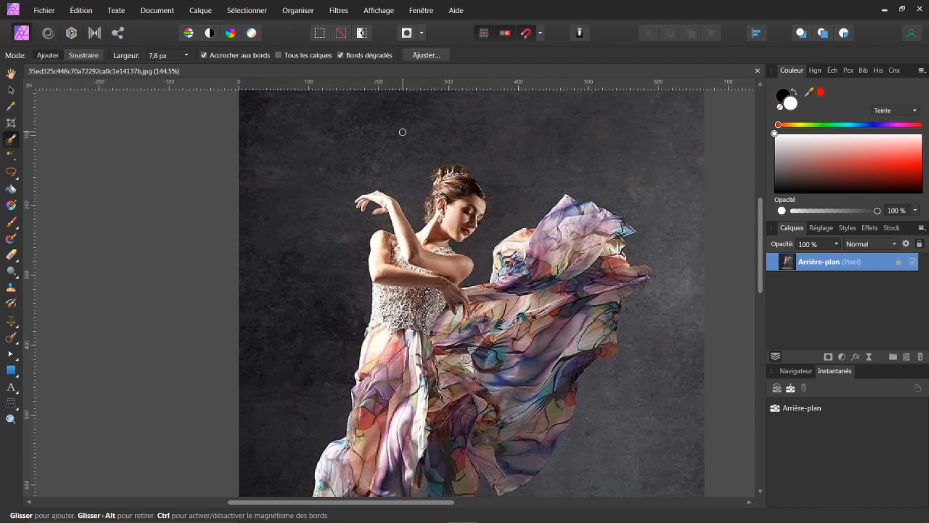
pyautogui.press(']')
pyautogui.press(']')
pyautogui.press(']')
pyautogui.press(']')
pyautogui.press(']')
pyautogui.press(']')
pyautogui.press(']')
pyautogui.press(']')
pyautogui.press('[')
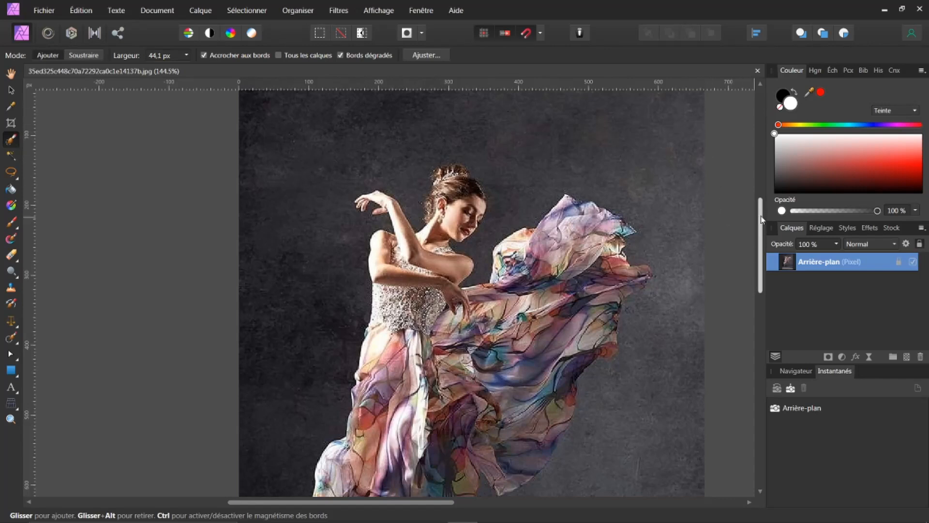
pyautogui.moveTo(762, 219); pyautogui.dragTo(764, 196)
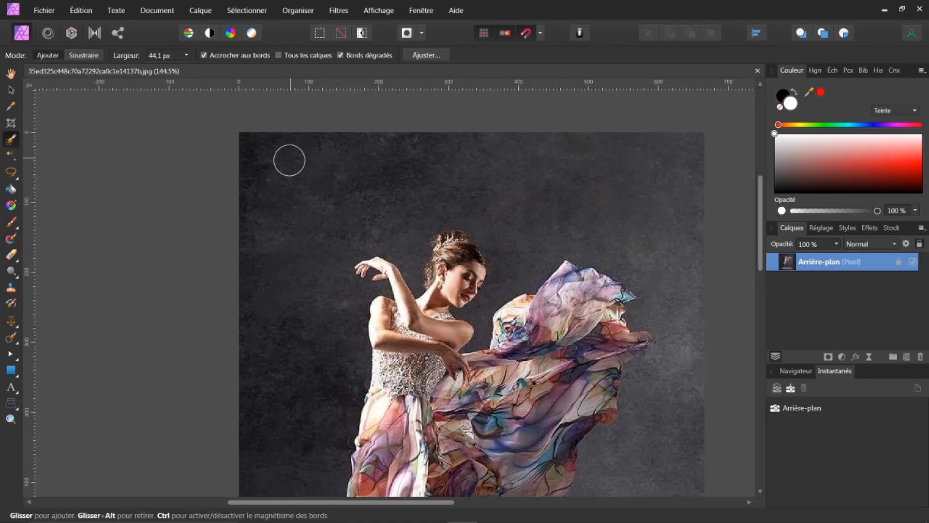
pyautogui.moveTo(295, 192); pyautogui.dragTo(364, 190)
pyautogui.moveTo(420, 174)
pyautogui.mouseDown()
pyautogui.moveTo(533, 135)
pyautogui.moveTo(549, 180)
pyautogui.moveTo(572, 194)
pyautogui.moveTo(523, 238)
pyautogui.moveTo(517, 257)
pyautogui.moveTo(605, 194)
pyautogui.moveTo(664, 279)
pyautogui.moveTo(696, 288)
pyautogui.moveTo(687, 352)
pyautogui.moveTo(659, 404)
pyautogui.moveTo(651, 448)
pyautogui.moveTo(614, 472)
pyautogui.moveTo(600, 460)
pyautogui.mouseUp()
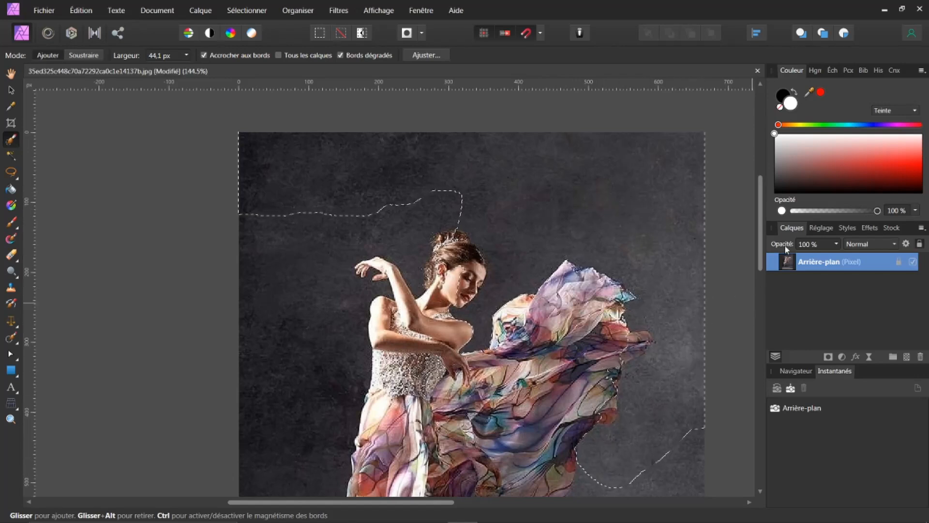
# Extend the brushed selection over the floor and the backdrop to the left of the dancer
pyautogui.scroll(-6, 695, 239)
pyautogui.moveTo(695, 239)
pyautogui.mouseDown()
pyautogui.moveTo(611, 172)
pyautogui.moveTo(665, 275)
pyautogui.moveTo(683, 257)
pyautogui.moveTo(690, 207)
pyautogui.moveTo(655, 229)
pyautogui.moveTo(656, 252)
pyautogui.moveTo(616, 257)
pyautogui.moveTo(552, 296)
pyautogui.moveTo(553, 336)
pyautogui.moveTo(502, 371)
pyautogui.moveTo(481, 346)
pyautogui.moveTo(486, 310)
pyautogui.moveTo(463, 371)
pyautogui.moveTo(407, 404)
pyautogui.moveTo(382, 450)
pyautogui.moveTo(432, 462)
pyautogui.moveTo(591, 426)
pyautogui.moveTo(684, 339)
pyautogui.moveTo(675, 401)
pyautogui.moveTo(642, 462)
pyautogui.moveTo(667, 474)
pyautogui.moveTo(559, 474)
pyautogui.moveTo(514, 465)
pyautogui.moveTo(653, 490)
pyautogui.moveTo(697, 478)
pyautogui.moveTo(514, 484)
pyautogui.moveTo(426, 456)
pyautogui.moveTo(401, 467)
pyautogui.moveTo(330, 455)
pyautogui.moveTo(290, 460)
pyautogui.moveTo(286, 436)
pyautogui.moveTo(309, 404)
pyautogui.moveTo(267, 383)
pyautogui.moveTo(247, 339)
pyautogui.moveTo(266, 311)
pyautogui.moveTo(288, 318)
pyautogui.moveTo(289, 270)
pyautogui.moveTo(337, 216)
pyautogui.moveTo(343, 176)
pyautogui.moveTo(327, 148)
pyautogui.moveTo(249, 222)
pyautogui.moveTo(301, 146)
pyautogui.mouseUp()
pyautogui.moveTo(759, 315); pyautogui.dragTo(759, 246)
pyautogui.moveTo(343, 367)
pyautogui.mouseDown()
pyautogui.moveTo(354, 285)
pyautogui.moveTo(323, 240)
pyautogui.moveTo(367, 168)
pyautogui.mouseUp()
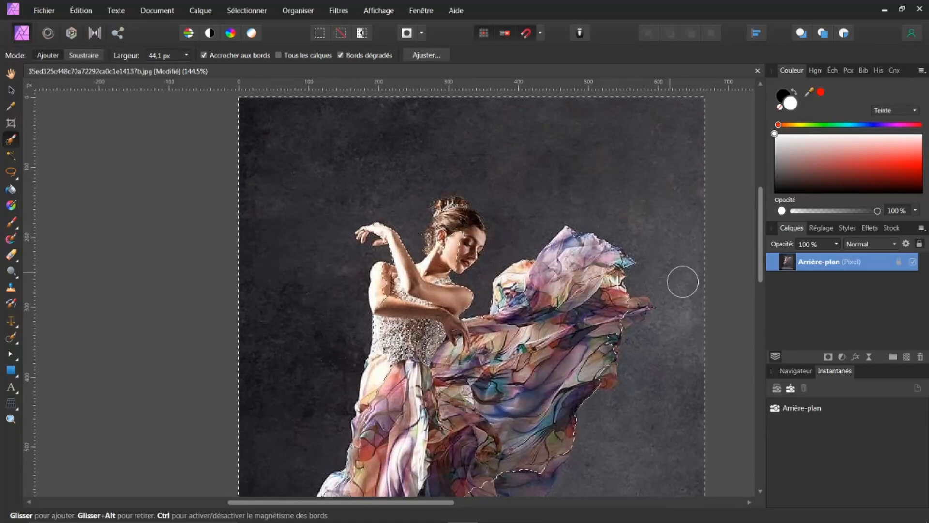
# Subtract the dancer's wrongly selected shoulder from the selection with the Selection Brush at 3.8 px
pyautogui.scroll(2, 539, 362)
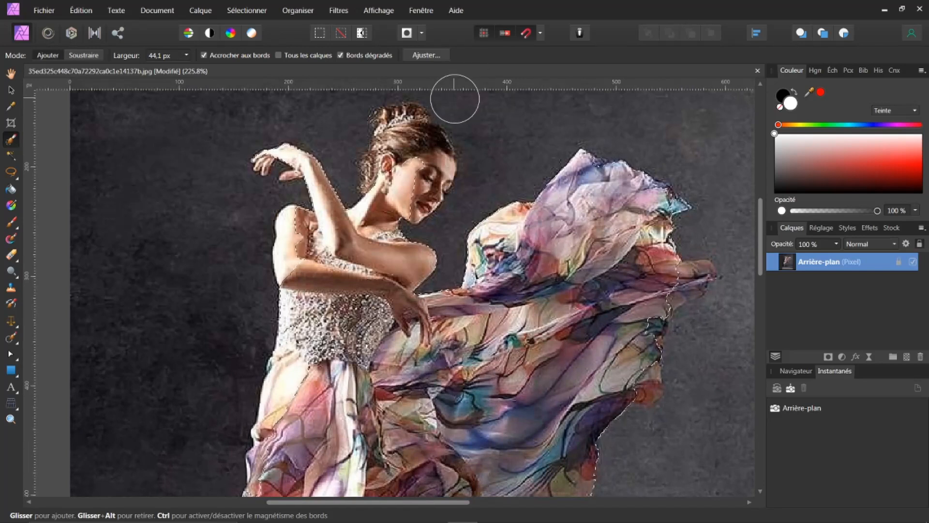
pyautogui.scroll(1, 473, 150)
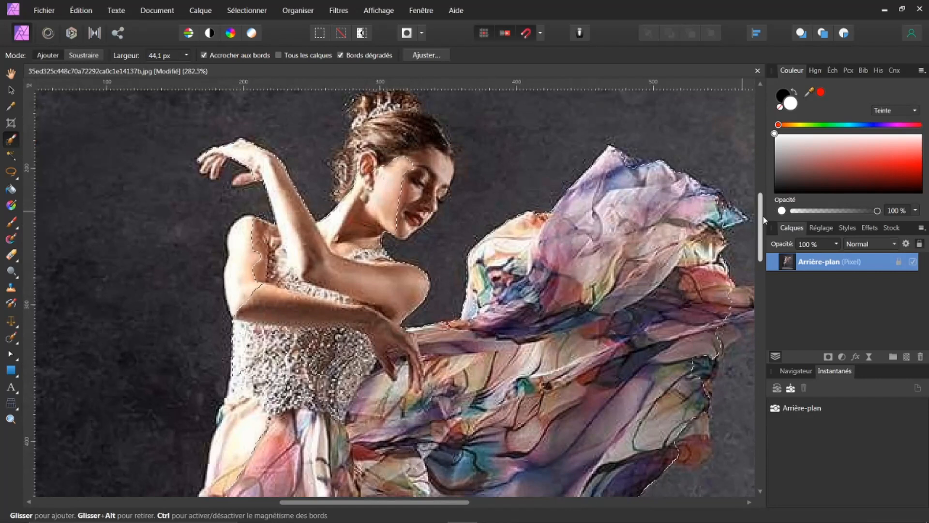
pyautogui.scroll(3, 764, 221)
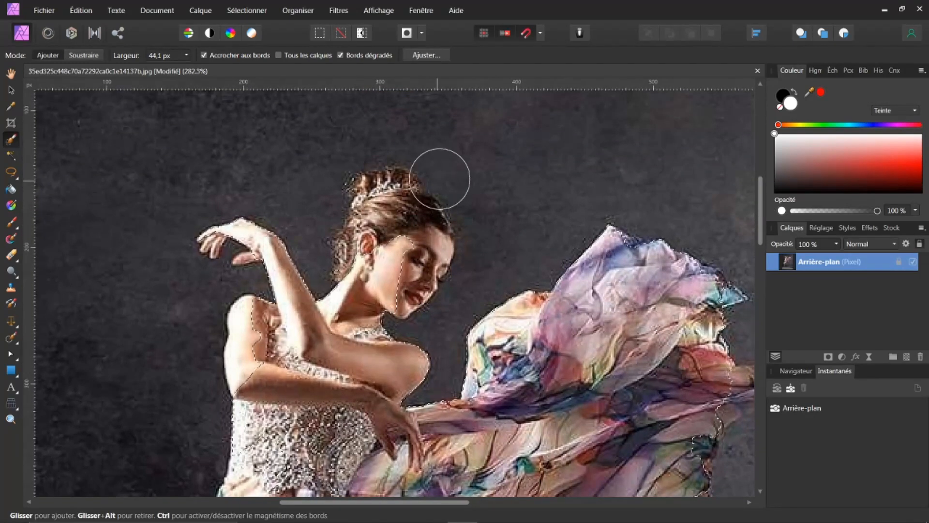
pyautogui.press('[')
pyautogui.press('[')
pyautogui.press('[')
pyautogui.press('[')
pyautogui.press('[')
pyautogui.press('[')
pyautogui.press('[')
pyautogui.press('[')
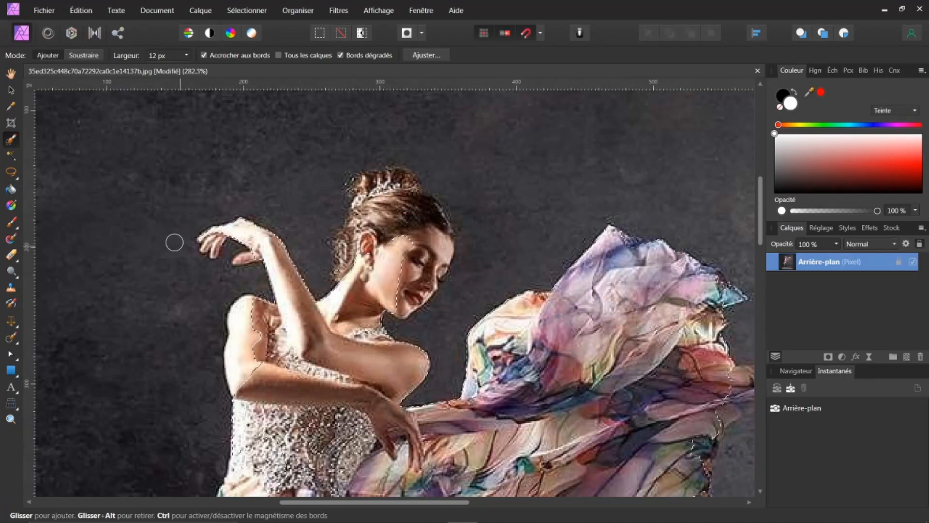
pyautogui.click(86, 57)
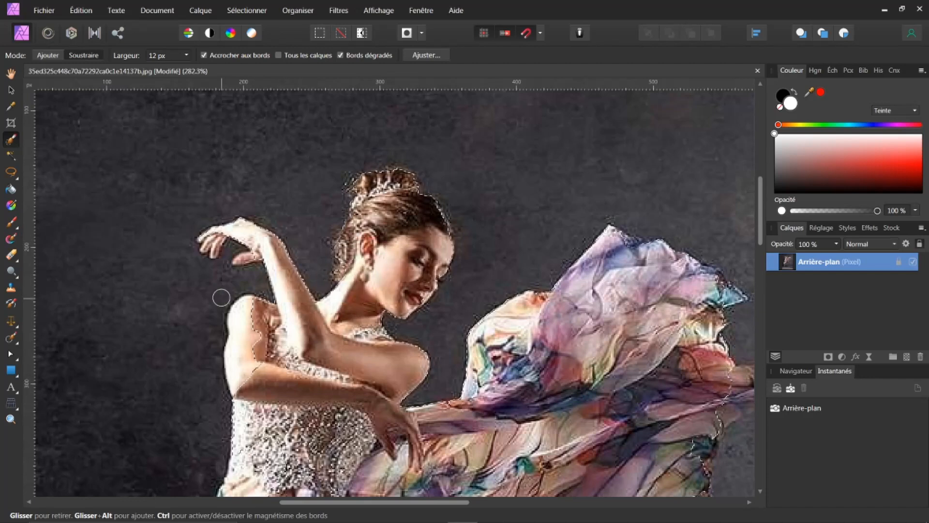
pyautogui.scroll(5, 217, 274)
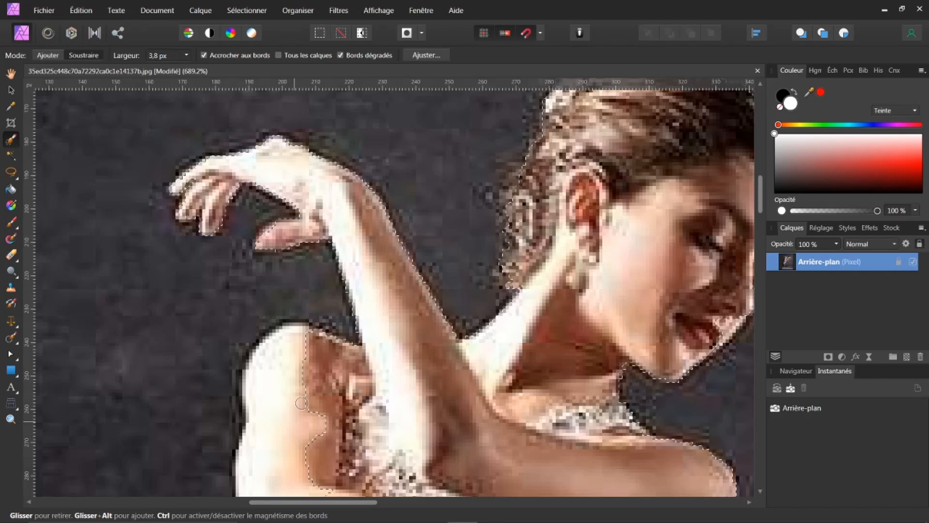
pyautogui.moveTo(283, 420)
pyautogui.mouseDown()
pyautogui.moveTo(298, 371)
pyautogui.moveTo(284, 375)
pyautogui.moveTo(296, 351)
pyautogui.mouseUp()
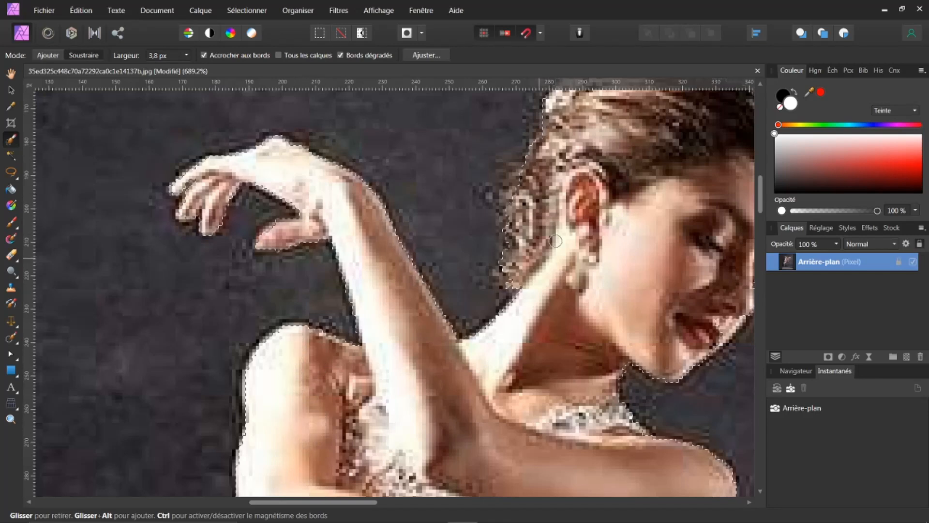
# Subtract the wrongly selected lower hem of the dress from the selection
pyautogui.scroll(-3, 763, 203)
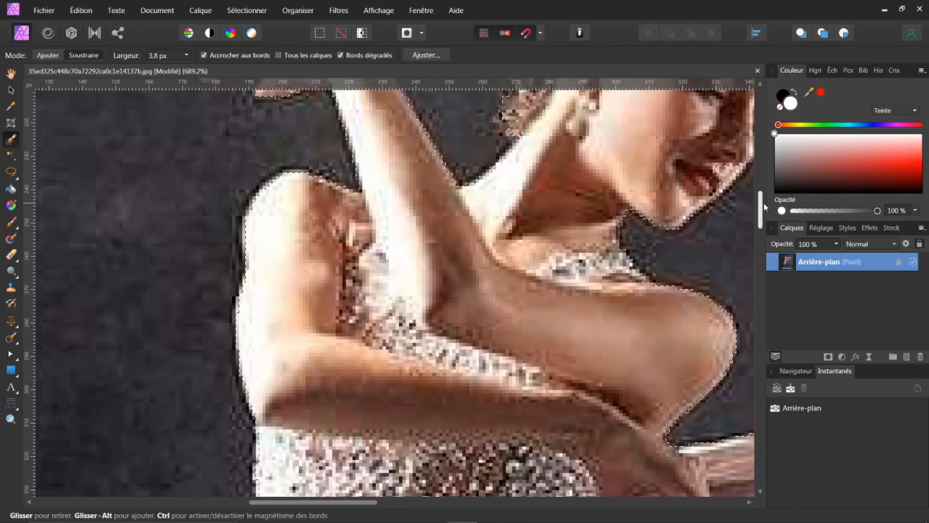
pyautogui.scroll(-4, 763, 208)
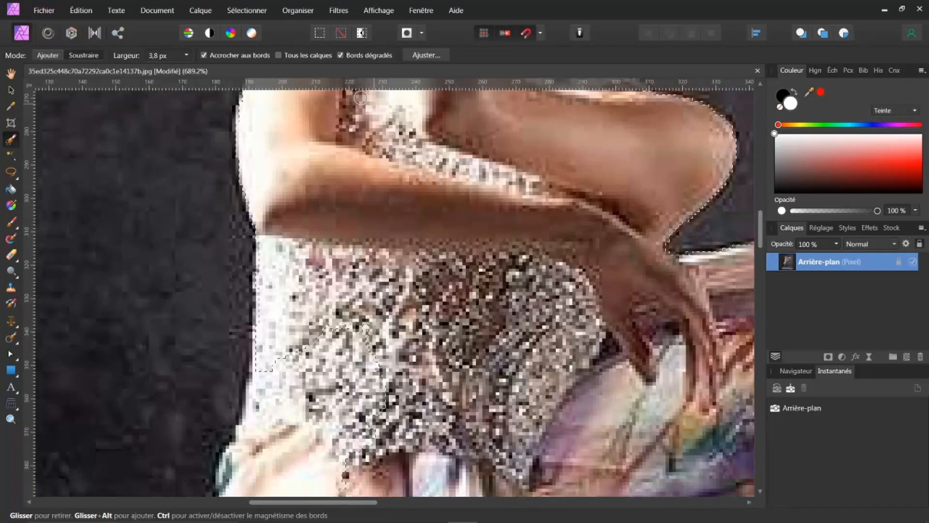
pyautogui.scroll(-7, 361, 212)
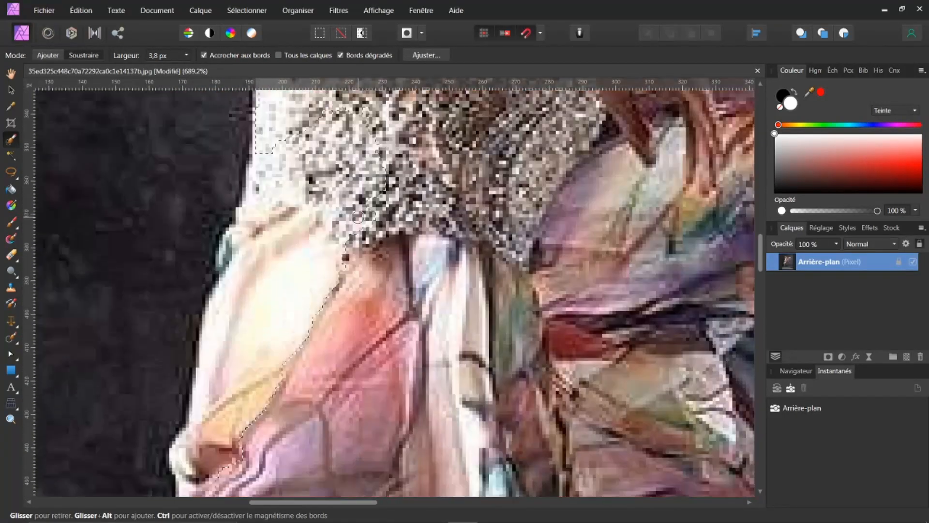
pyautogui.scroll(-11, 354, 219)
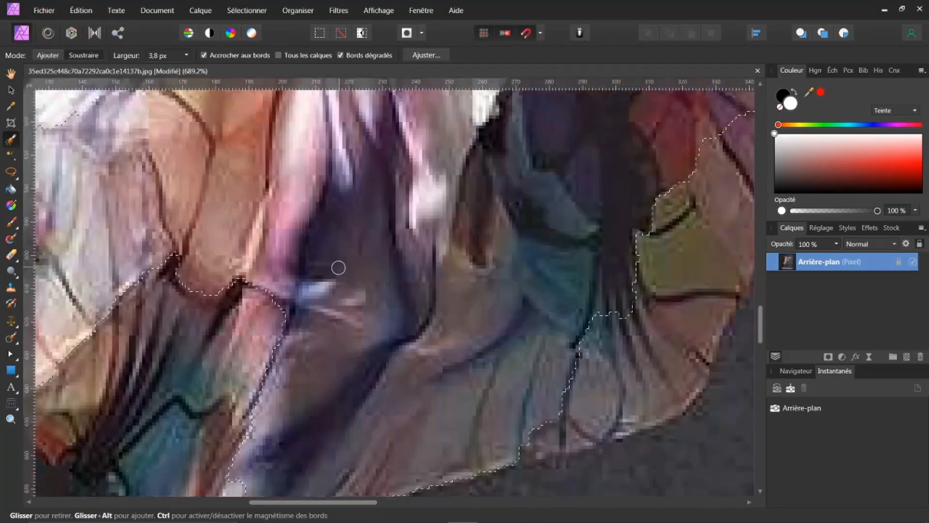
pyautogui.scroll(-1, 338, 267)
pyautogui.moveTo(636, 237)
pyautogui.mouseDown()
pyautogui.moveTo(576, 249)
pyautogui.moveTo(585, 349)
pyautogui.moveTo(655, 344)
pyautogui.moveTo(595, 387)
pyautogui.moveTo(550, 382)
pyautogui.moveTo(557, 413)
pyautogui.moveTo(523, 419)
pyautogui.moveTo(535, 426)
pyautogui.moveTo(517, 436)
pyautogui.mouseUp()
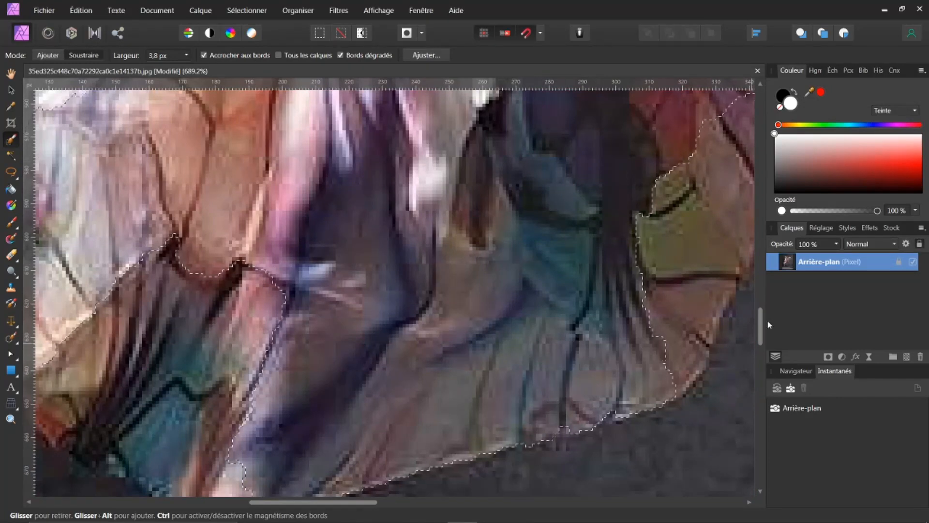
# Subtract the dancer's leg and the dress edge just above it from the selection, and fit the whole image in view
pyautogui.moveTo(759, 321); pyautogui.dragTo(759, 345)
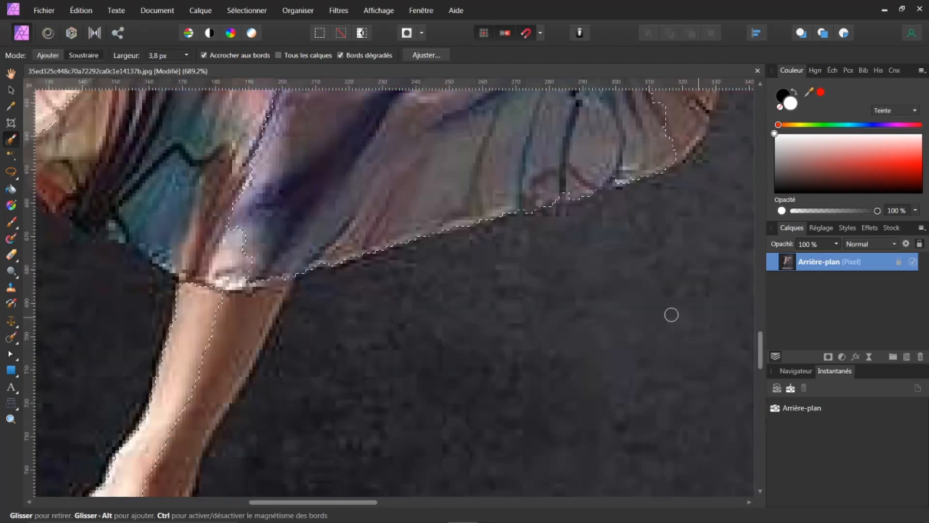
pyautogui.moveTo(231, 249)
pyautogui.mouseDown()
pyautogui.moveTo(222, 310)
pyautogui.moveTo(192, 337)
pyautogui.moveTo(243, 301)
pyautogui.moveTo(170, 445)
pyautogui.mouseUp()
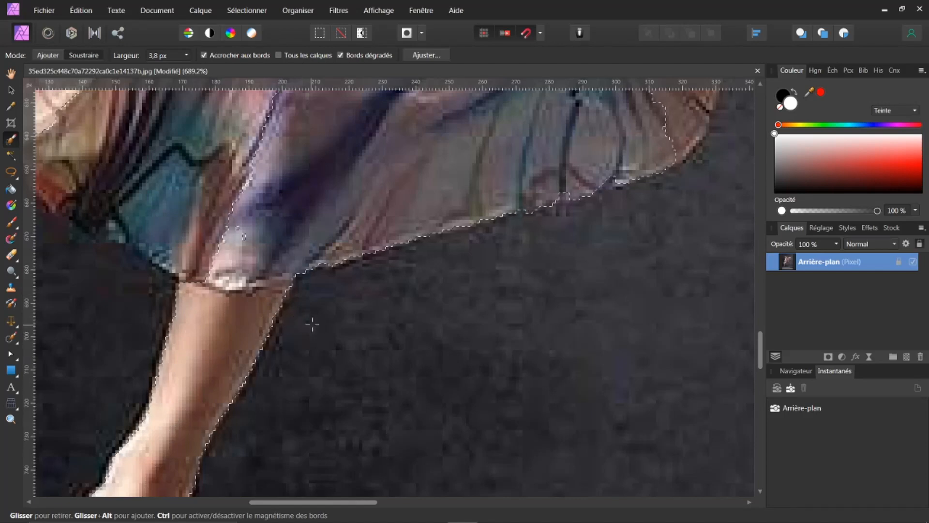
pyautogui.hotkey('ctrl', '0')
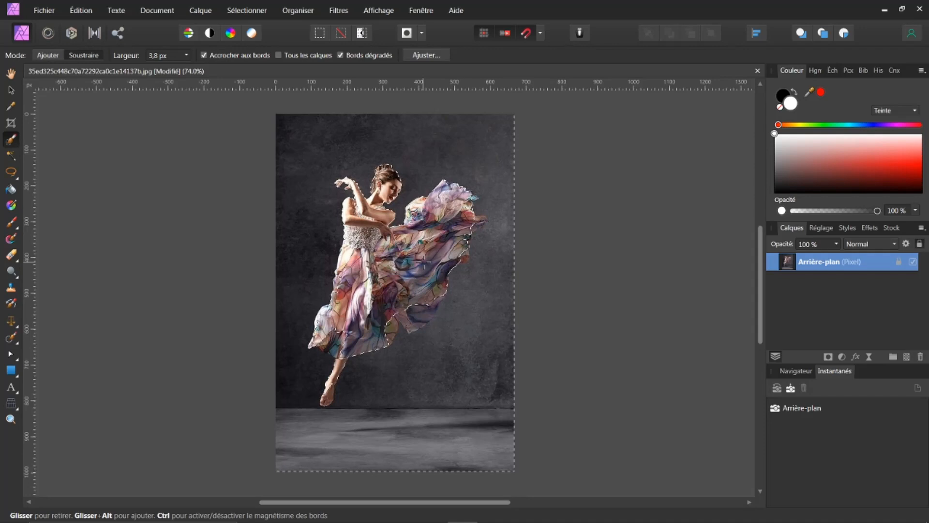
pyautogui.click(247, 12)
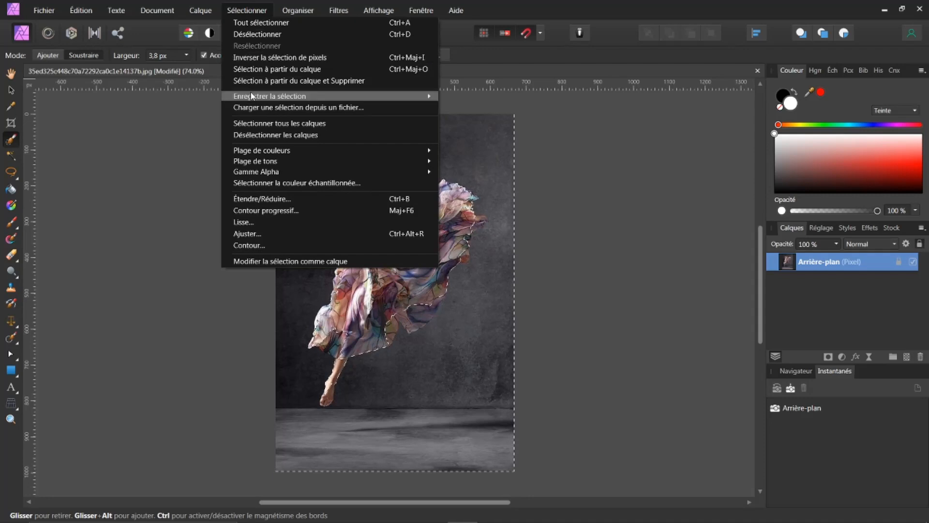
pyautogui.moveTo(251, 96)
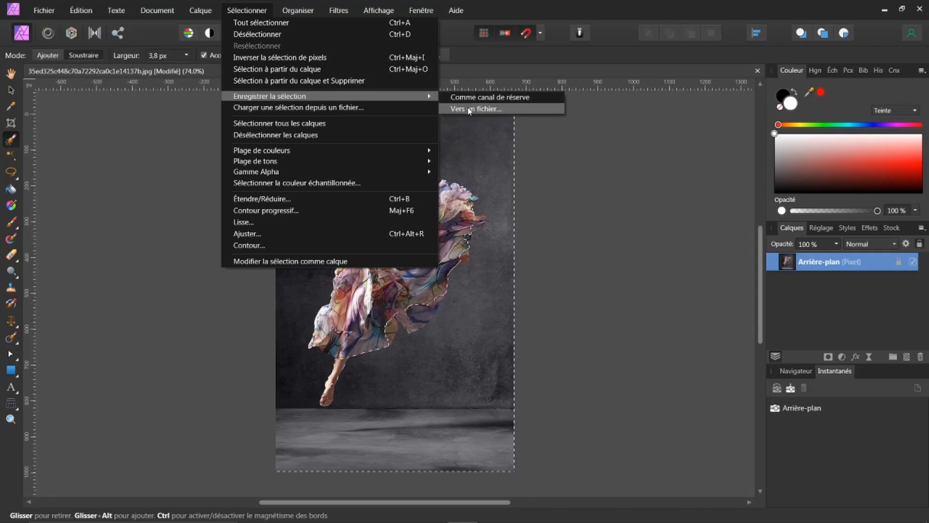
pyautogui.click(527, 154)
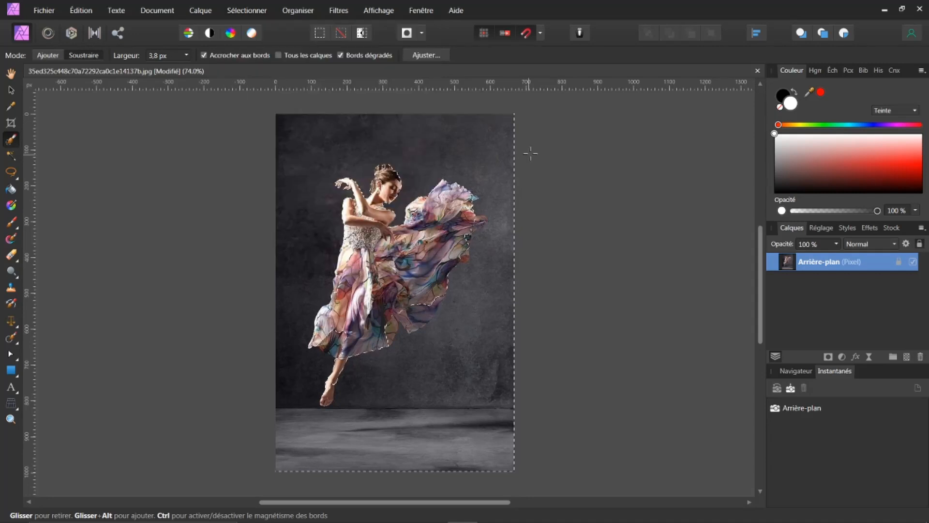
# Deselect the brushed area and load the saved selection file "selection image1.afselection" from the Téléchargements folder
pyautogui.click(265, 20)
pyautogui.click(261, 34)
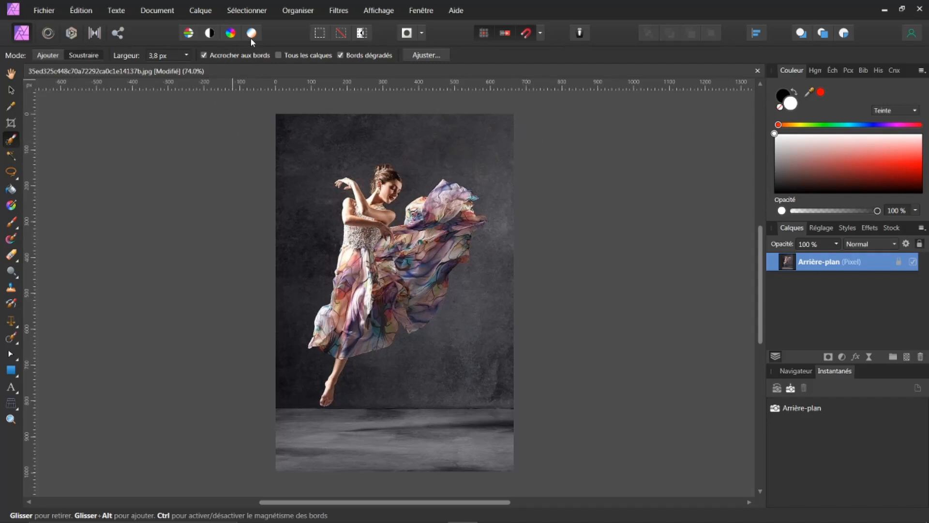
pyautogui.click(241, 13)
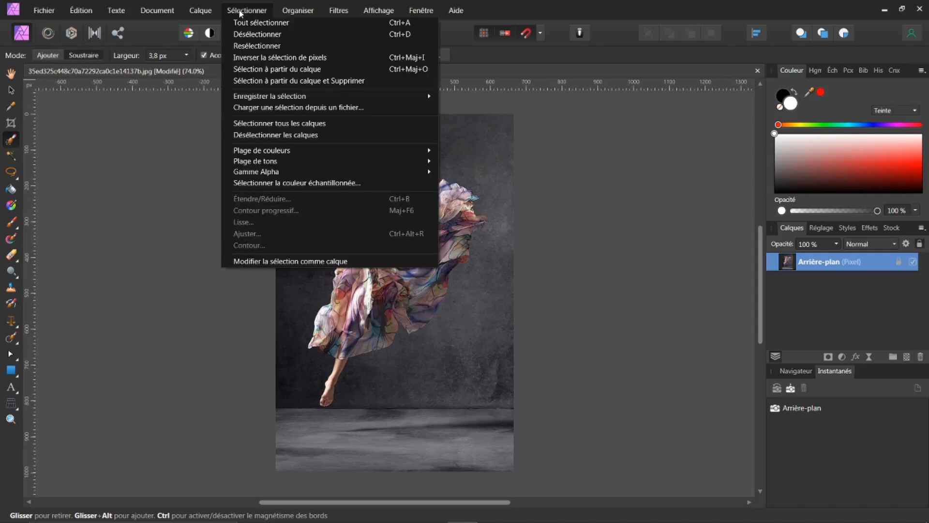
pyautogui.click(293, 108)
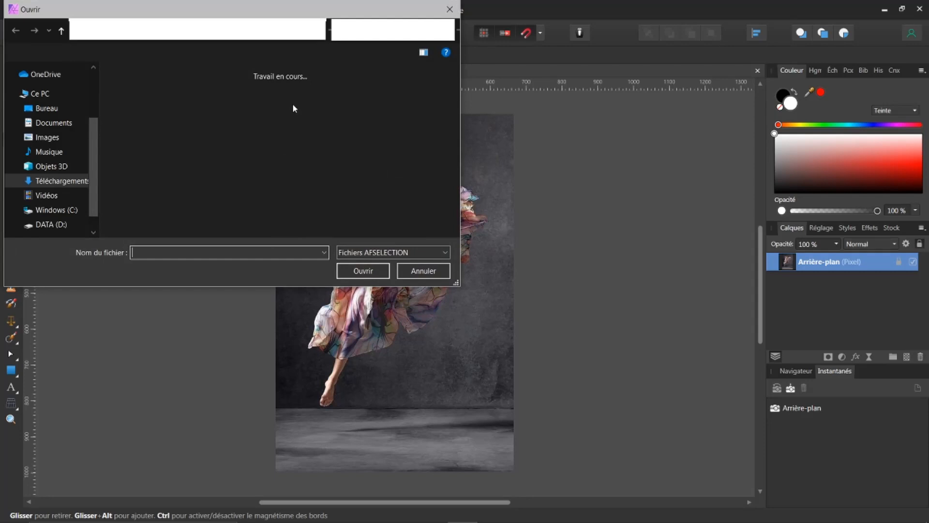
pyautogui.click(150, 114)
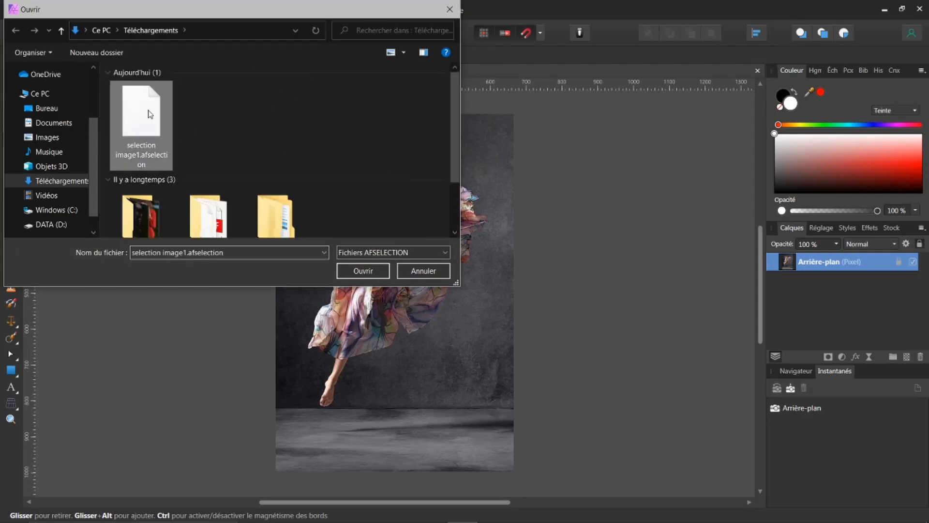
pyautogui.click(363, 270)
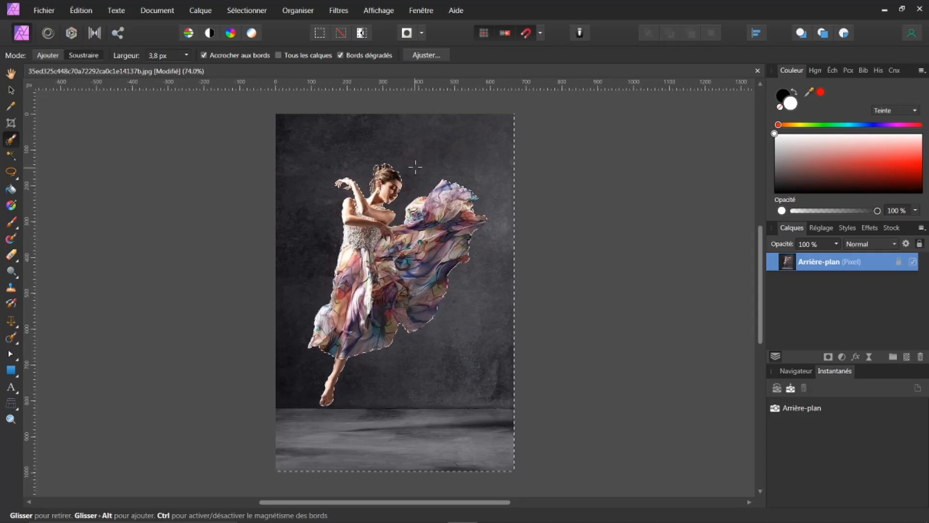
# Delete the selected background around the dancer and deselect
pyautogui.press('Delete')
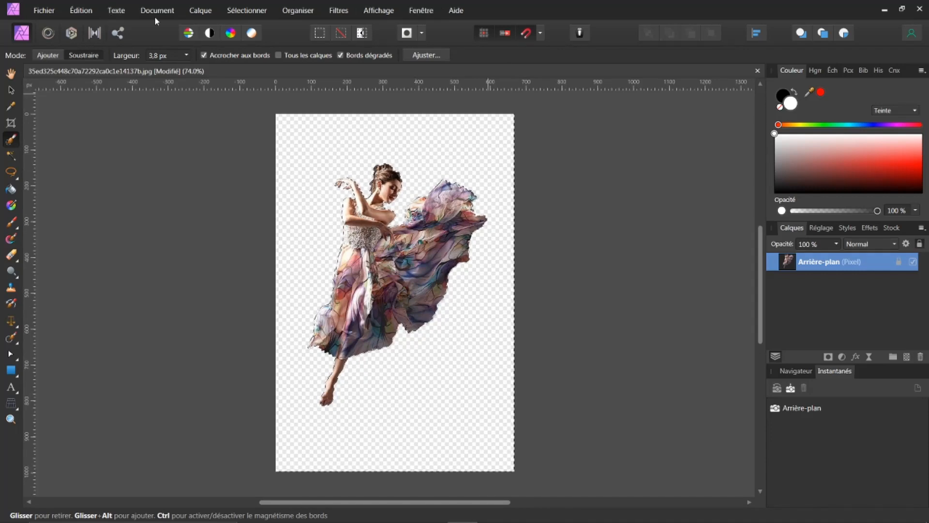
pyautogui.click(240, 11)
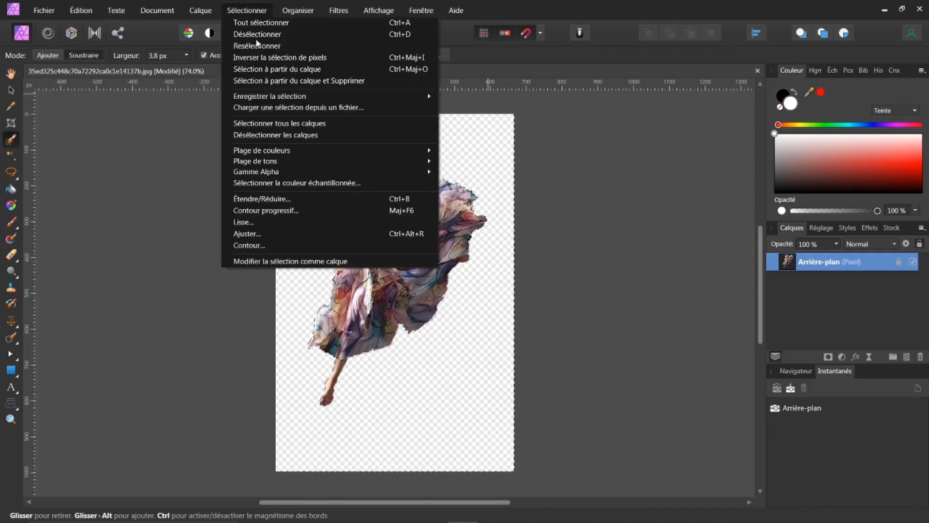
pyautogui.click(252, 34)
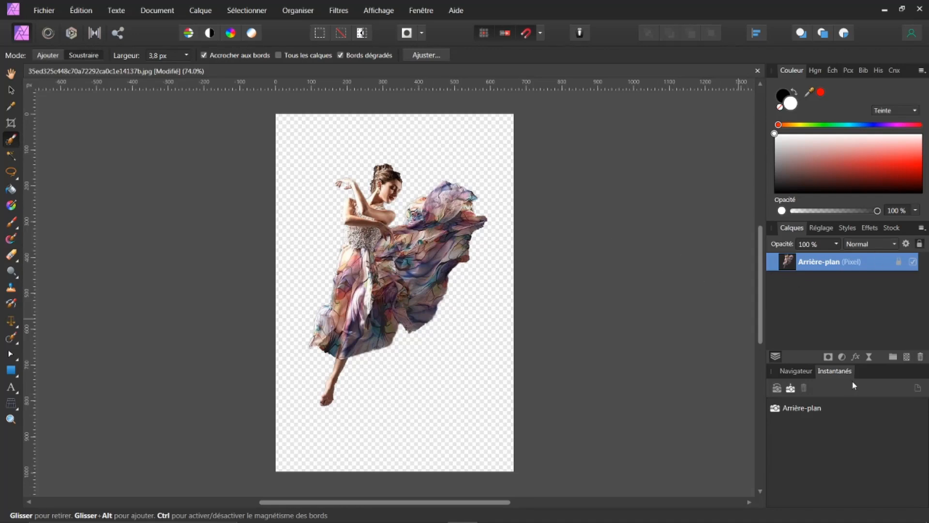
# Add a new pixel layer, flood-fill it with black and place it beneath the Arrière-plan layer
pyautogui.click(906, 357)
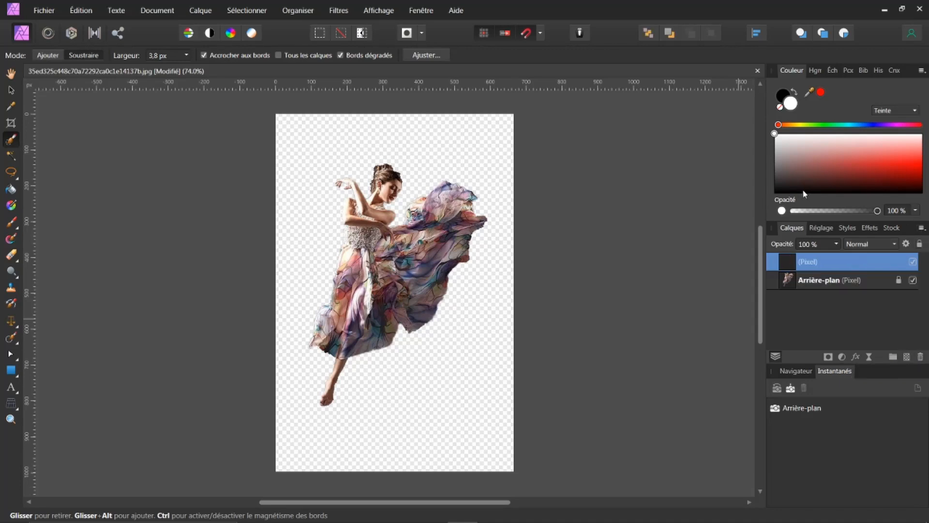
pyautogui.click(794, 91)
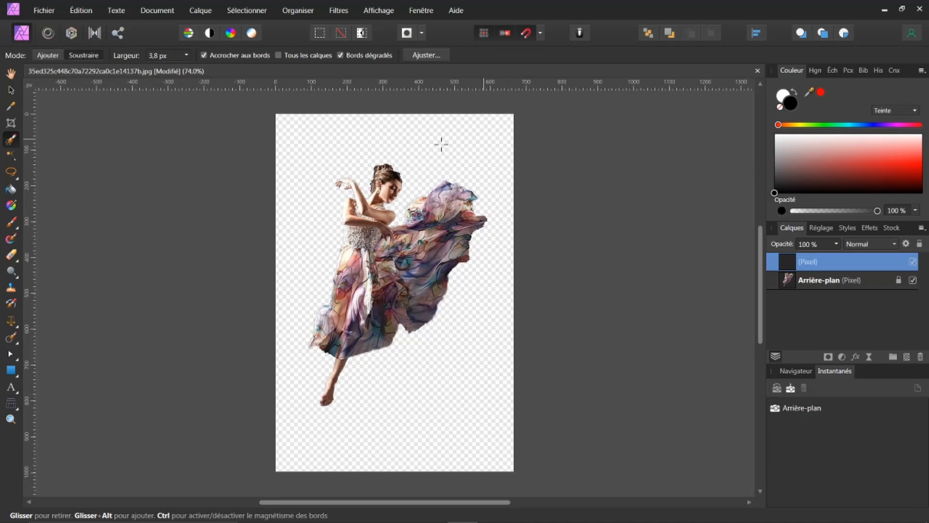
pyautogui.click(10, 189)
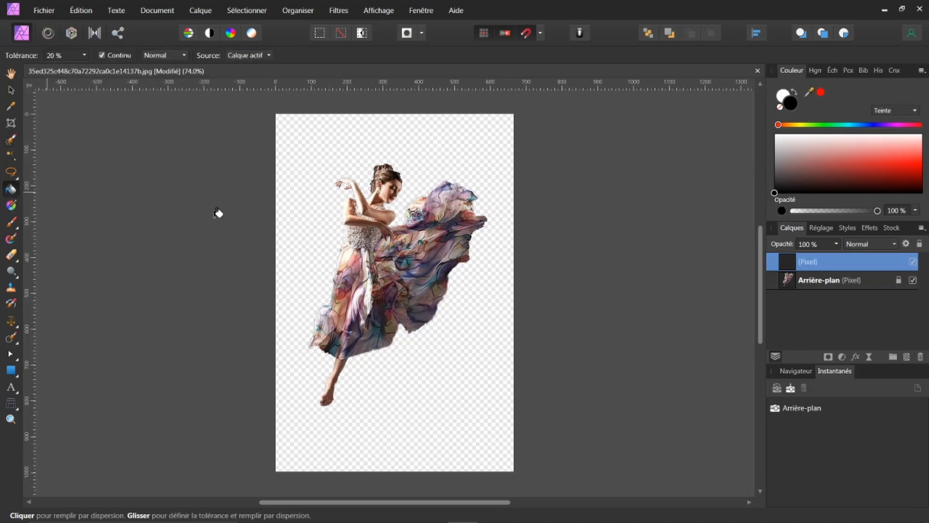
pyautogui.click(439, 173)
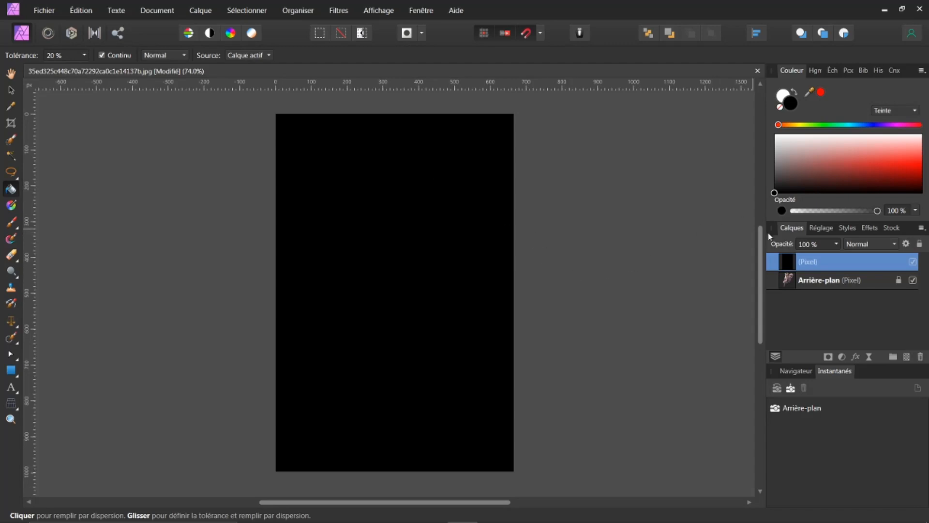
pyautogui.moveTo(783, 265); pyautogui.dragTo(770, 292)
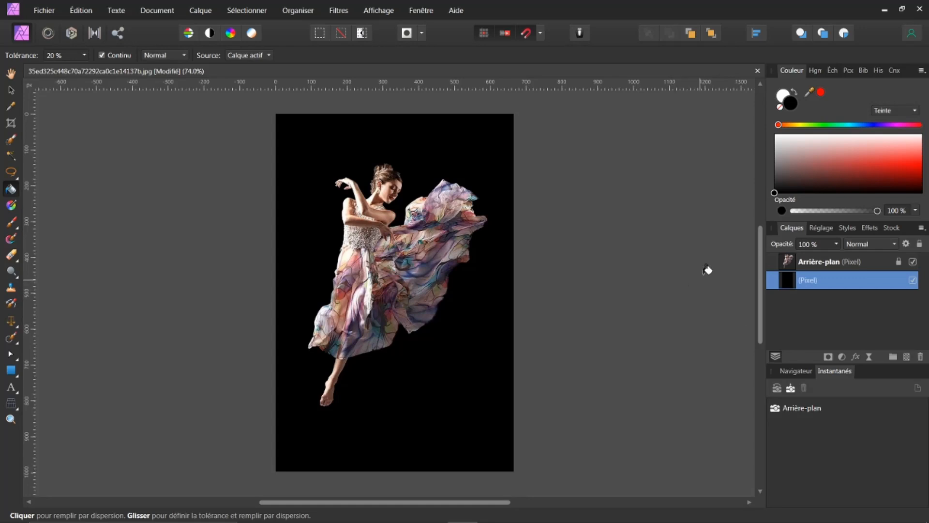
# Extend the canvas beyond the right side of the image to 1467 x 1000 px with the Crop tool
pyautogui.click(789, 261)
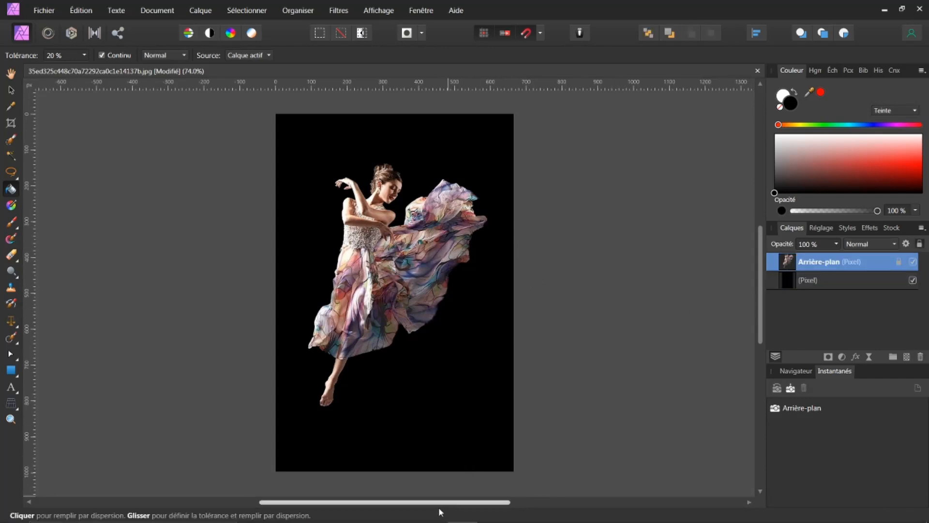
pyautogui.moveTo(440, 503); pyautogui.dragTo(537, 486)
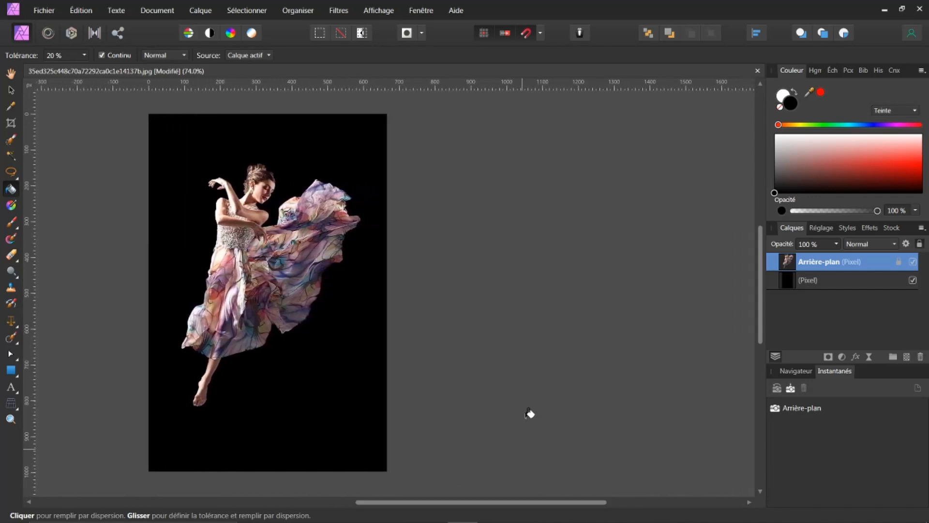
pyautogui.click(12, 124)
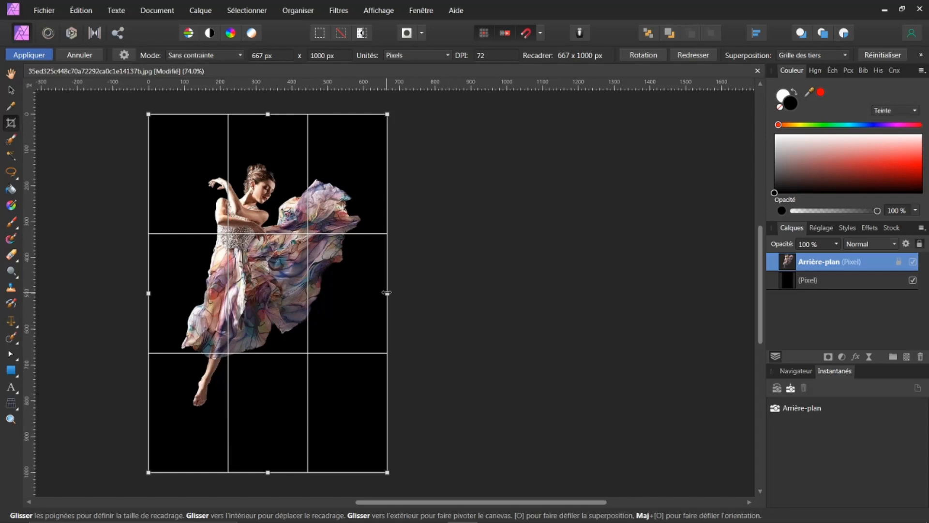
pyautogui.moveTo(388, 293); pyautogui.dragTo(677, 388)
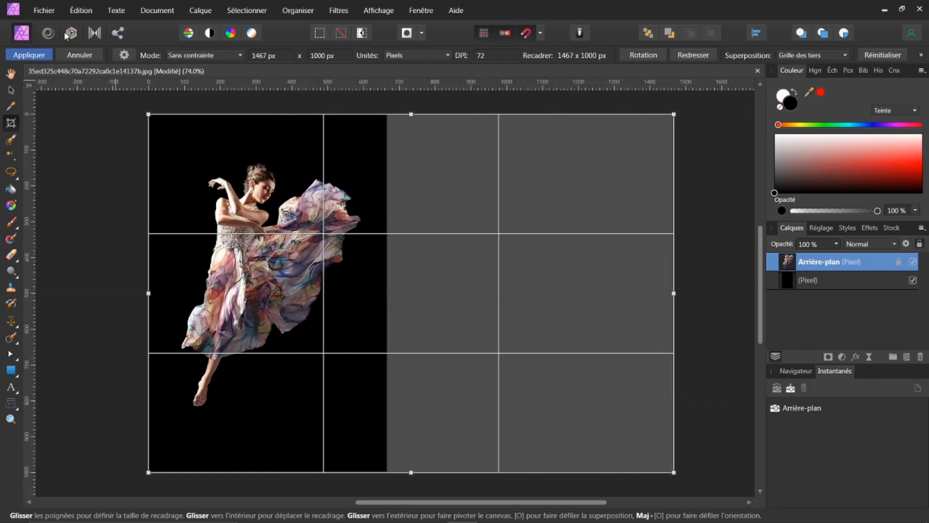
pyautogui.click(30, 55)
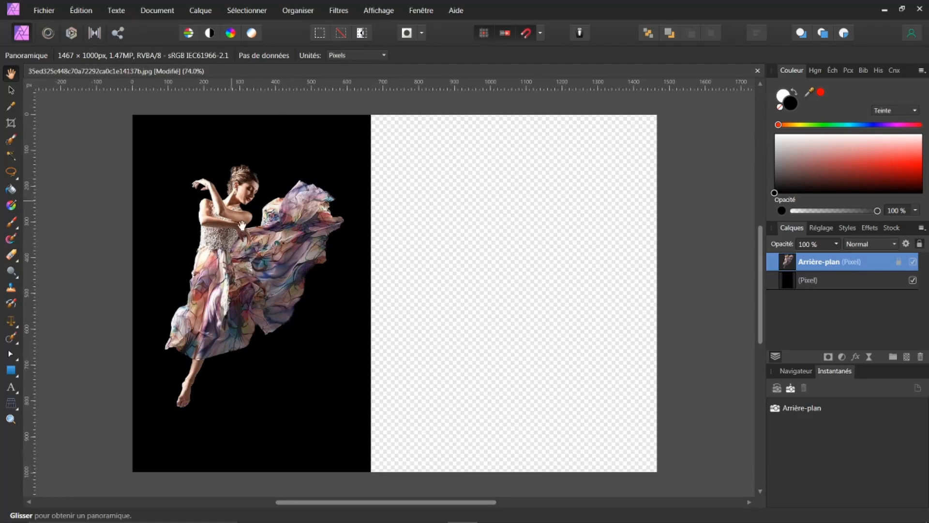
# Flood-fill the empty extended area with black on the black background layer
pyautogui.click(787, 284)
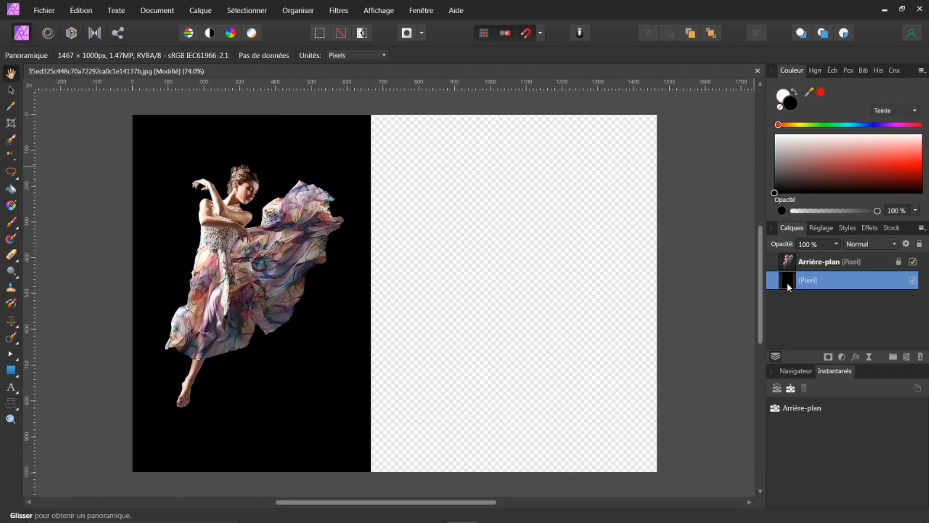
pyautogui.click(10, 189)
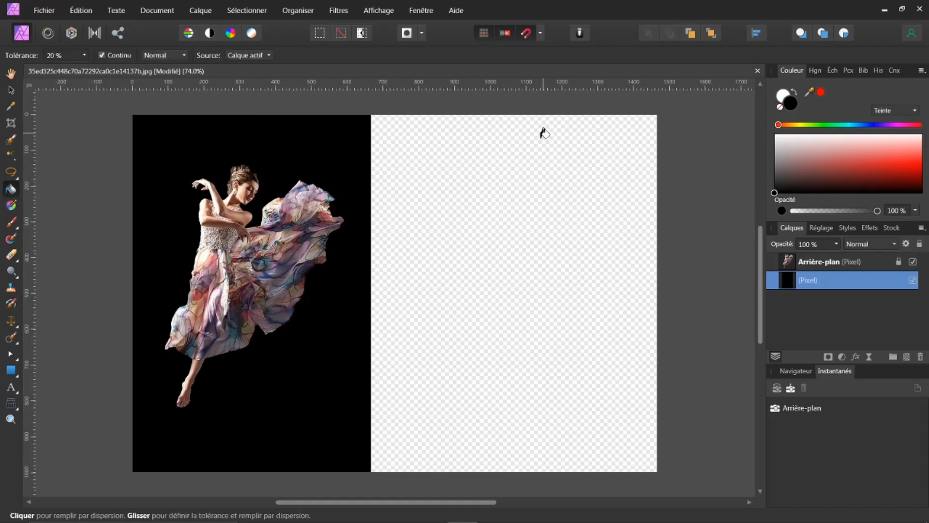
pyautogui.click(503, 198)
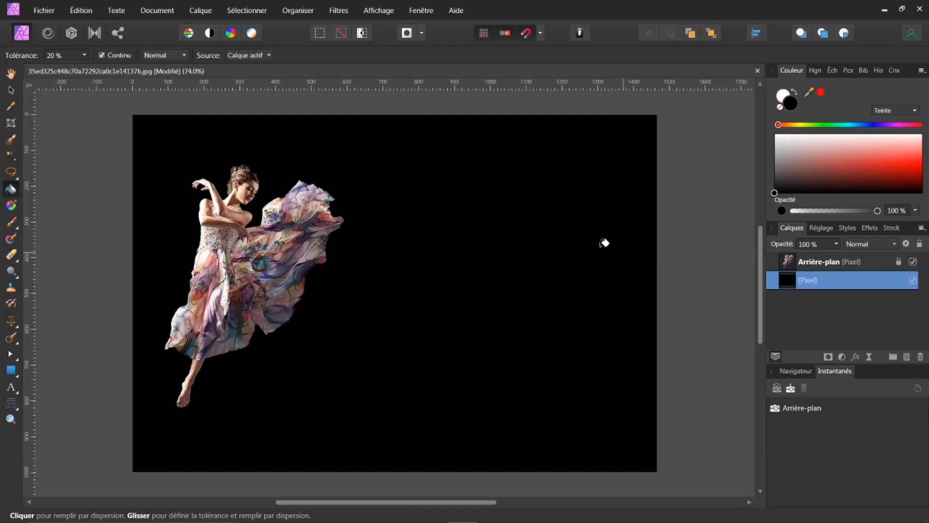
pyautogui.moveTo(400, 502); pyautogui.dragTo(344, 505)
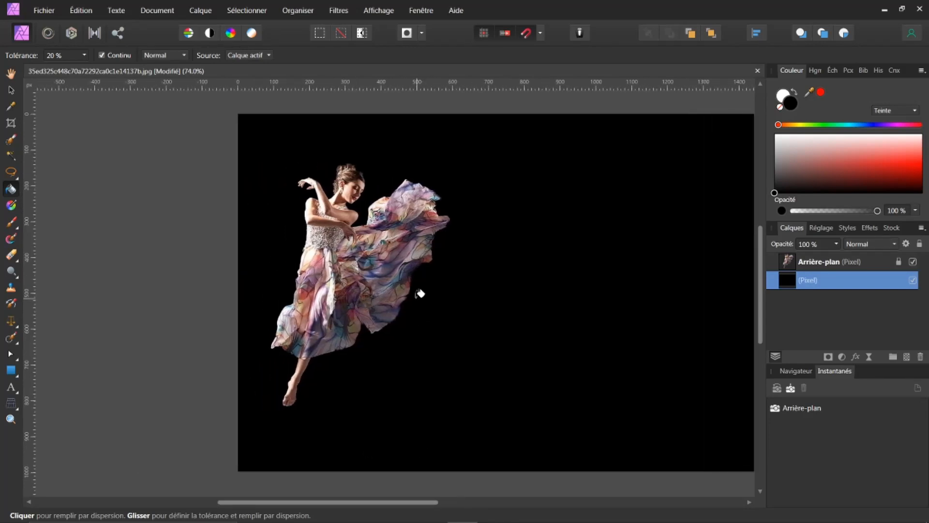
pyautogui.keyDown('ctrl'); pyautogui.scroll(1, 421, 294); pyautogui.keyUp('ctrl')
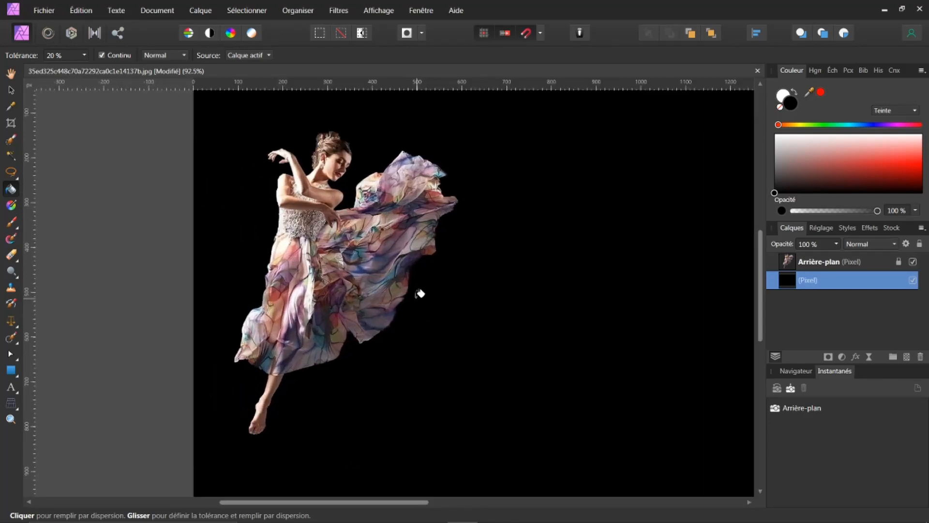
pyautogui.click(815, 264)
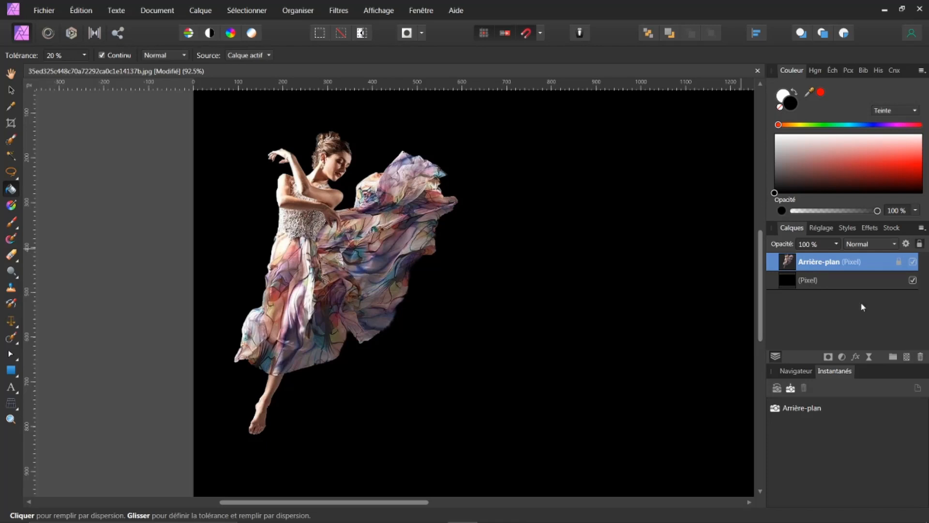
pyautogui.click(12, 74)
pyautogui.moveTo(316, 197); pyautogui.dragTo(297, 264)
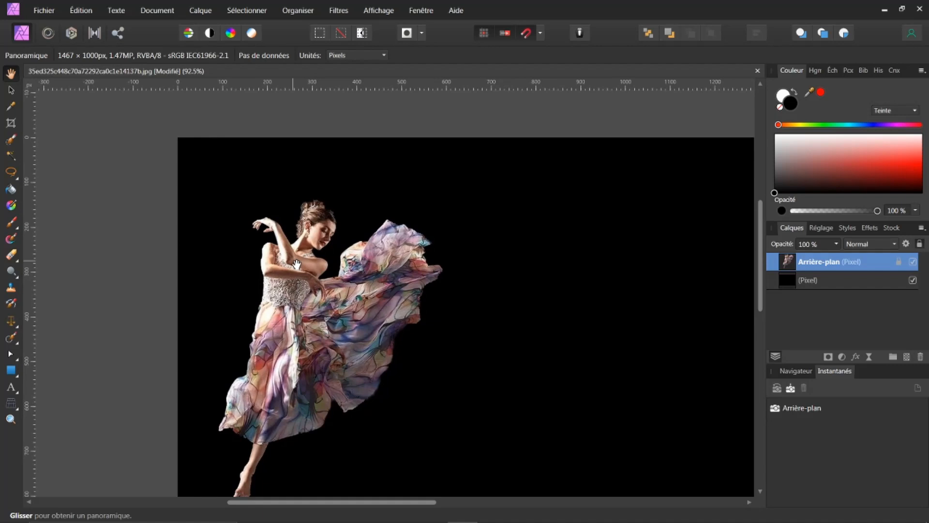
pyautogui.scroll(-1, 297, 264)
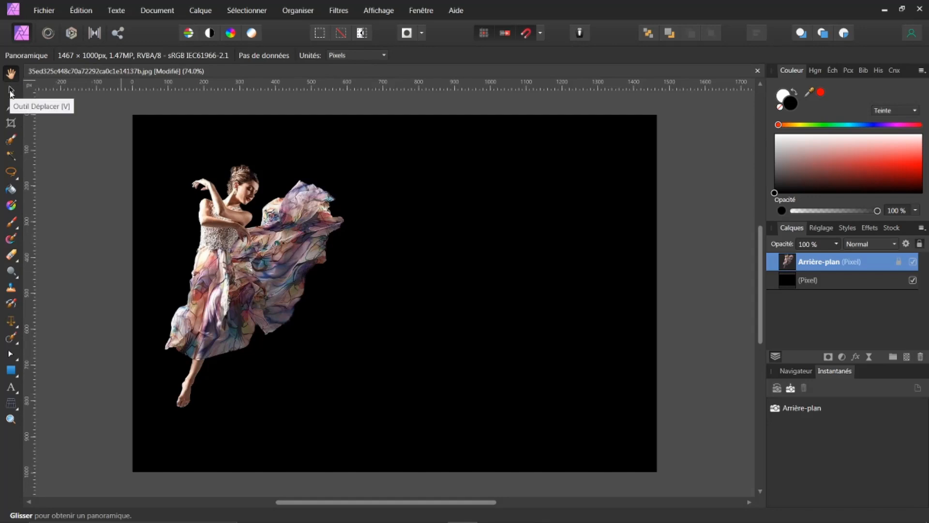
# Rasterise and trim the locked Arrière-plan layer, and move the dancer straight down until its frame meets the canvas's lower edge
pyautogui.click(11, 91)
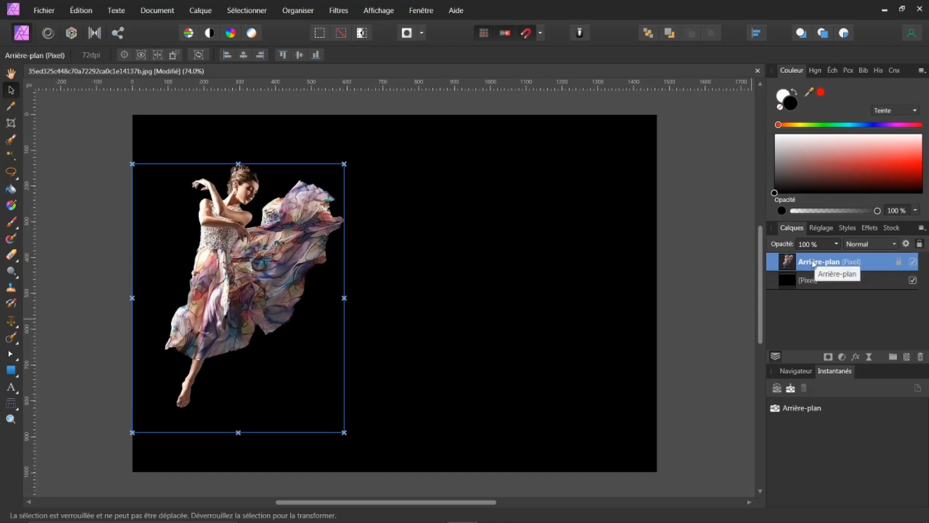
pyautogui.click(247, 254)
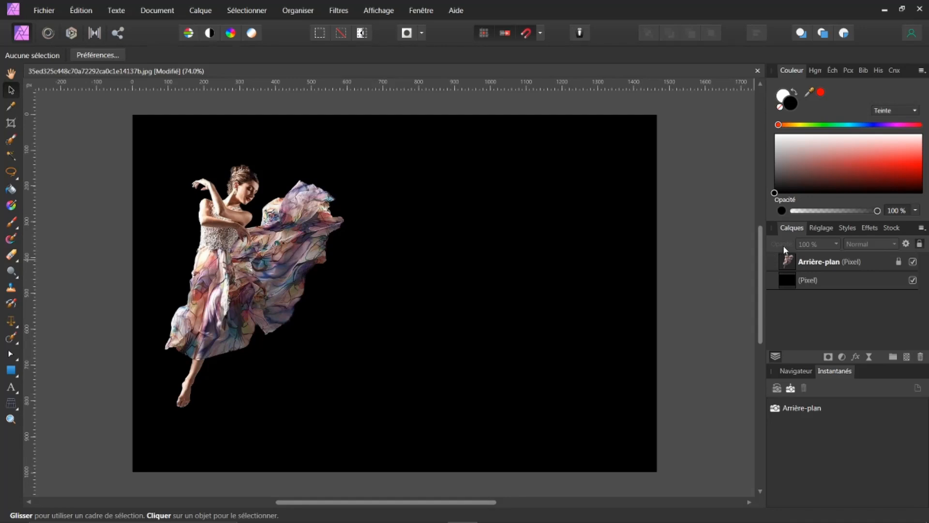
pyautogui.click(801, 262)
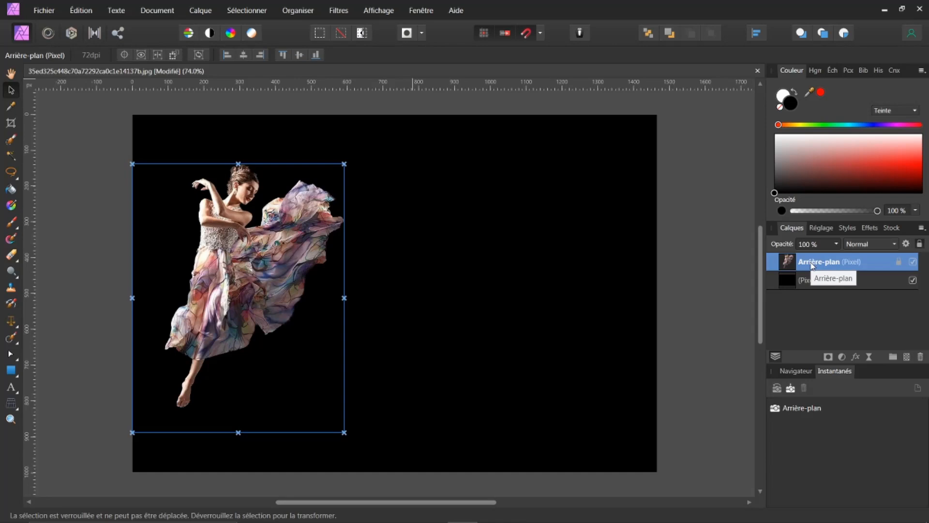
pyautogui.rightClick(813, 266)
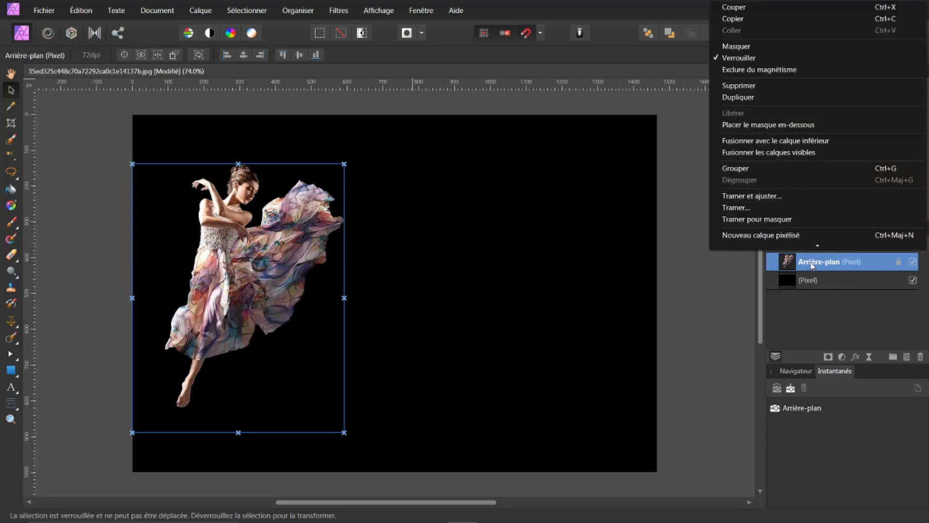
pyautogui.click(766, 196)
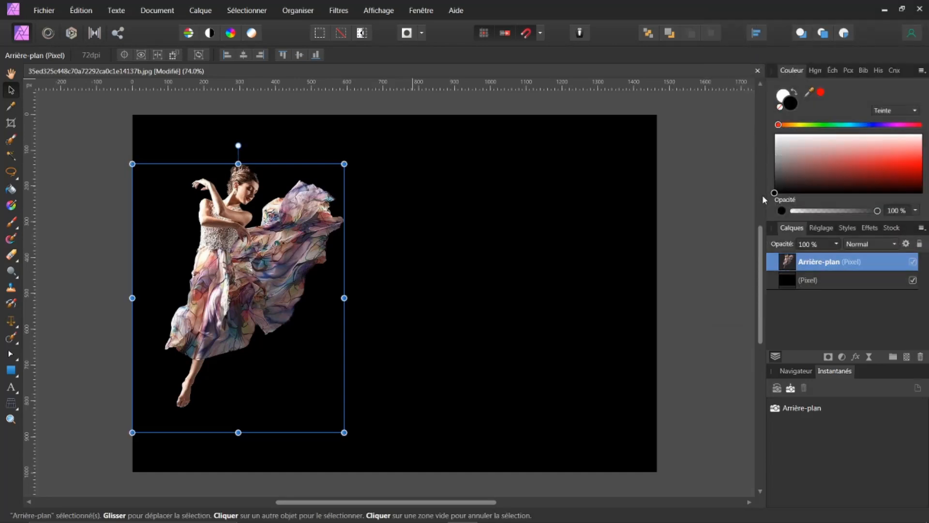
pyautogui.moveTo(255, 245); pyautogui.dragTo(258, 282)
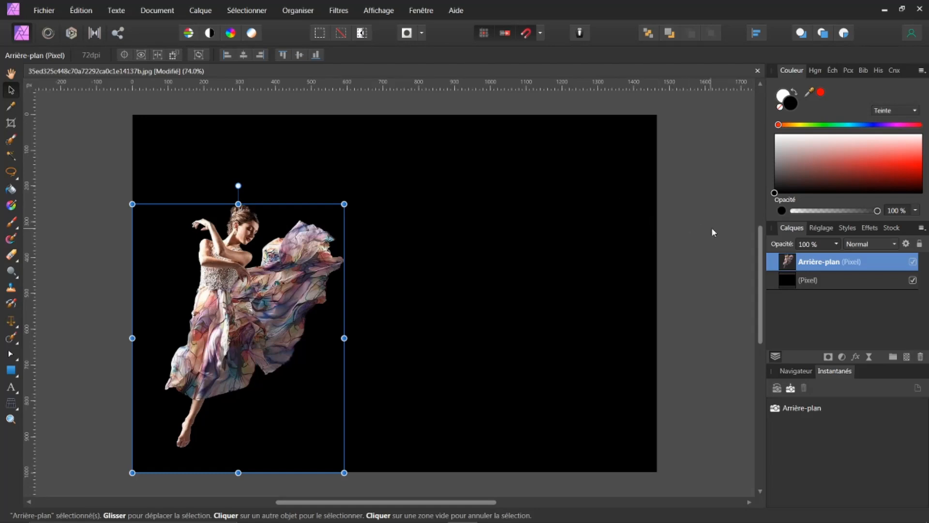
# Crop the empty strip above the dancer so the canvas measures 1467 x 877 px
pyautogui.click(786, 281)
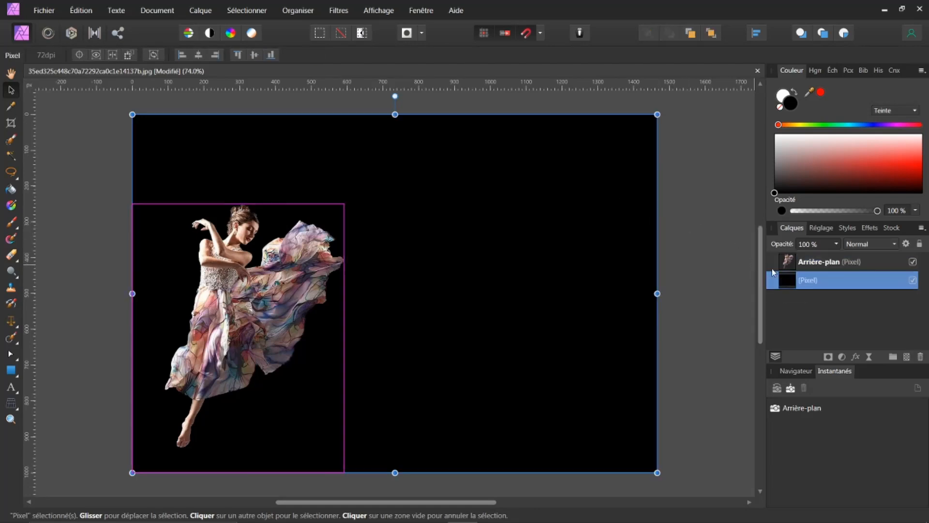
pyautogui.click(11, 73)
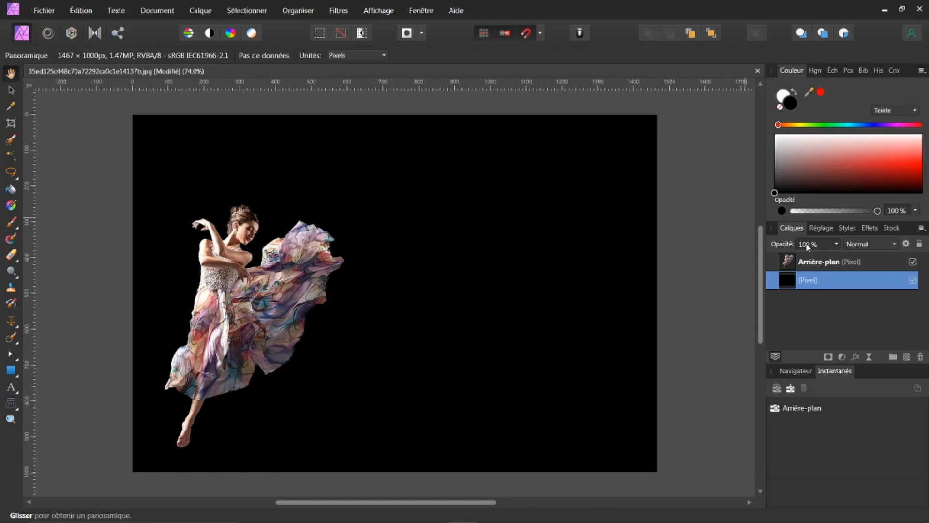
pyautogui.click(818, 263)
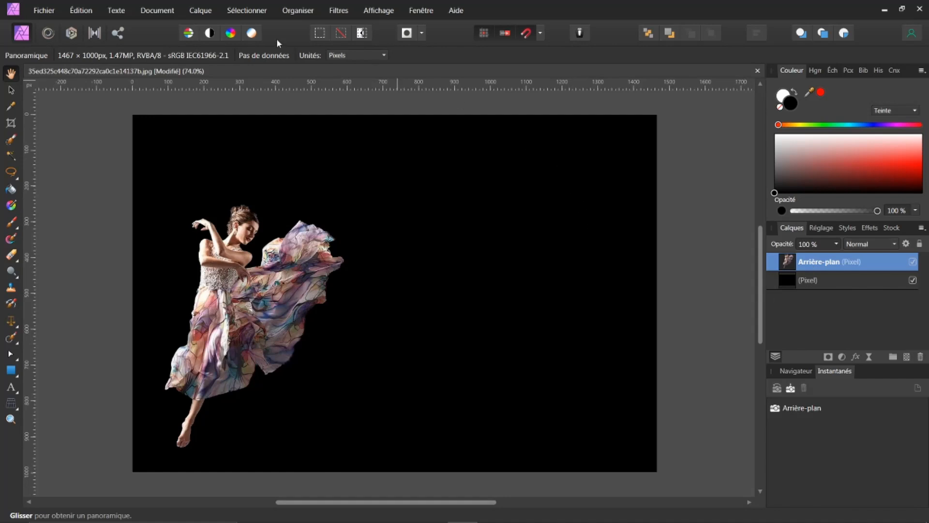
pyautogui.click(10, 123)
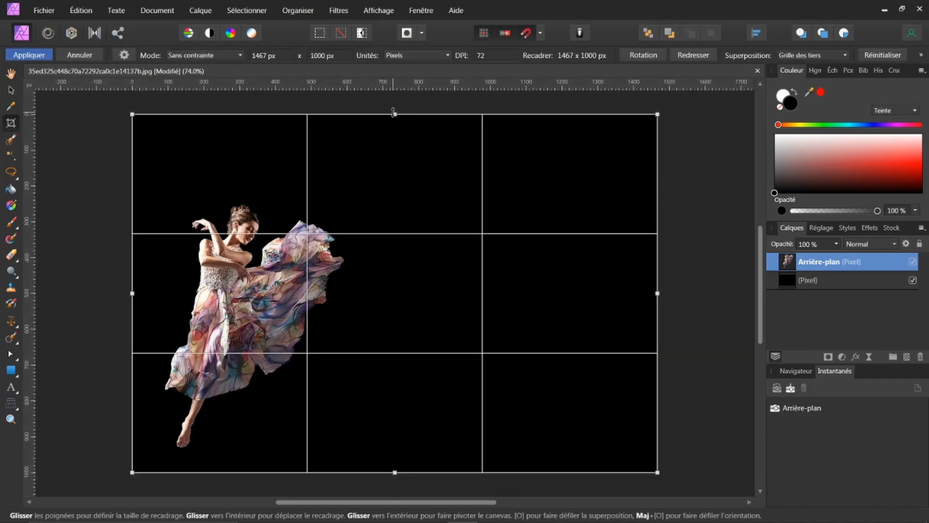
pyautogui.moveTo(395, 115); pyautogui.dragTo(405, 158)
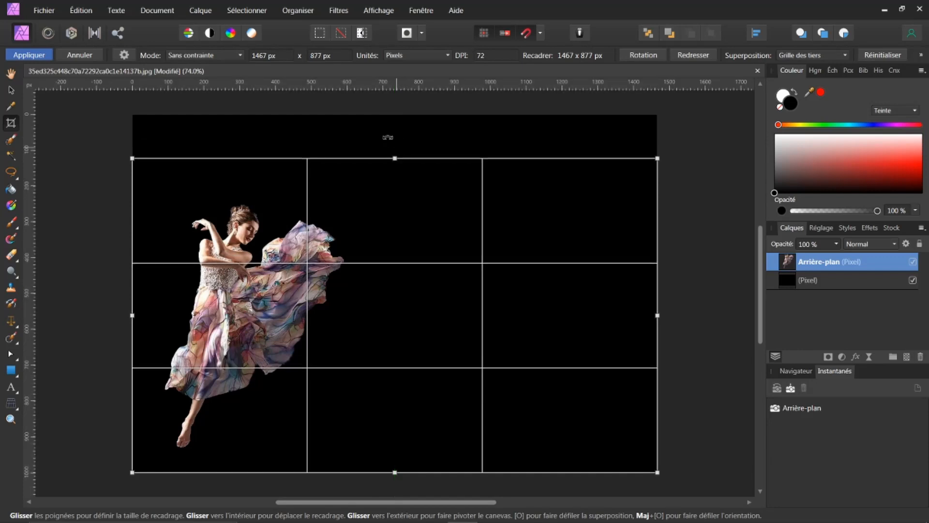
pyautogui.click(22, 56)
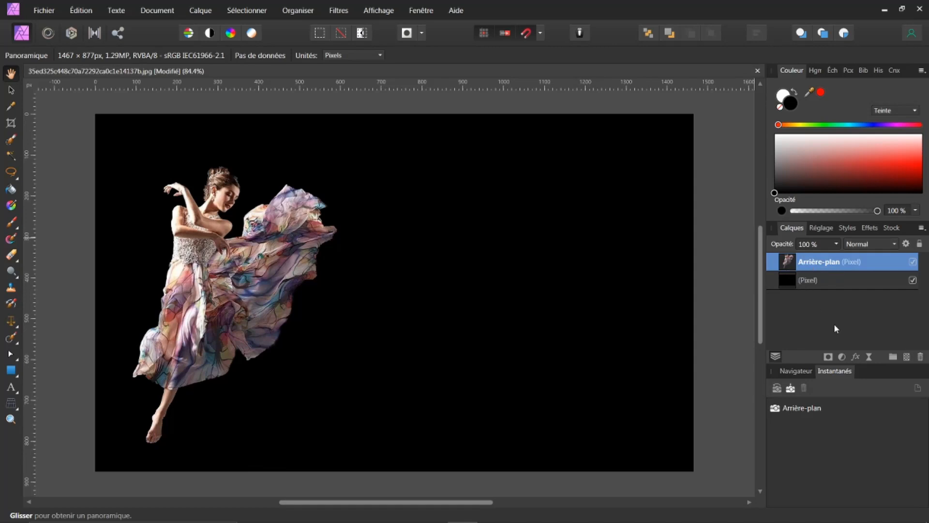
# Add a Curves adjustment with a gentle S-curve, raising the highlights at about X 0.691, Y 0.765 and lowering the shadows at X 0.28, Y 0.215
pyautogui.click(842, 357)
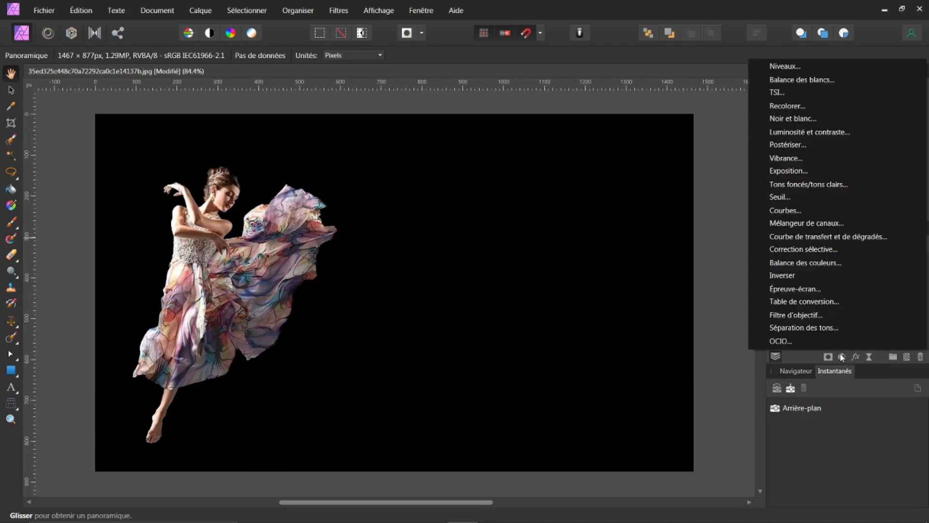
pyautogui.click(787, 211)
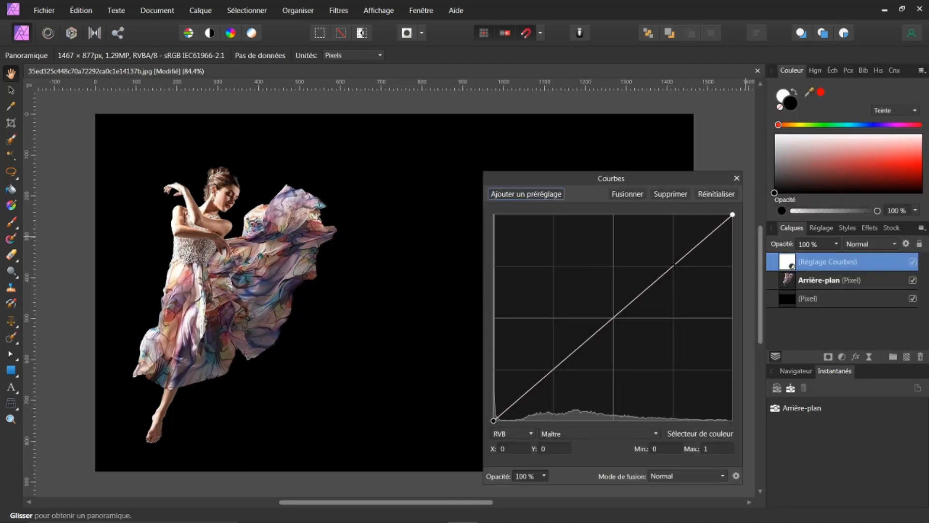
pyautogui.moveTo(668, 270); pyautogui.dragTo(658, 262)
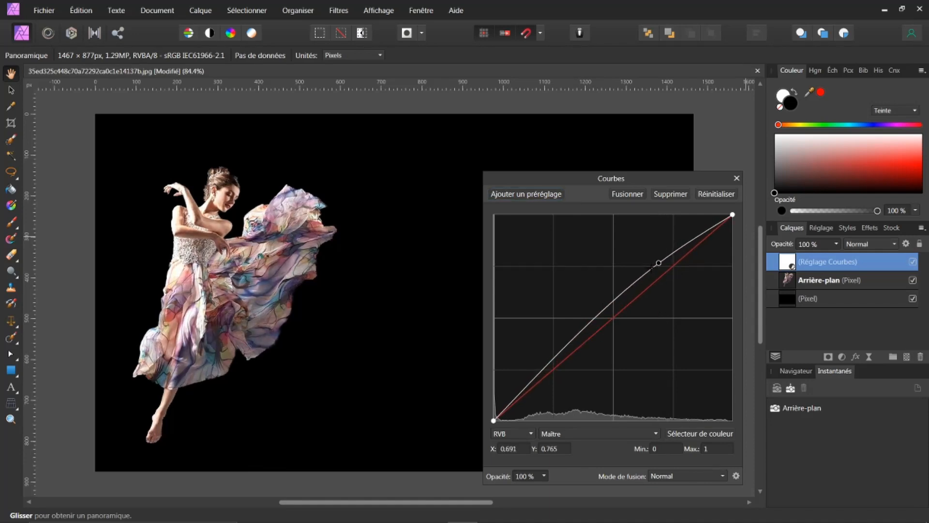
pyautogui.moveTo(547, 365); pyautogui.dragTo(561, 378)
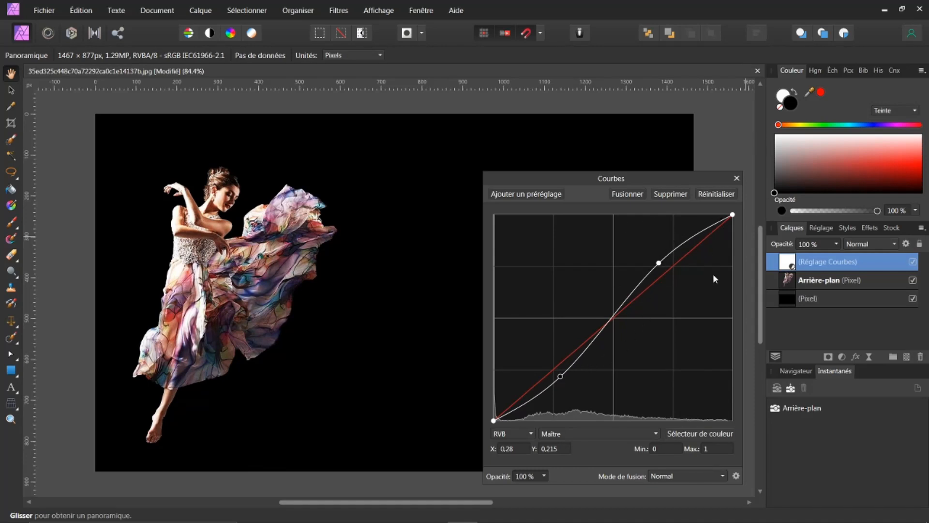
pyautogui.click(736, 180)
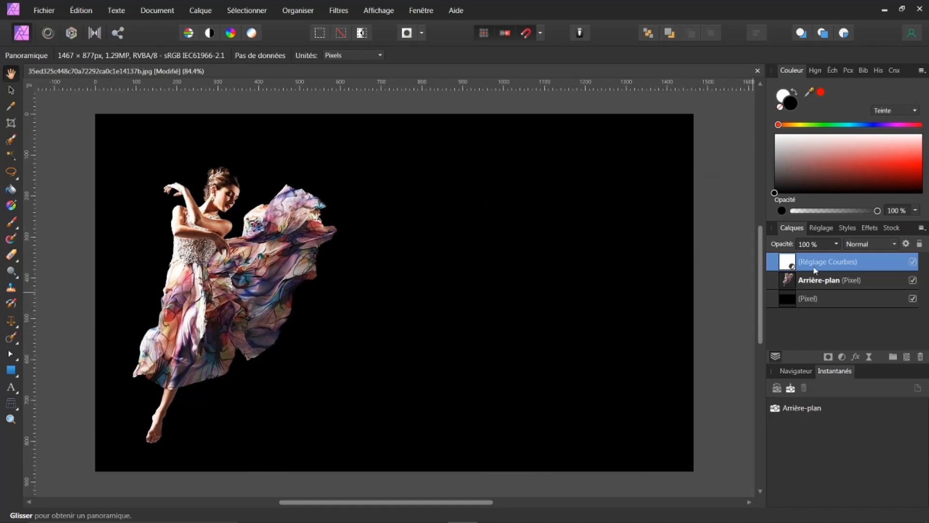
# Add a Brightness/Contrast adjustment above Curves, set its brightness to -30 %, and slightly reduce the contrast
pyautogui.click(842, 356)
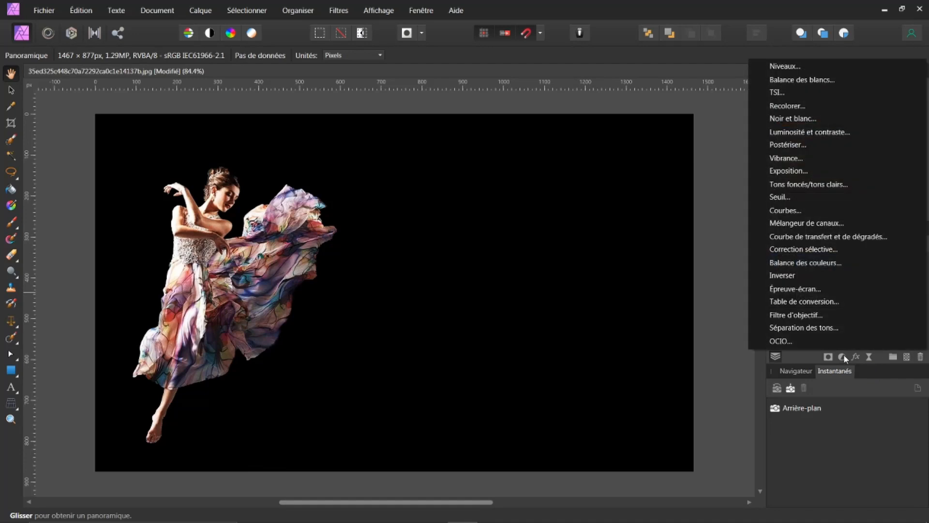
pyautogui.click(844, 133)
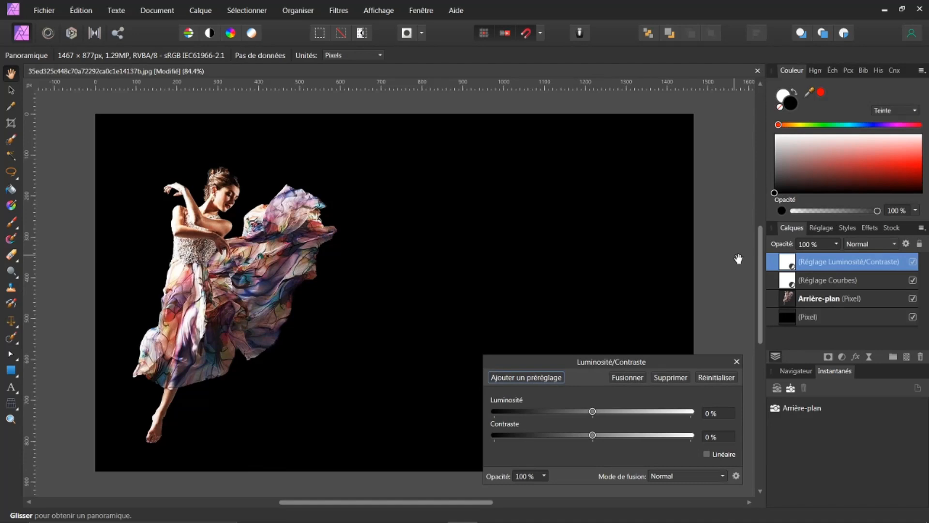
pyautogui.moveTo(594, 414); pyautogui.dragTo(563, 412)
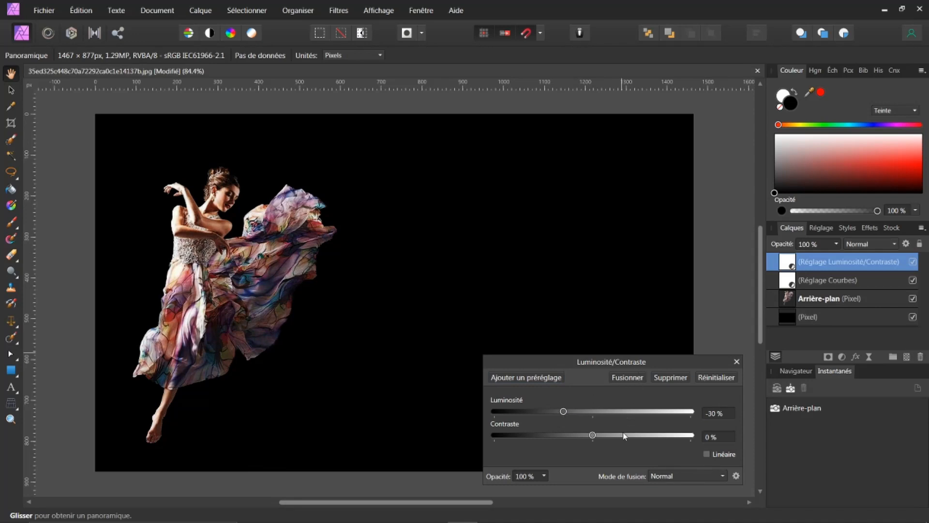
pyautogui.moveTo(593, 437); pyautogui.dragTo(575, 439)
pyautogui.click(736, 362)
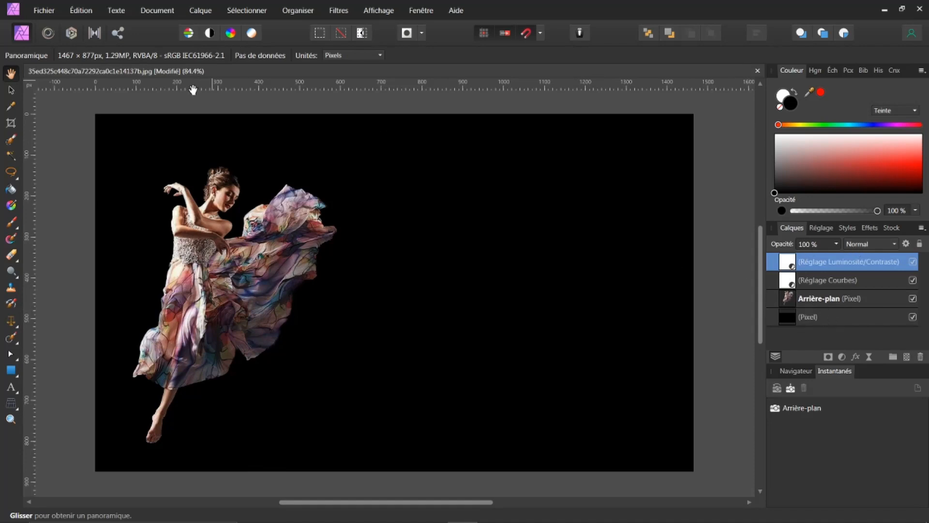
# Try to nest the Brightness/Contrast and Curves adjustments together inside the Arrière-plan layer, and undo the move
pyautogui.click(913, 299)
pyautogui.click(913, 299)
pyautogui.keyDown('shift'); pyautogui.click(787, 280); pyautogui.keyUp('shift')
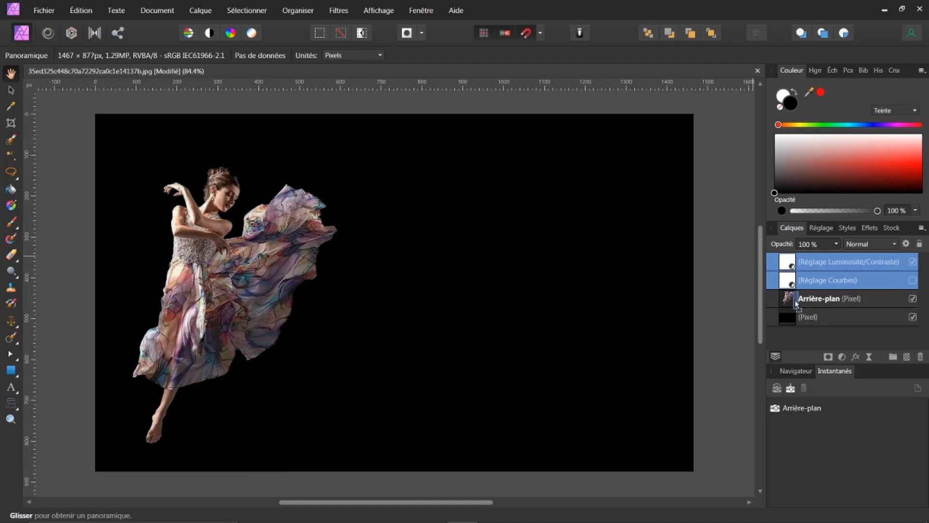
pyautogui.moveTo(793, 299); pyautogui.dragTo(792, 297)
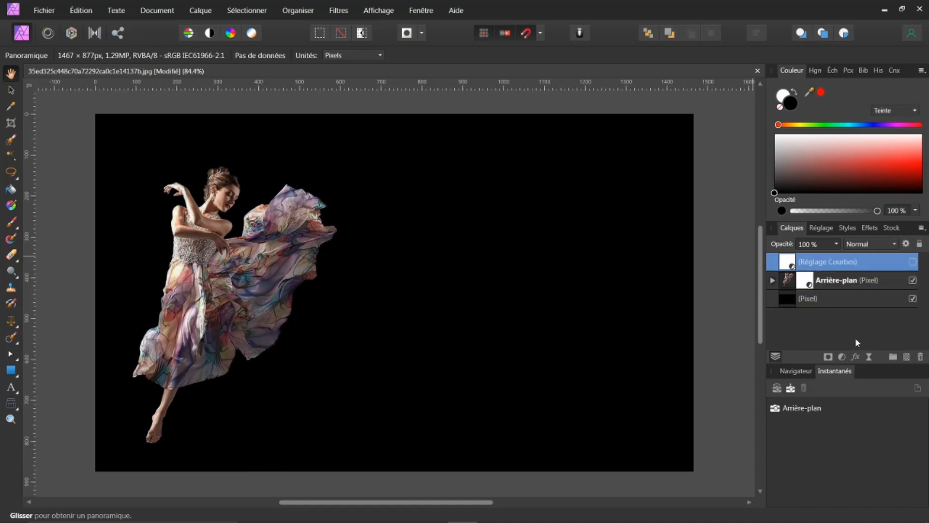
pyautogui.click(769, 281)
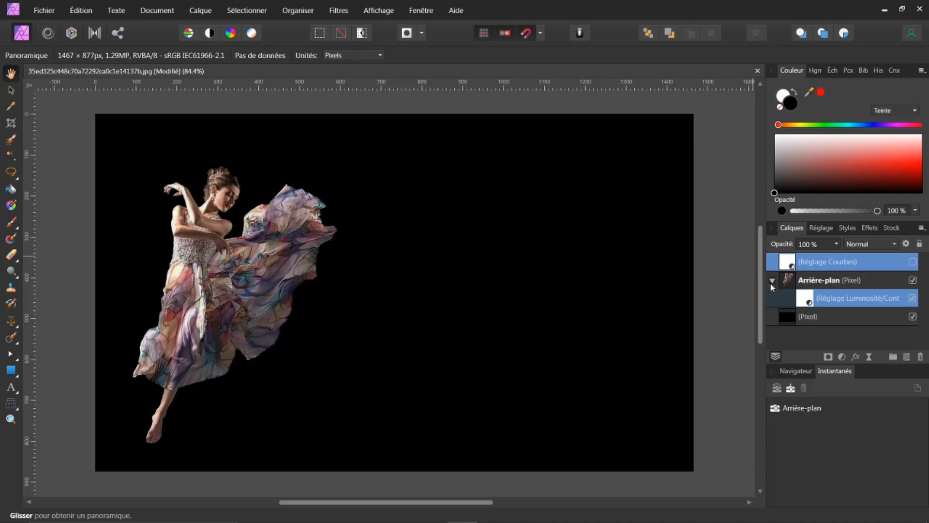
pyautogui.click(772, 281)
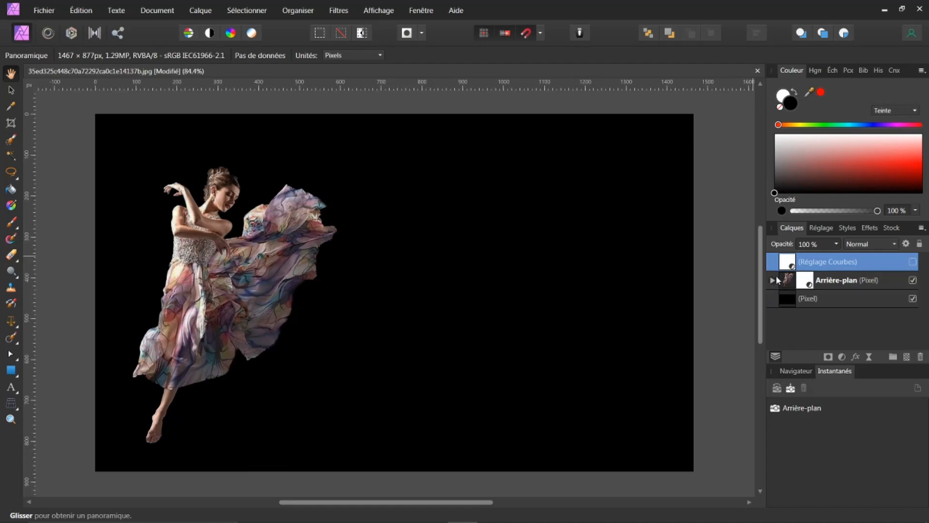
pyautogui.hotkey('ctrl', 'z')
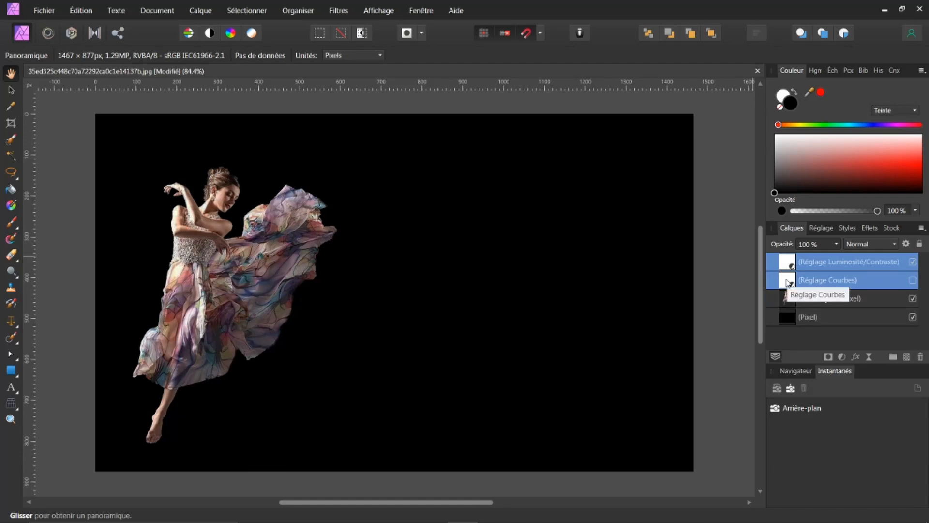
# Nest both adjustment layers inside the Arrière-plan layer and turn the Curves adjustment back on
pyautogui.moveTo(789, 283); pyautogui.dragTo(800, 307)
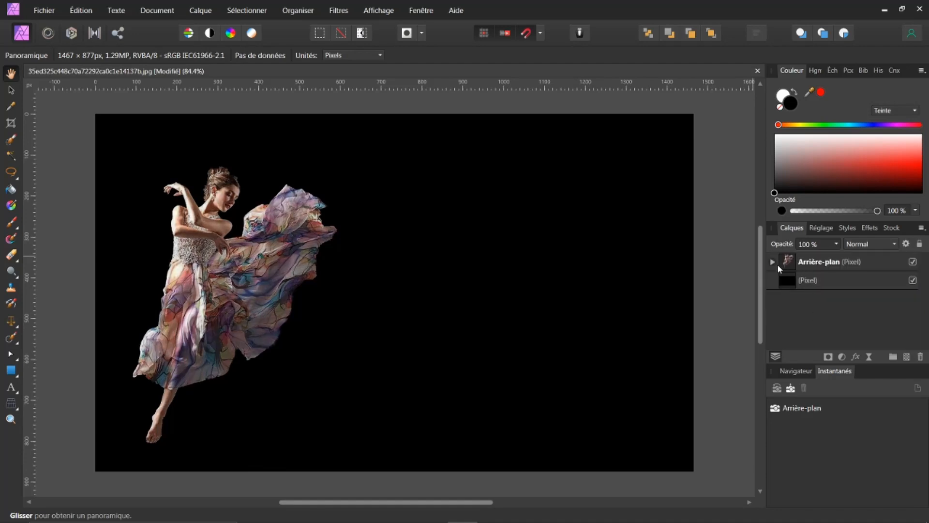
pyautogui.click(774, 263)
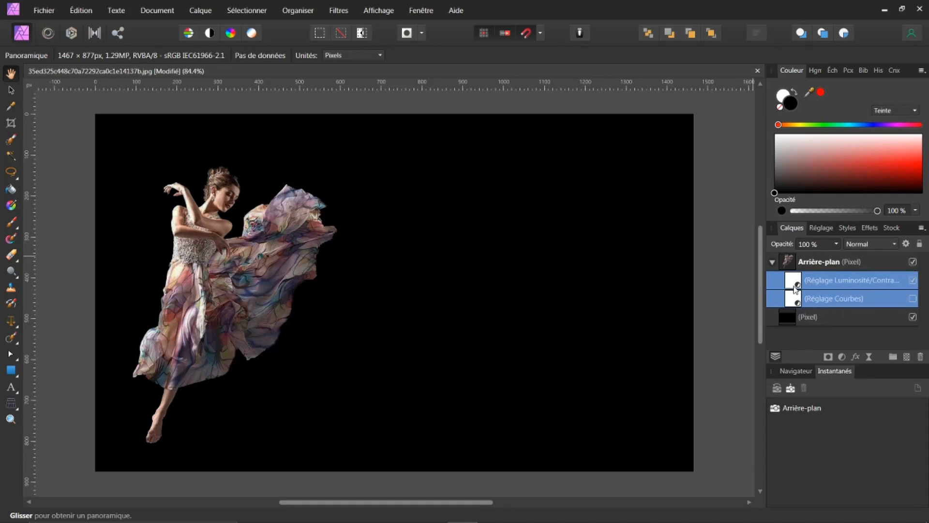
pyautogui.click(881, 286)
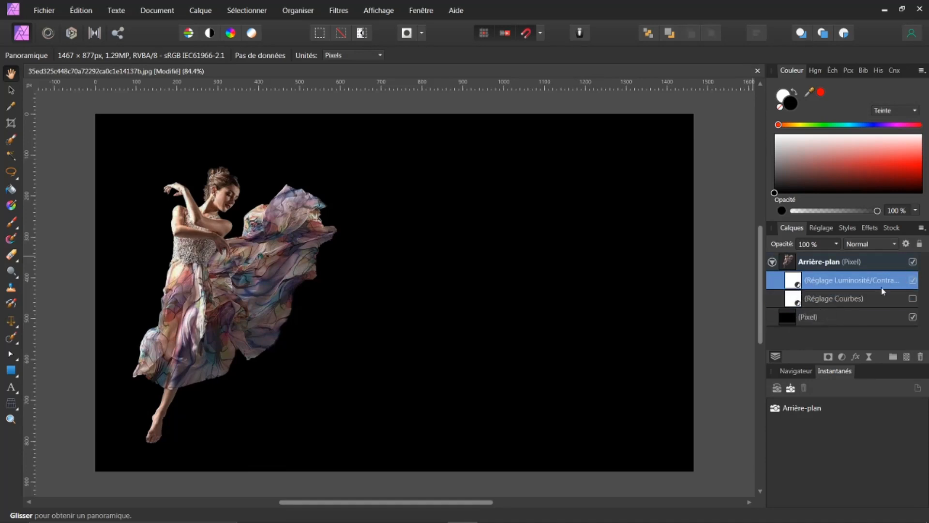
pyautogui.click(914, 281)
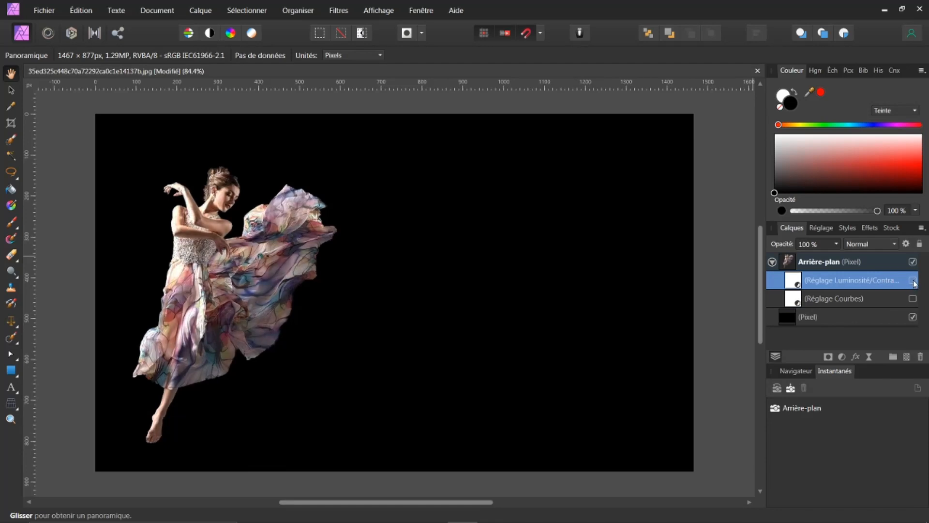
pyautogui.click(913, 280)
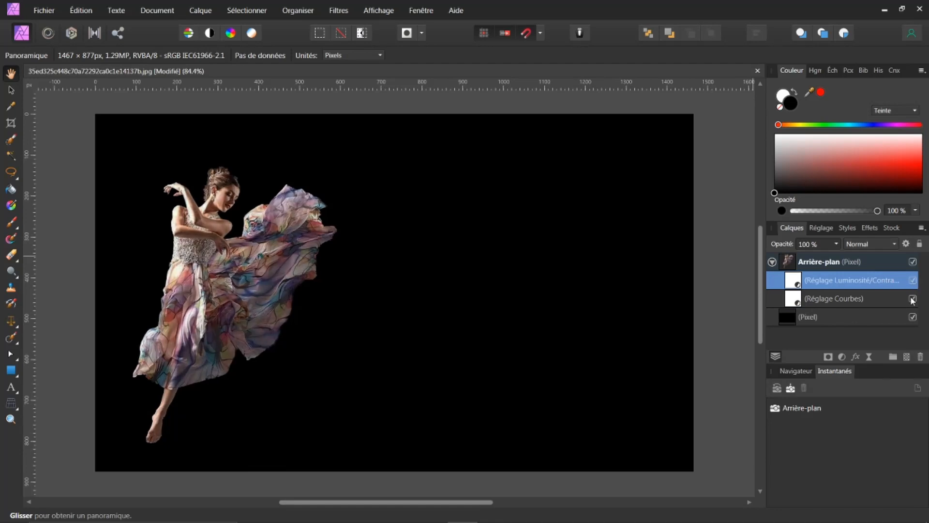
pyautogui.click(913, 298)
pyautogui.click(913, 298)
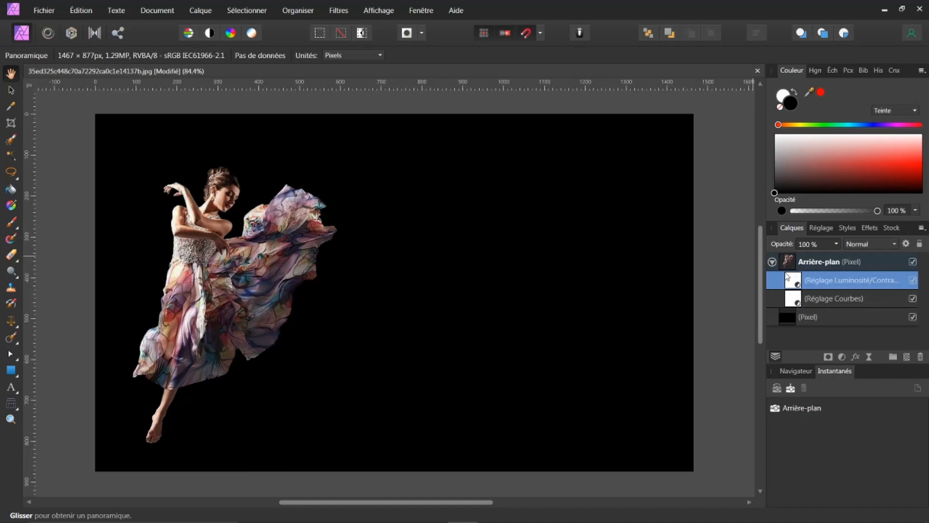
# Hide the nested Brightness/Contrast and Curves adjustments and select the Arrière-plan layer
pyautogui.click(772, 262)
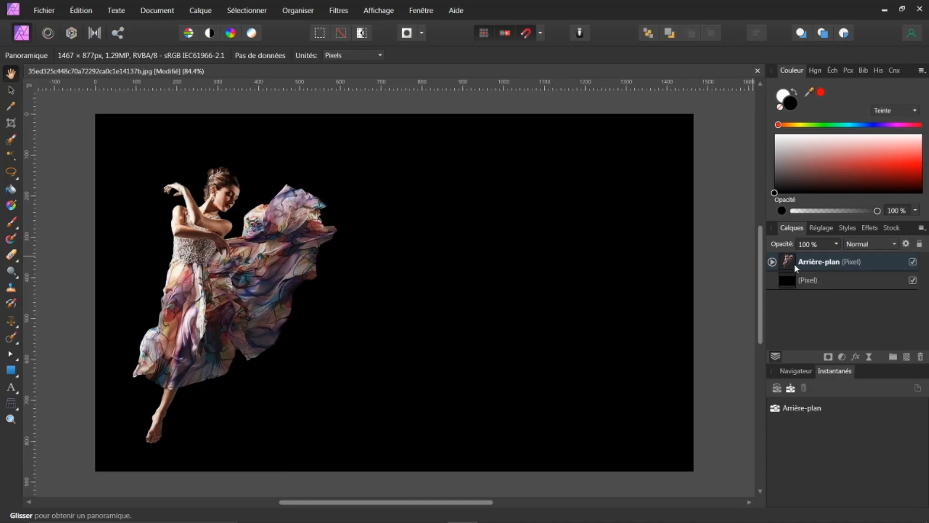
pyautogui.click(772, 262)
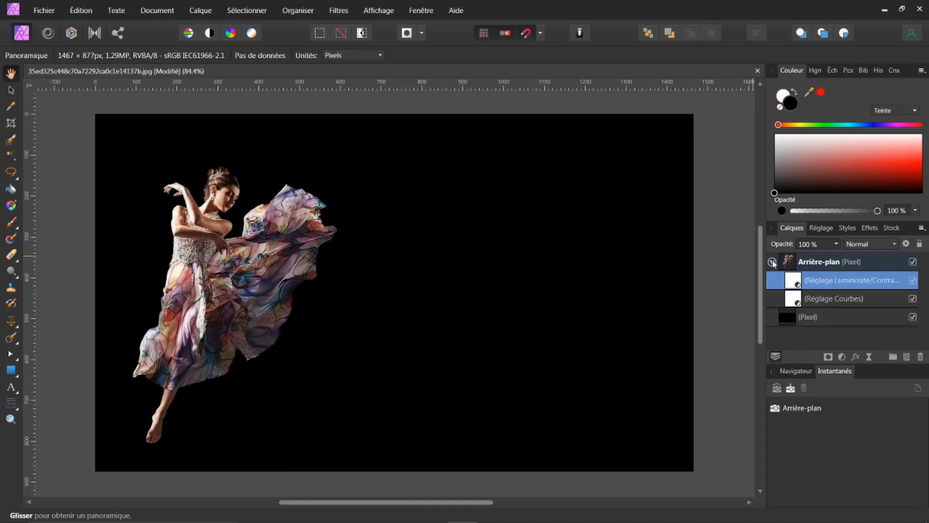
pyautogui.click(913, 280)
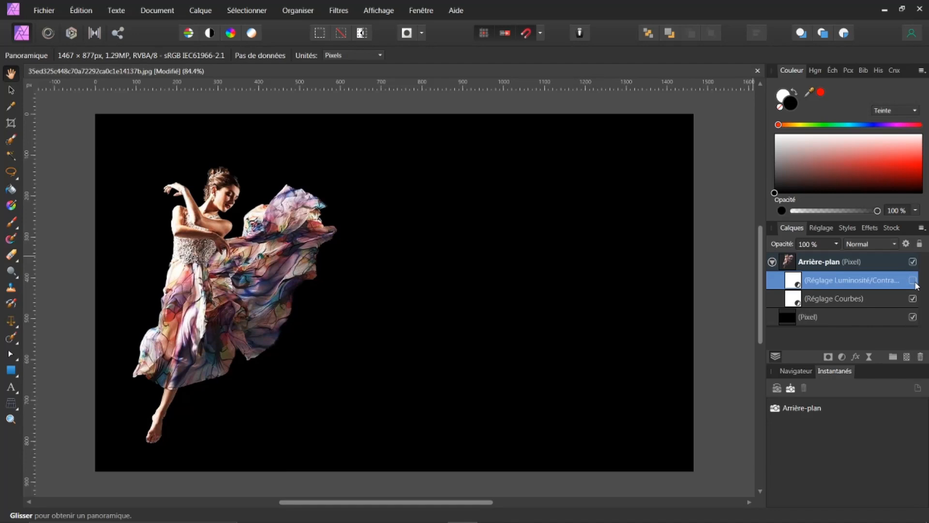
pyautogui.click(913, 298)
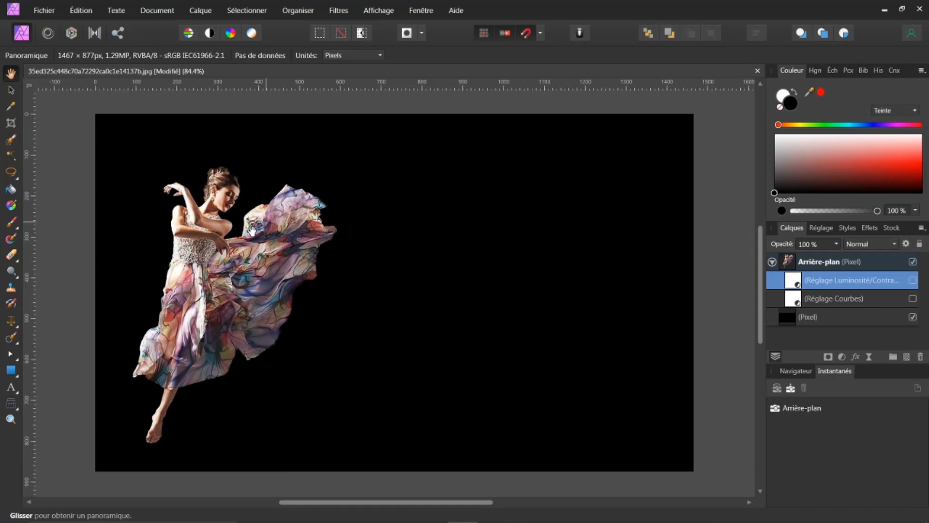
pyautogui.click(794, 262)
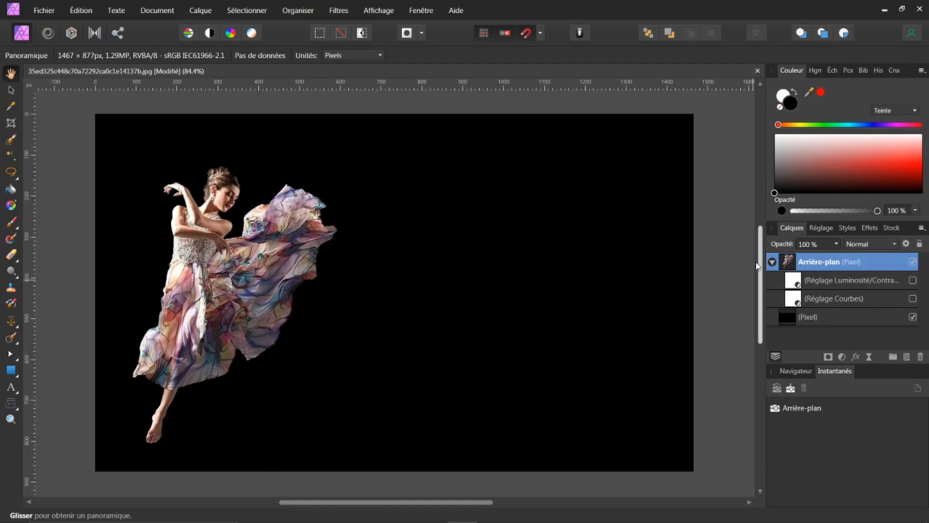
# Sample a light pink from the dancer's dress and apply it as the secondary colour
pyautogui.moveTo(421, 502); pyautogui.dragTo(384, 502)
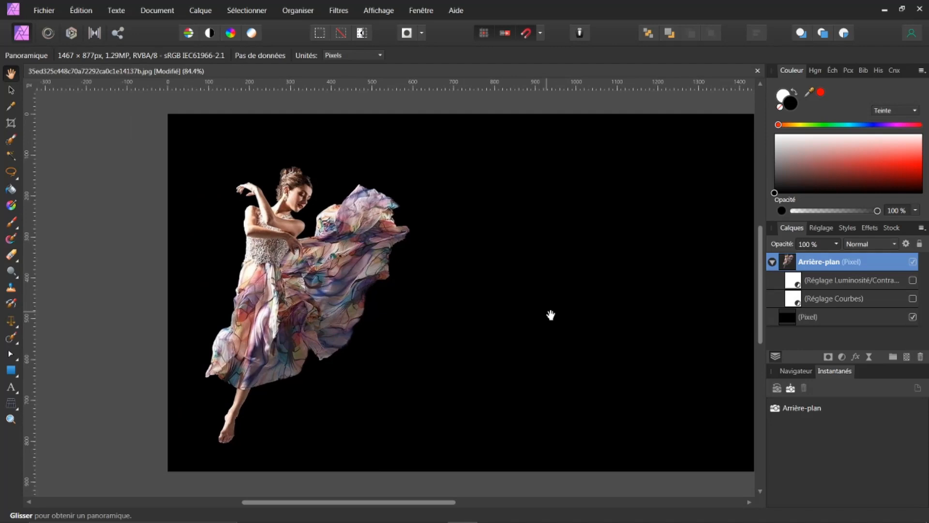
pyautogui.scroll(3, 358, 355)
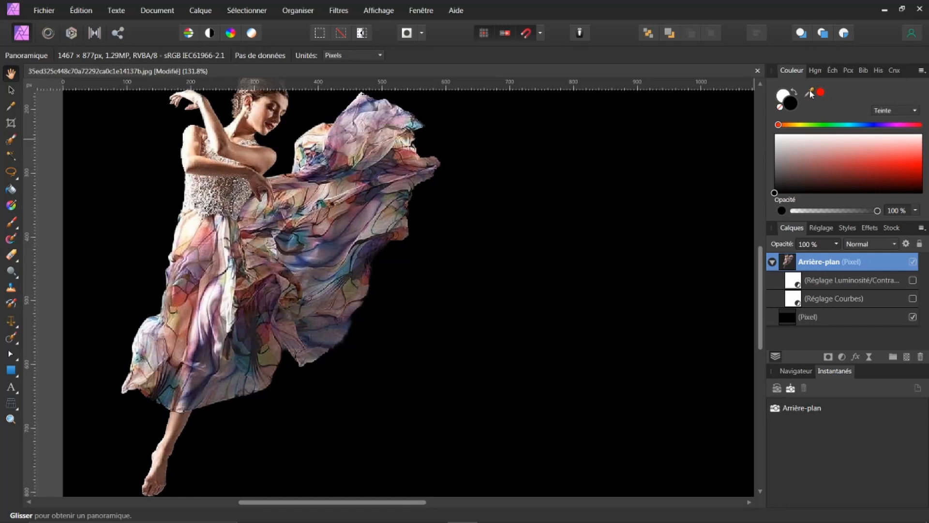
pyautogui.moveTo(810, 91); pyautogui.dragTo(197, 242)
pyautogui.click(822, 92)
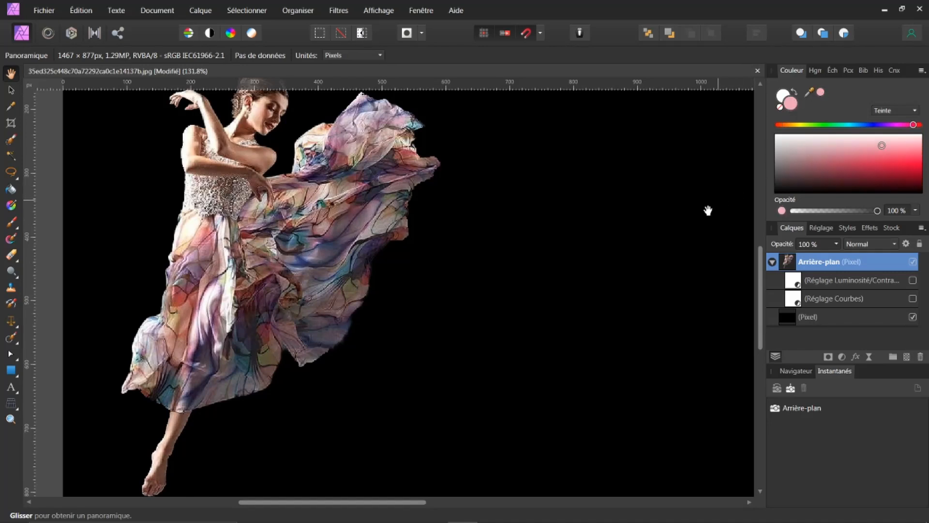
pyautogui.scroll(3, 759, 263)
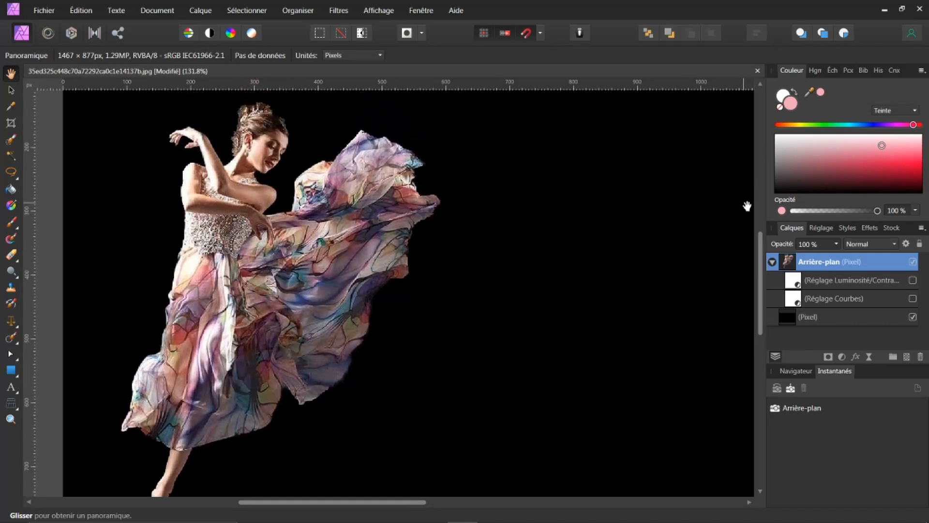
# Add an empty pixel layer above the collapsed Arrière-plan layer and activate the Paint Brush tool
pyautogui.click(772, 263)
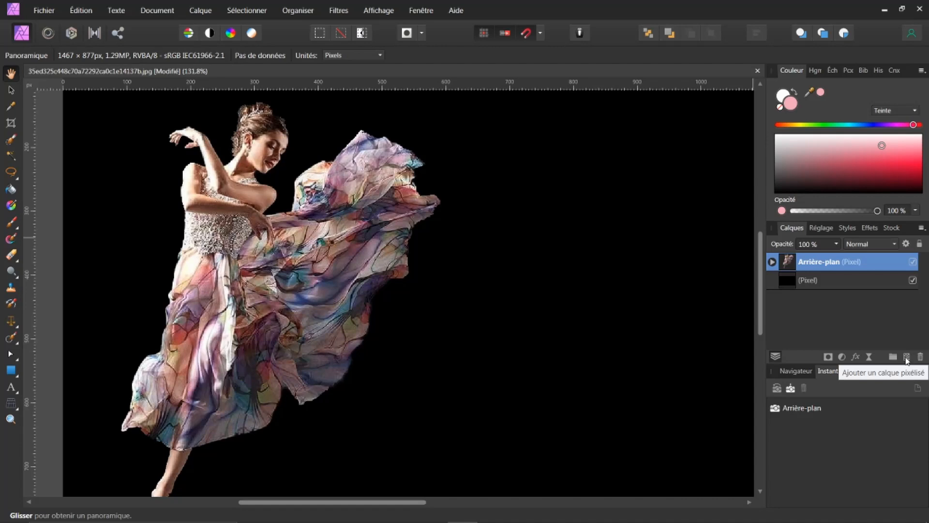
pyautogui.click(906, 358)
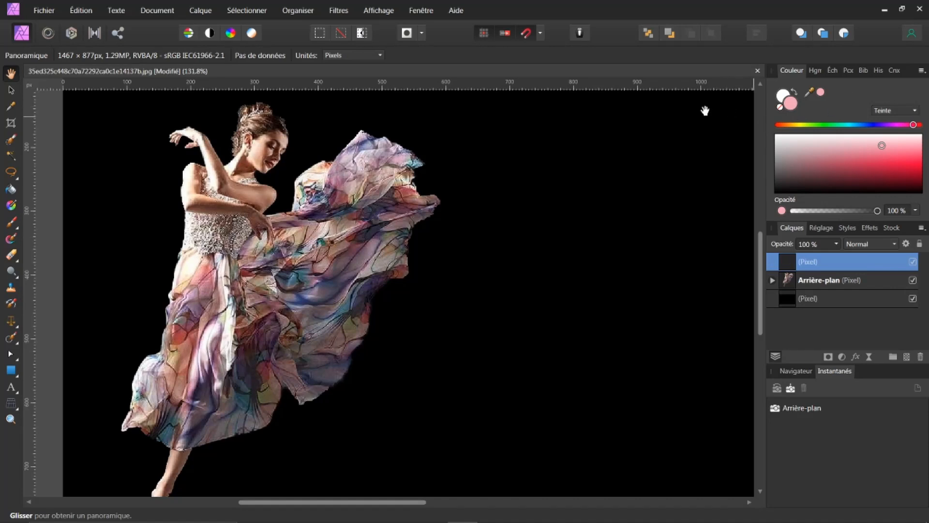
pyautogui.click(12, 222)
pyautogui.moveTo(479, 189)
pyautogui.mouseDown()
pyautogui.moveTo(535, 233)
pyautogui.moveTo(526, 278)
pyautogui.mouseUp()
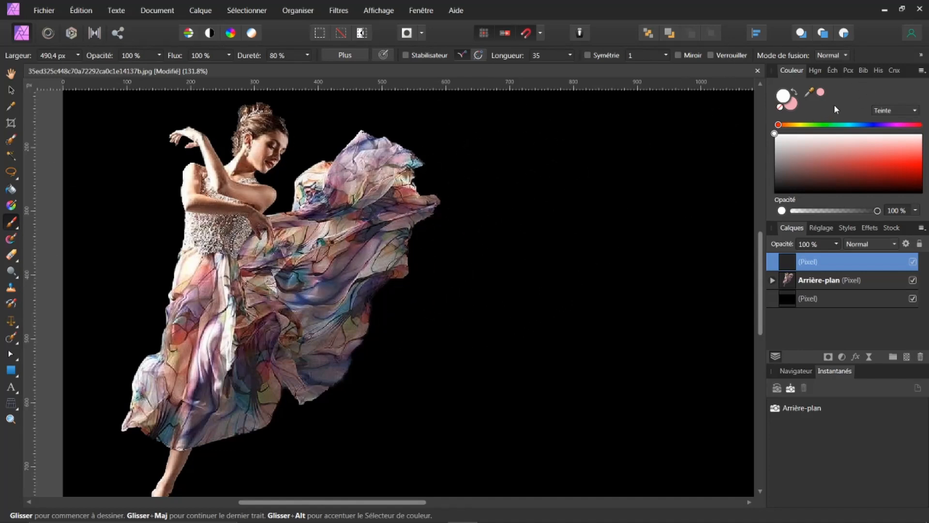
# Show the available brushes and choose the Vaporisateurs et projections category
pyautogui.click(847, 71)
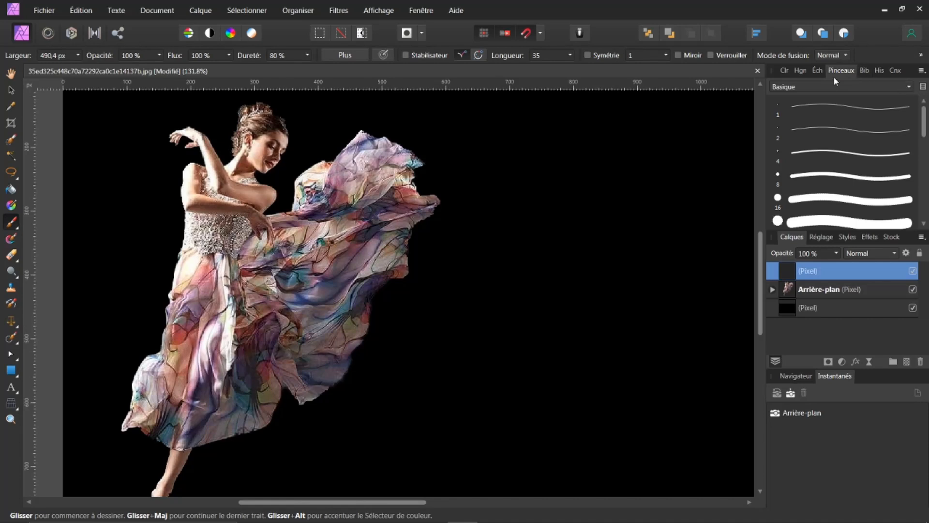
pyautogui.click(910, 88)
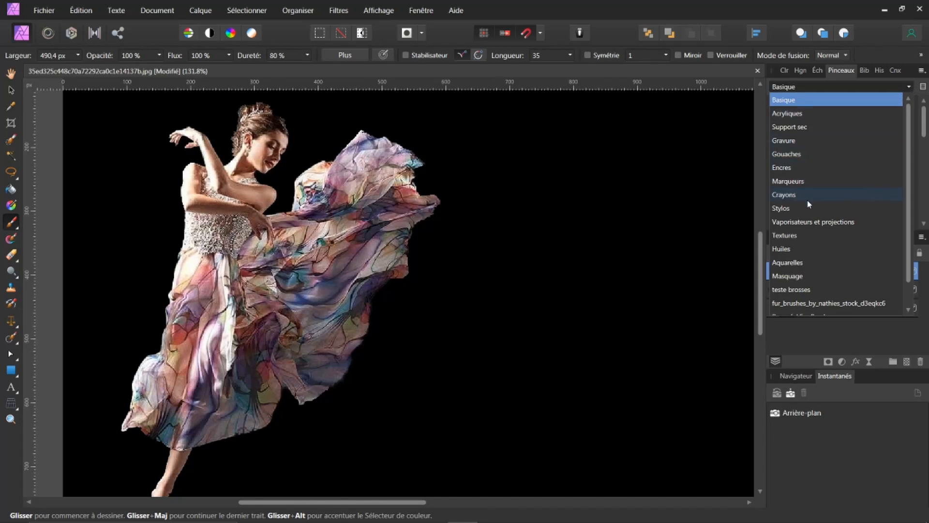
pyautogui.click(800, 224)
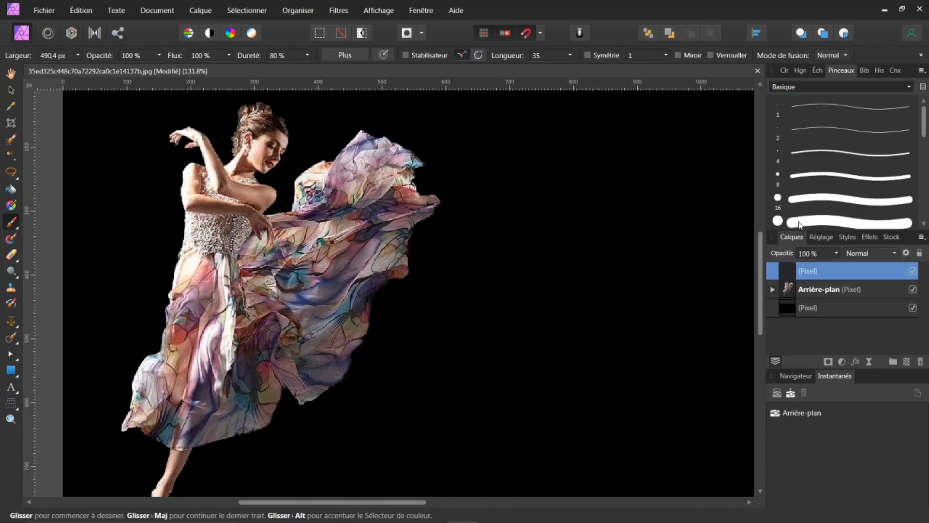
# Select the Projection d'encre inclinée spray brush and adjust it to a size of 90.5 px with 16 % spacing
pyautogui.scroll(-5, 913, 181)
pyautogui.moveTo(914, 183); pyautogui.dragTo(914, 184)
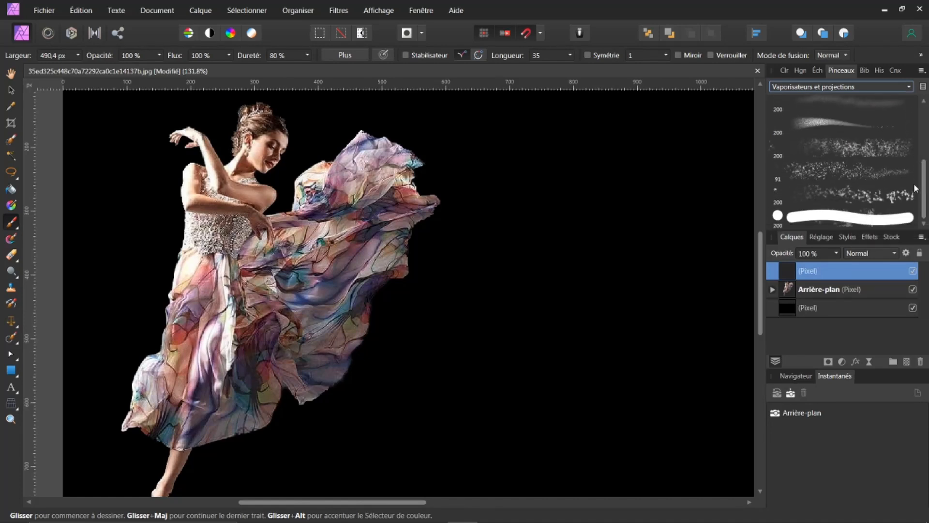
pyautogui.doubleClick(834, 174)
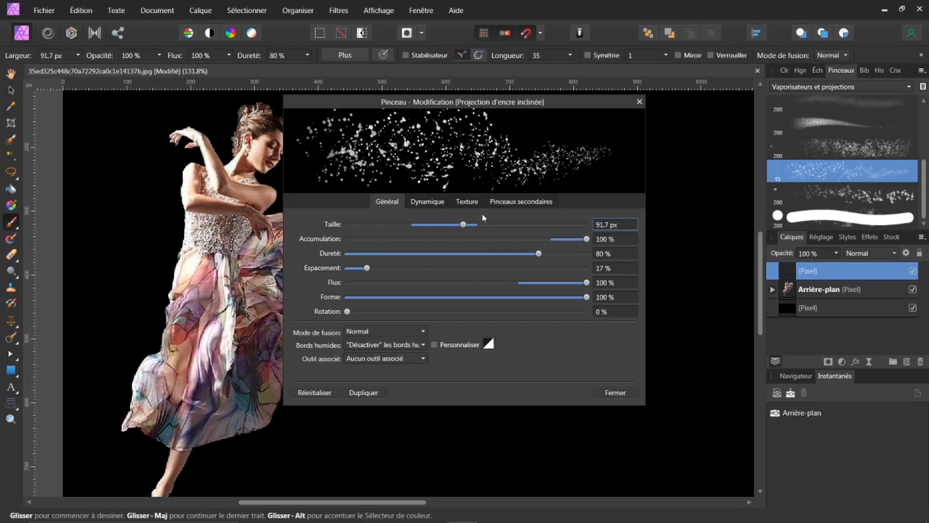
pyautogui.moveTo(463, 225)
pyautogui.mouseDown()
pyautogui.moveTo(479, 225)
pyautogui.moveTo(463, 226)
pyautogui.mouseUp()
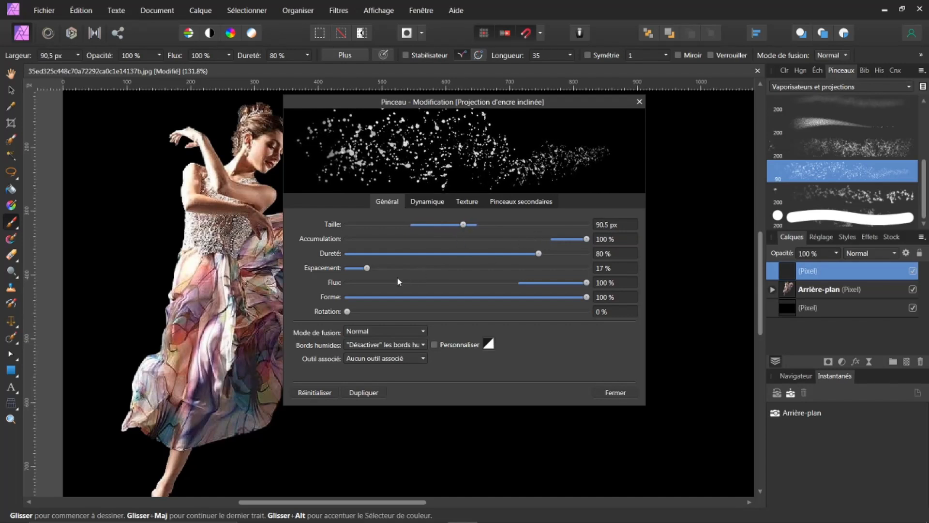
pyautogui.moveTo(366, 269); pyautogui.dragTo(366, 267)
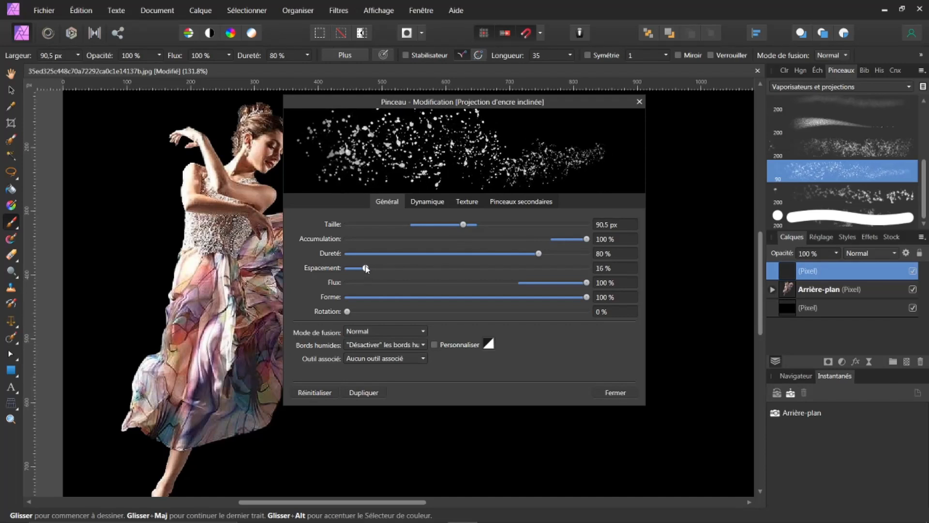
# Set the brush dynamics to size 57 %, accumulation 12 %, flow 19 %, rotation 49 %, X dispersion 50 % and Y dispersion 132 %
pyautogui.click(426, 203)
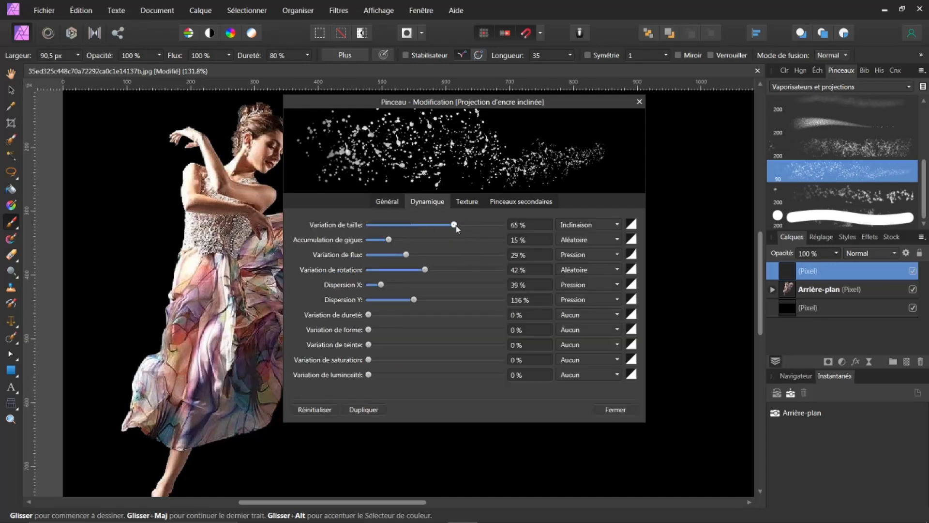
pyautogui.moveTo(455, 228); pyautogui.dragTo(445, 230)
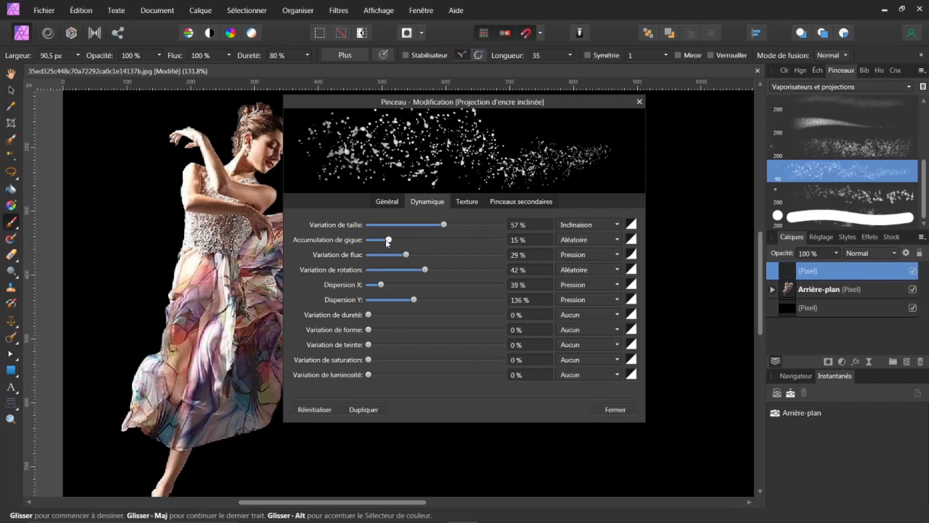
pyautogui.moveTo(392, 239); pyautogui.dragTo(434, 267)
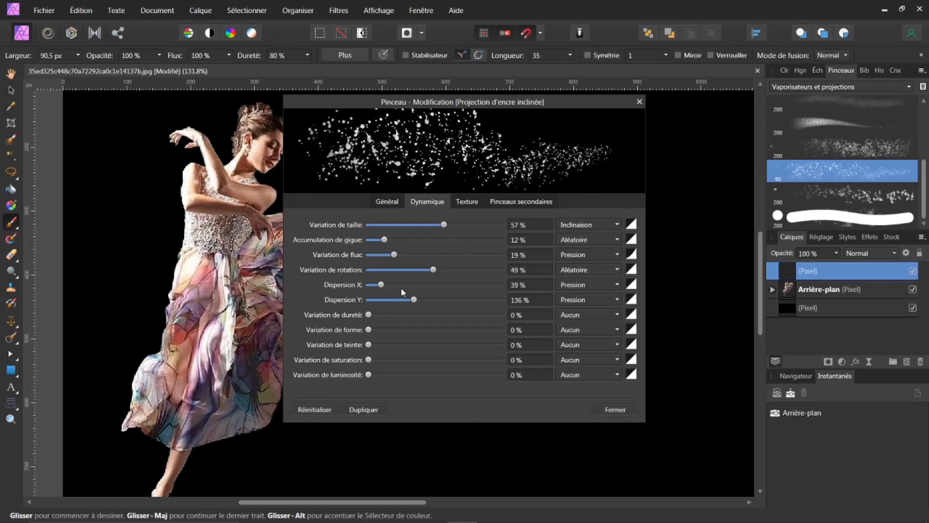
pyautogui.moveTo(381, 285); pyautogui.dragTo(412, 300)
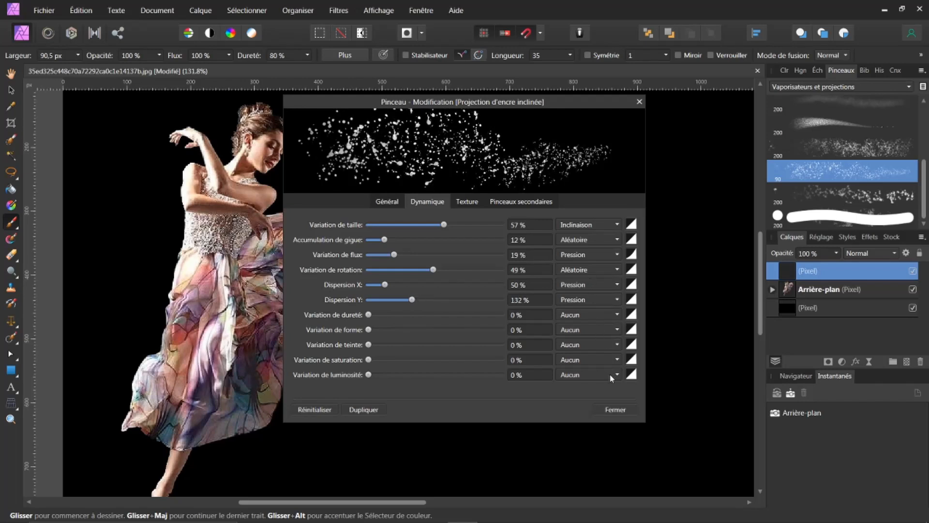
pyautogui.click(610, 409)
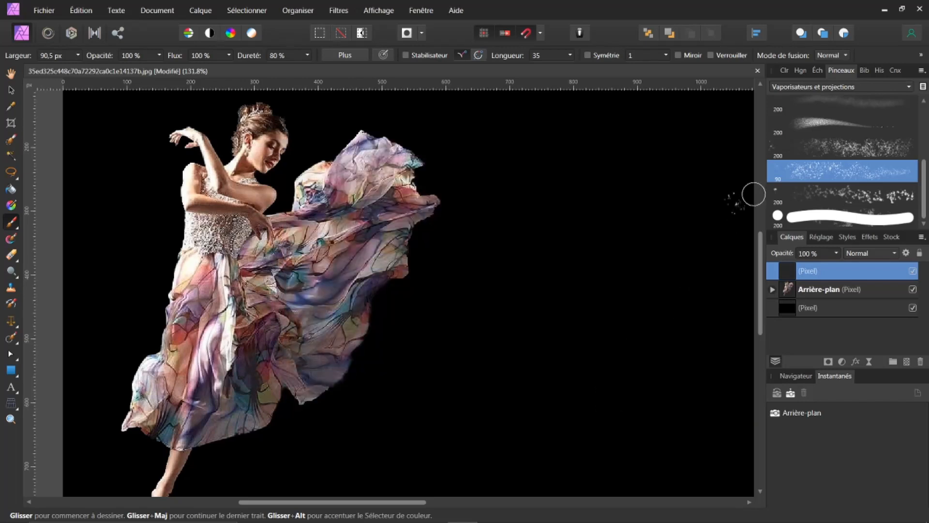
# Make the light pink secondary colour the active painting colour
pyautogui.click(783, 70)
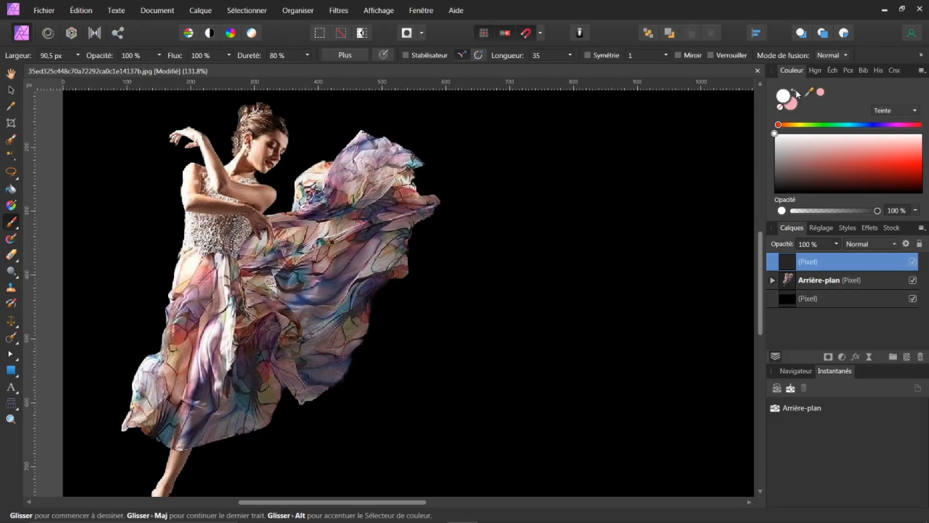
pyautogui.click(795, 91)
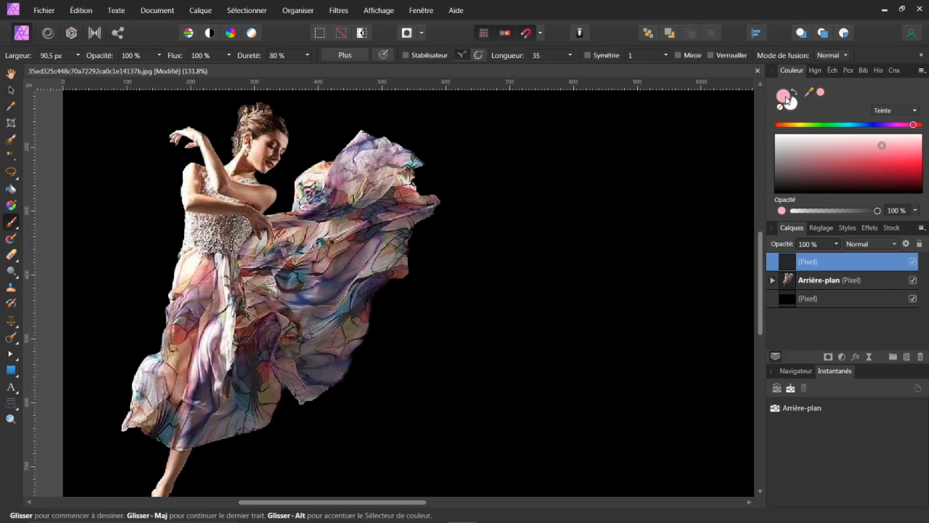
pyautogui.click(794, 92)
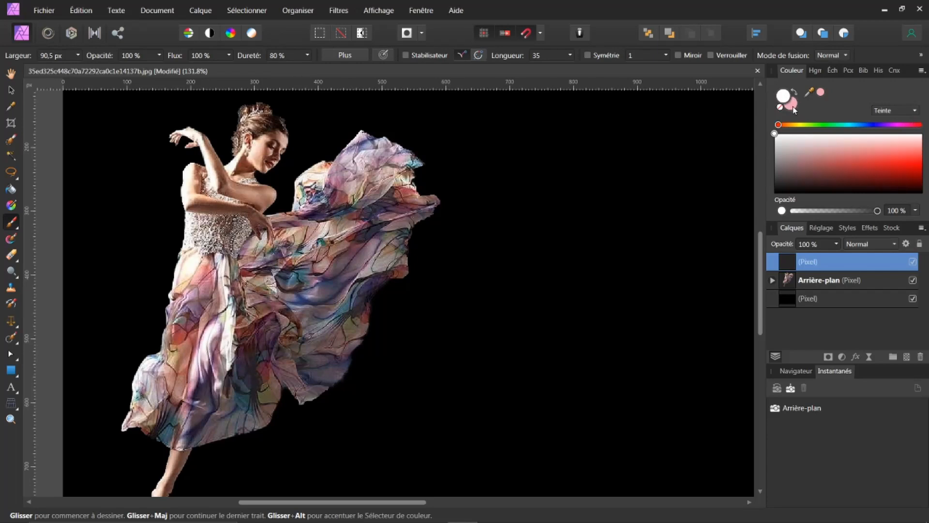
pyautogui.click(793, 107)
pyautogui.click(538, 153)
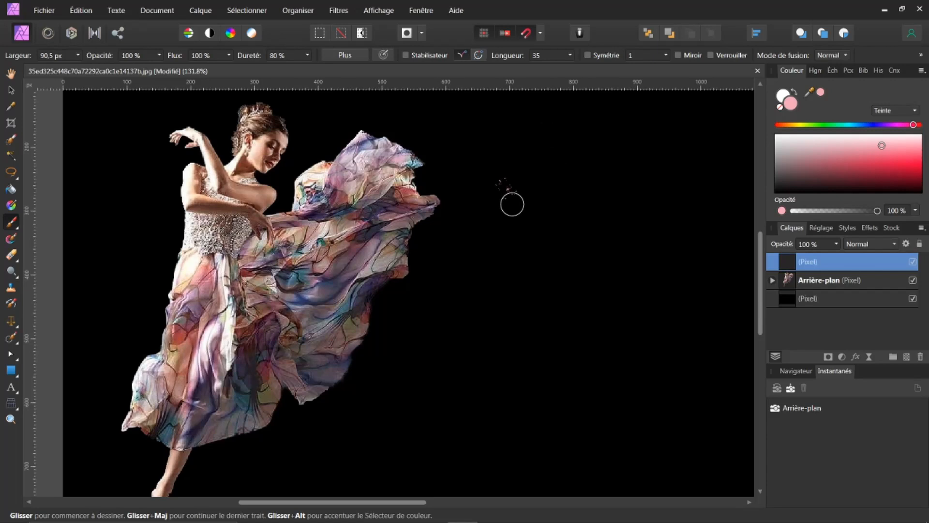
# Enlarge the splatter brush to 366 px
pyautogui.press(']')
pyautogui.press(']')
pyautogui.press(']')
pyautogui.press(']')
pyautogui.press(']')
pyautogui.press(']')
pyautogui.press(']')
pyautogui.press(']')
pyautogui.press(']')
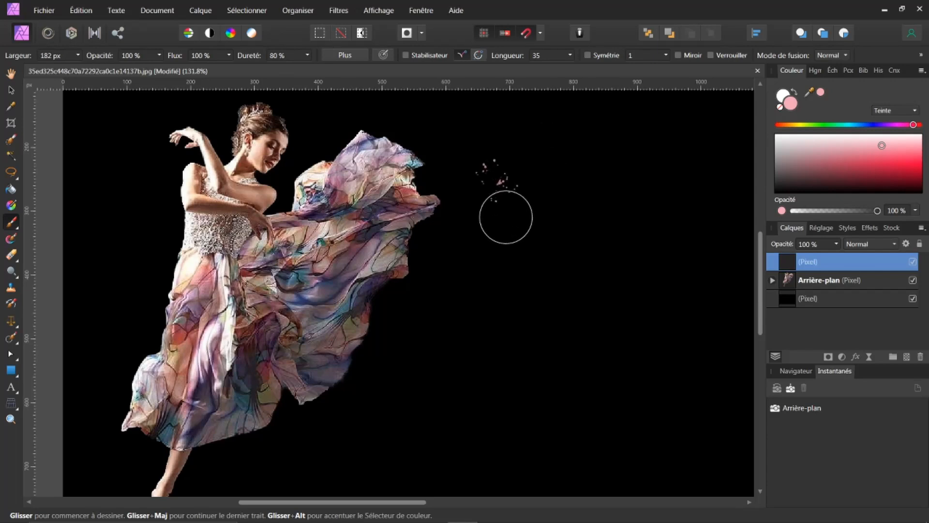
pyautogui.press(']')
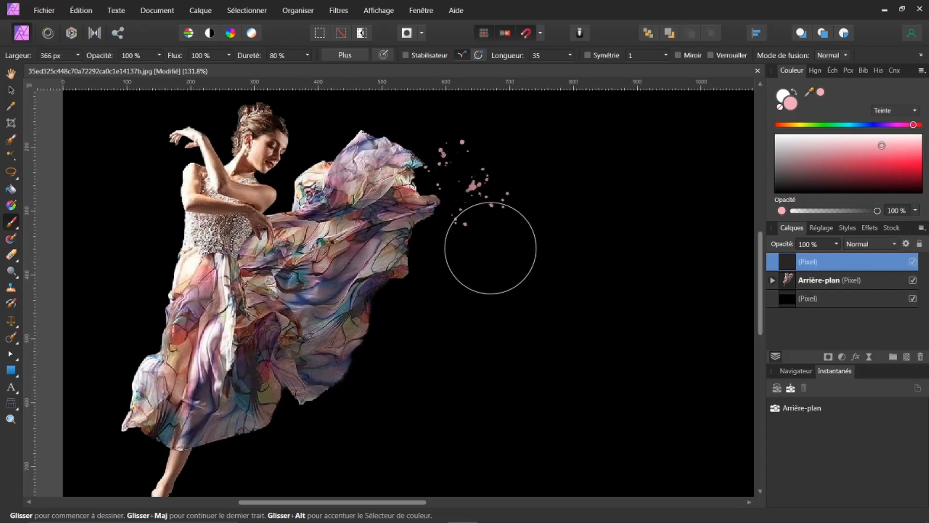
# Paint a cloud of pink splatters from the edge of the dress across the black background
pyautogui.hotkey('ctrl', '0')
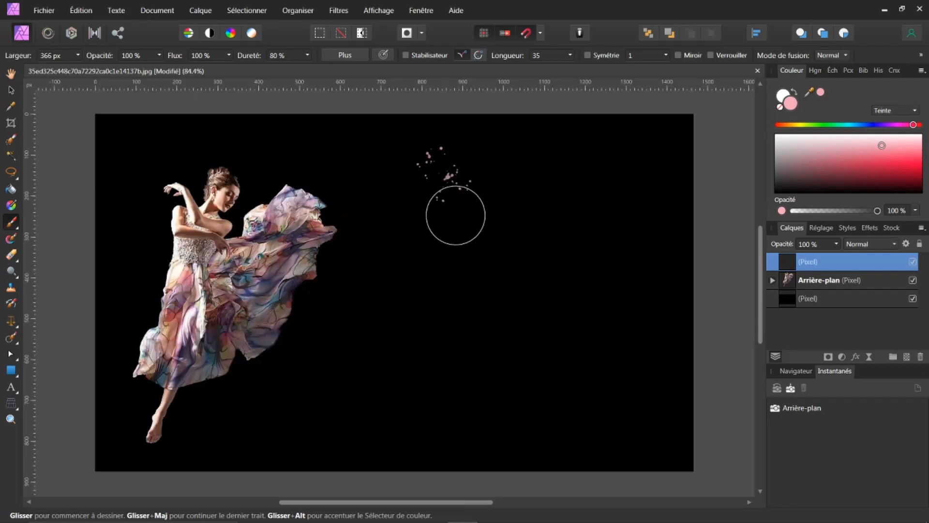
pyautogui.moveTo(378, 278)
pyautogui.mouseDown()
pyautogui.moveTo(336, 310)
pyautogui.moveTo(303, 282)
pyautogui.moveTo(401, 298)
pyautogui.moveTo(380, 244)
pyautogui.moveTo(394, 208)
pyautogui.moveTo(356, 254)
pyautogui.moveTo(391, 340)
pyautogui.moveTo(446, 360)
pyautogui.moveTo(536, 351)
pyautogui.moveTo(600, 307)
pyautogui.moveTo(488, 299)
pyautogui.moveTo(423, 219)
pyautogui.moveTo(502, 259)
pyautogui.moveTo(550, 267)
pyautogui.moveTo(565, 282)
pyautogui.moveTo(528, 268)
pyautogui.moveTo(481, 210)
pyautogui.mouseUp()
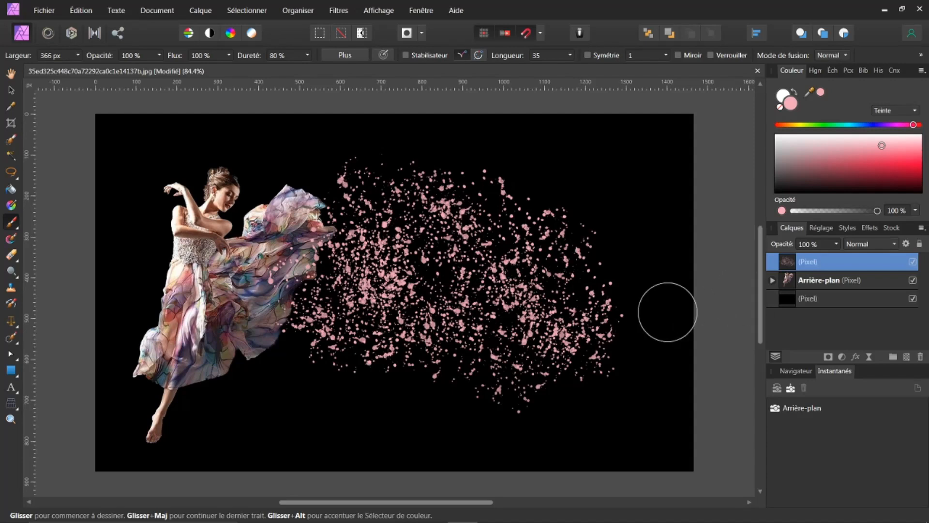
pyautogui.moveTo(312, 334)
pyautogui.mouseDown()
pyautogui.moveTo(270, 304)
pyautogui.moveTo(304, 263)
pyautogui.mouseUp()
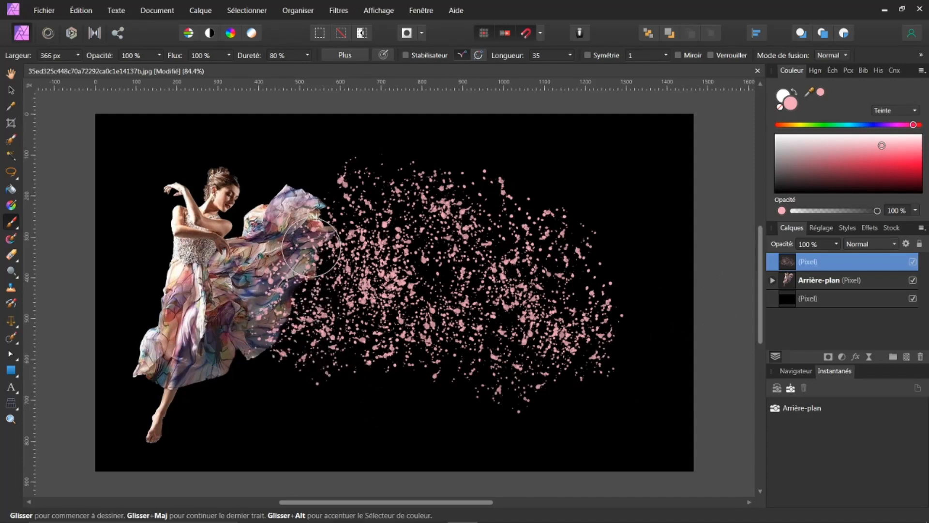
pyautogui.moveTo(534, 328); pyautogui.dragTo(677, 320)
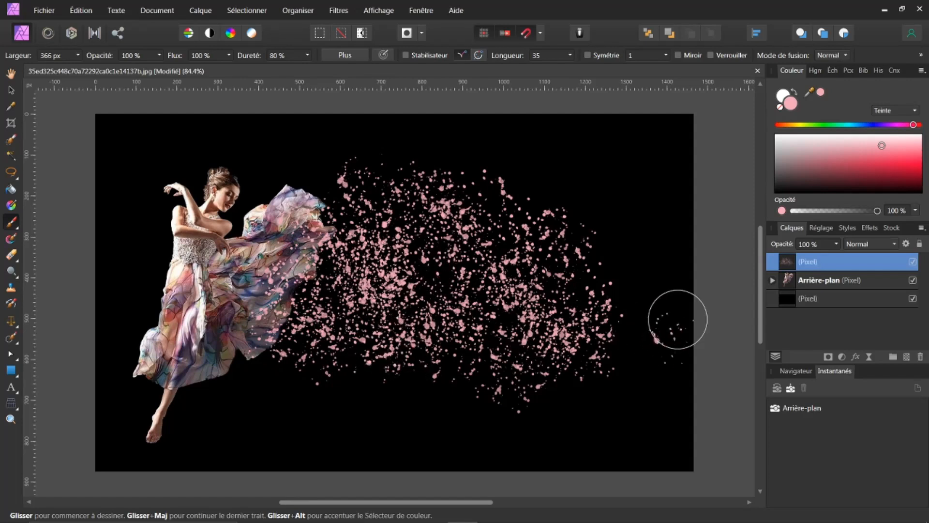
pyautogui.hotkey('ctrl', 'z')
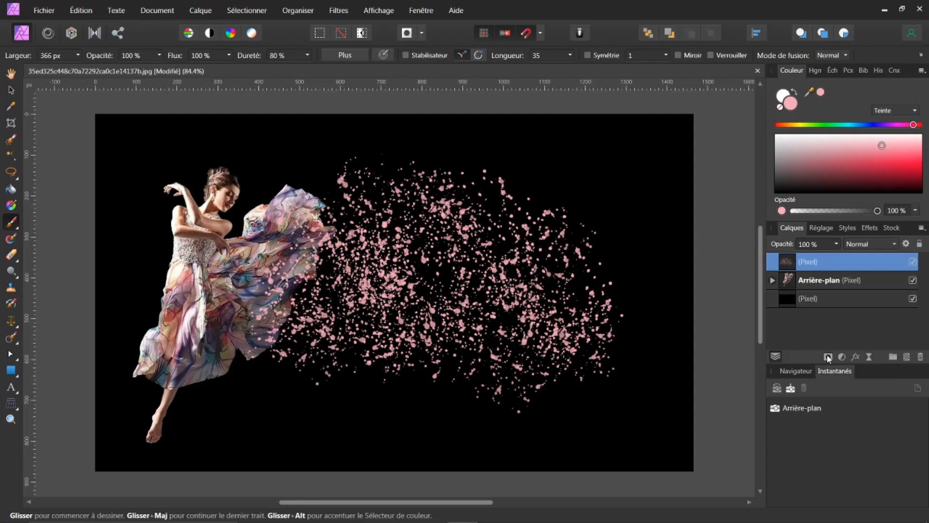
# Add a mask to the pink splatter layer and paint on it in black to thin out the dense splatters
pyautogui.click(828, 357)
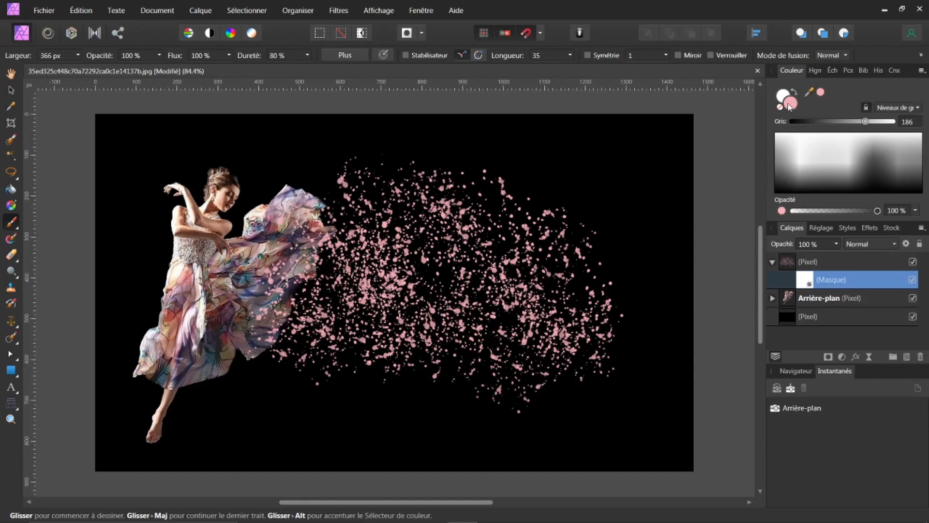
pyautogui.press('d')
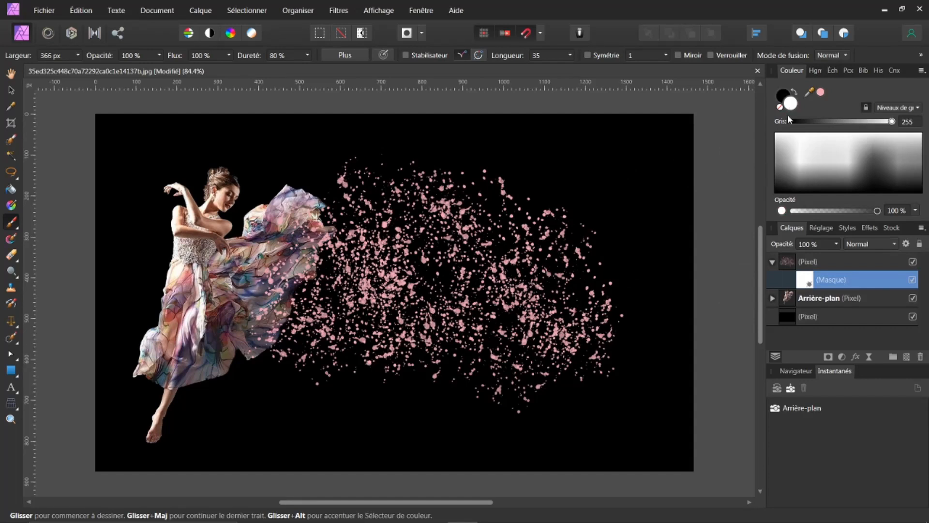
pyautogui.click(795, 92)
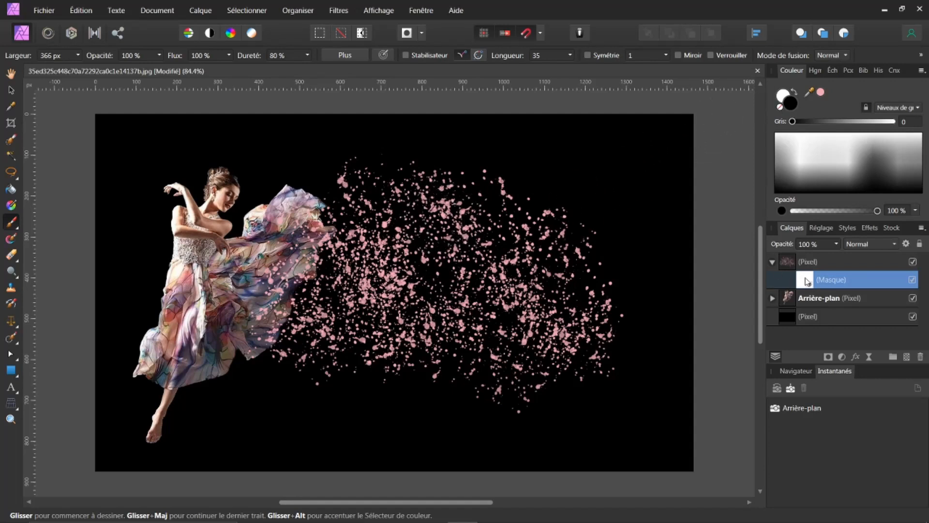
pyautogui.moveTo(422, 205)
pyautogui.mouseDown()
pyautogui.moveTo(458, 221)
pyautogui.moveTo(389, 224)
pyautogui.moveTo(363, 304)
pyautogui.moveTo(366, 286)
pyautogui.moveTo(380, 295)
pyautogui.moveTo(427, 283)
pyautogui.moveTo(498, 306)
pyautogui.moveTo(531, 286)
pyautogui.moveTo(522, 283)
pyautogui.moveTo(542, 329)
pyautogui.moveTo(556, 329)
pyautogui.moveTo(550, 339)
pyautogui.moveTo(560, 343)
pyautogui.moveTo(419, 336)
pyautogui.moveTo(361, 346)
pyautogui.mouseUp()
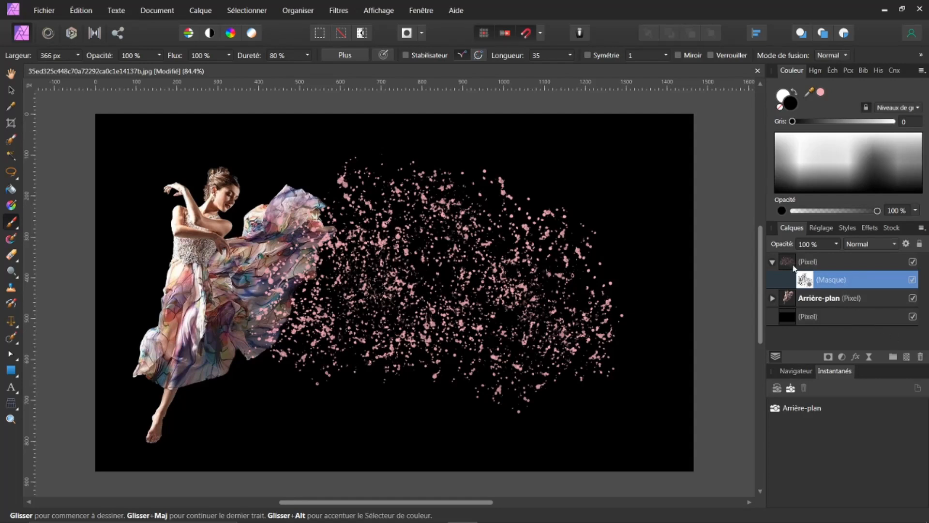
pyautogui.click(772, 262)
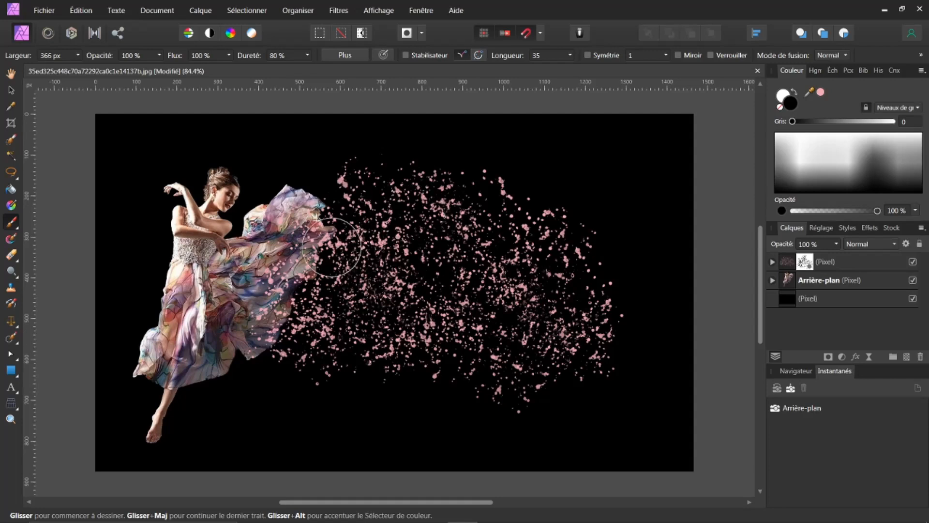
# Add an empty pixel layer above the pink splatters and apply a blue sampled from the dress as the painting colour
pyautogui.scroll(3, 230, 281)
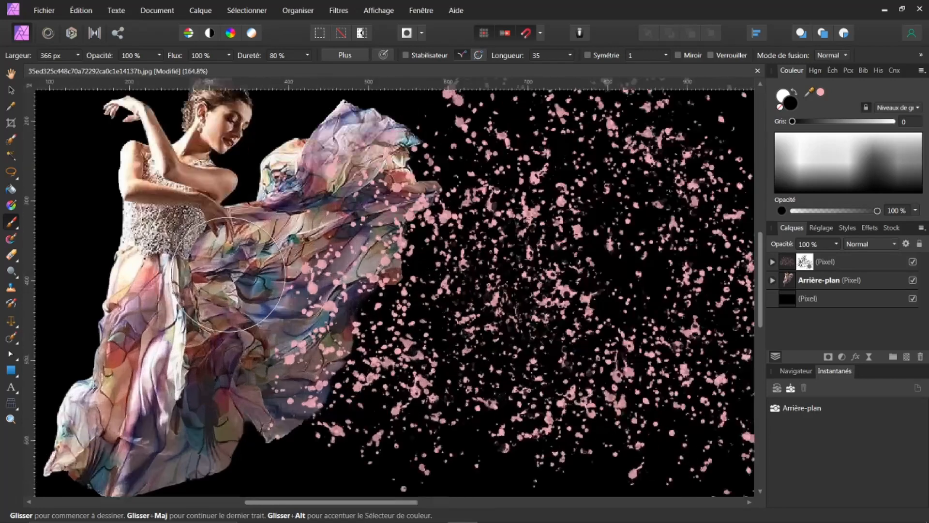
pyautogui.scroll(1, 242, 268)
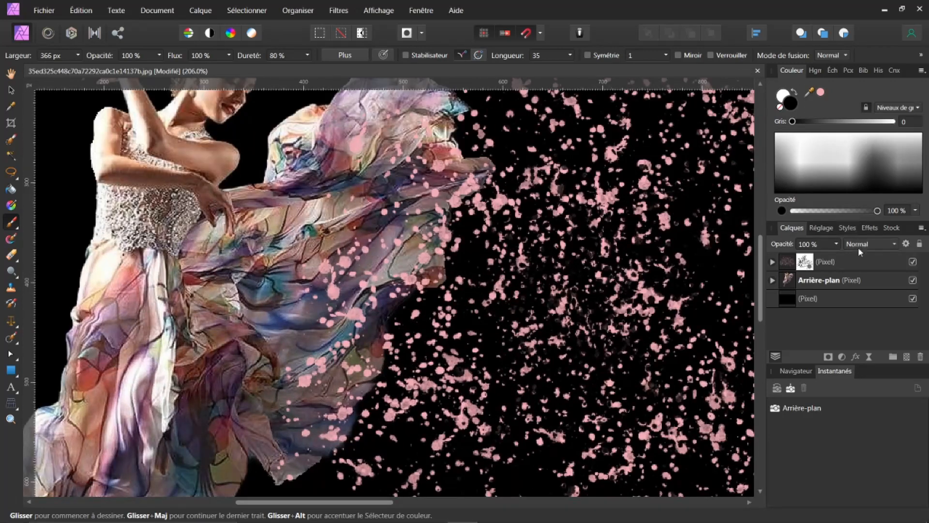
pyautogui.click(908, 358)
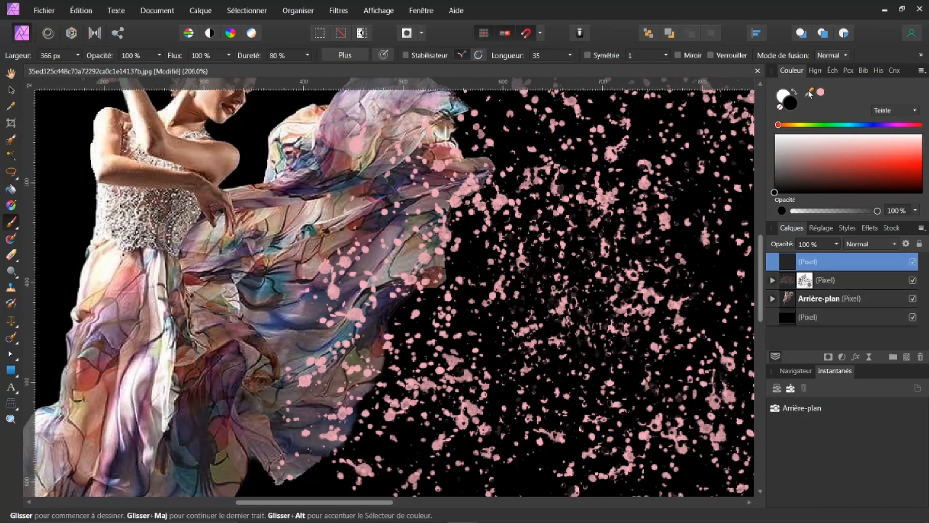
pyautogui.moveTo(808, 95)
pyautogui.mouseDown()
pyautogui.moveTo(691, 147)
pyautogui.moveTo(431, 124)
pyautogui.moveTo(346, 184)
pyautogui.moveTo(293, 237)
pyautogui.moveTo(274, 287)
pyautogui.moveTo(266, 283)
pyautogui.mouseUp()
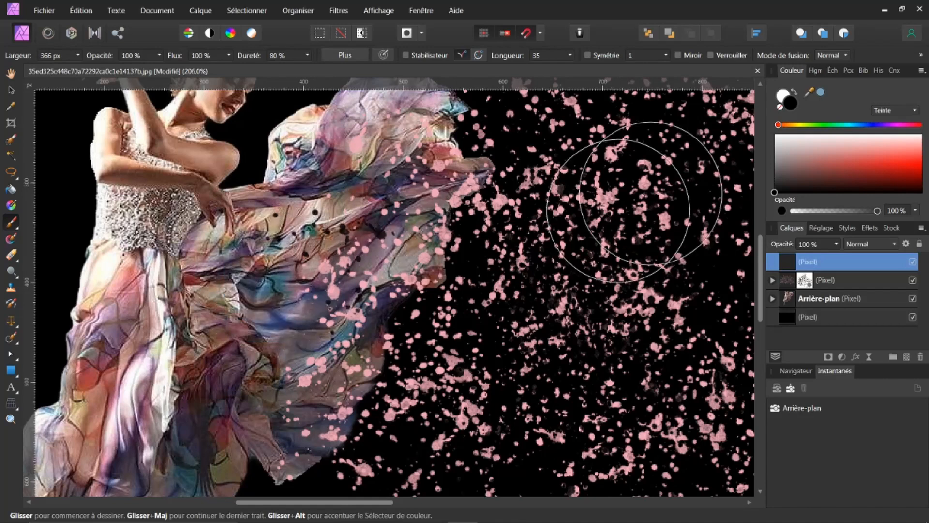
pyautogui.click(822, 92)
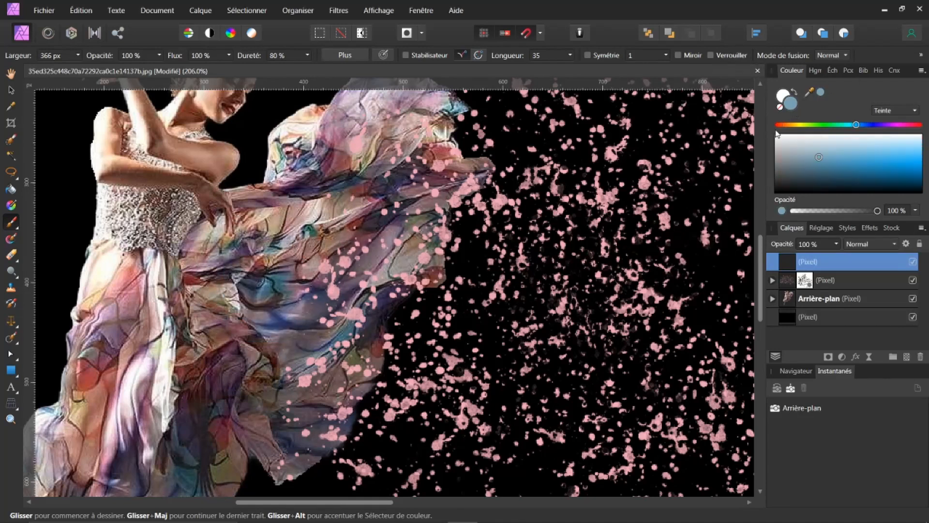
# Paint blue splatters over the pink ones, from the edge of the dress across the black background
pyautogui.moveTo(635, 253); pyautogui.dragTo(582, 247)
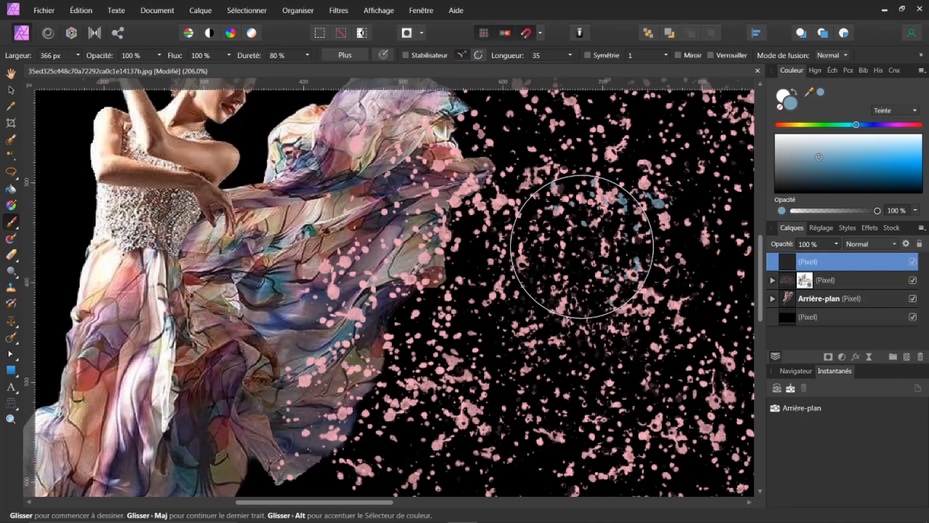
pyautogui.hotkey('ctrl', 'z')
pyautogui.hotkey('ctrl', '0')
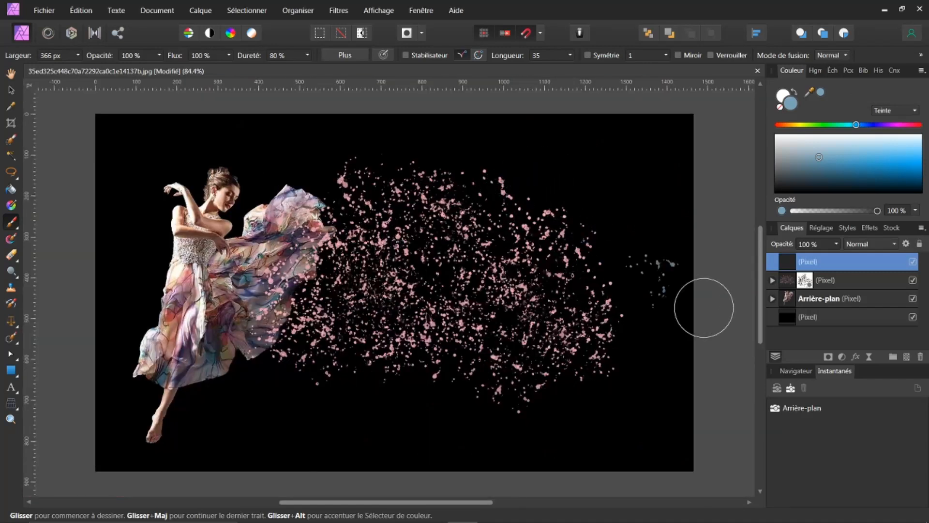
pyautogui.moveTo(367, 193)
pyautogui.mouseDown()
pyautogui.moveTo(385, 215)
pyautogui.moveTo(364, 201)
pyautogui.moveTo(329, 272)
pyautogui.moveTo(285, 310)
pyautogui.moveTo(289, 336)
pyautogui.moveTo(354, 328)
pyautogui.moveTo(374, 351)
pyautogui.moveTo(497, 329)
pyautogui.moveTo(416, 255)
pyautogui.moveTo(411, 215)
pyautogui.moveTo(537, 304)
pyautogui.moveTo(602, 324)
pyautogui.mouseUp()
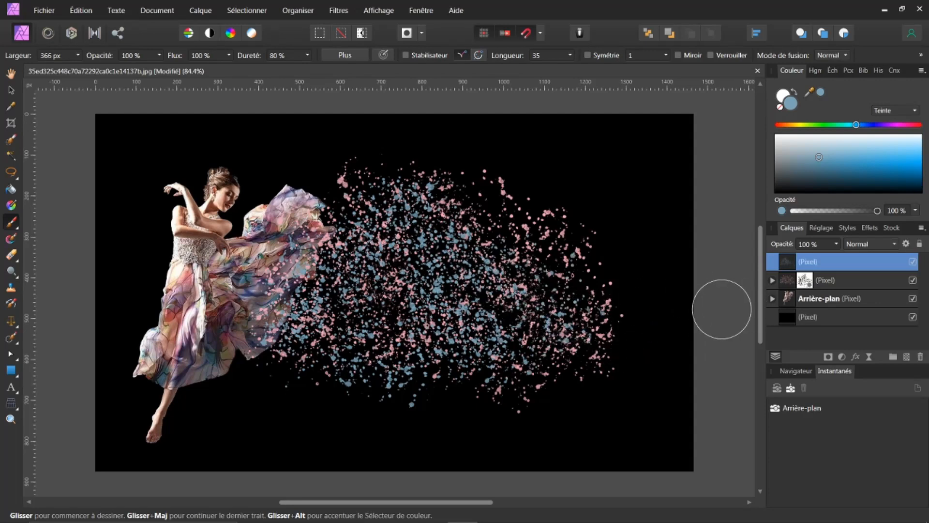
# Add a mask to the blue splatter layer and paint on it in black to thin out the dense splatters
pyautogui.moveTo(796, 262); pyautogui.dragTo(787, 269)
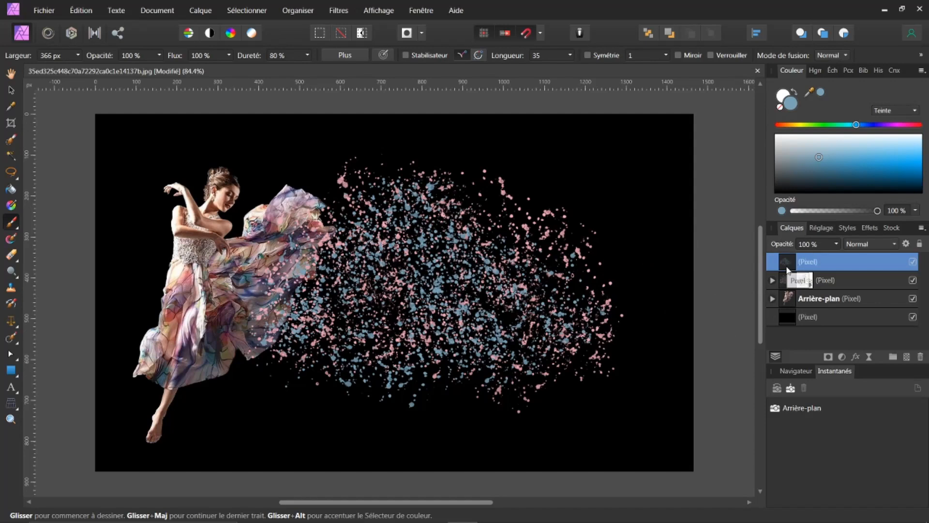
pyautogui.click(829, 357)
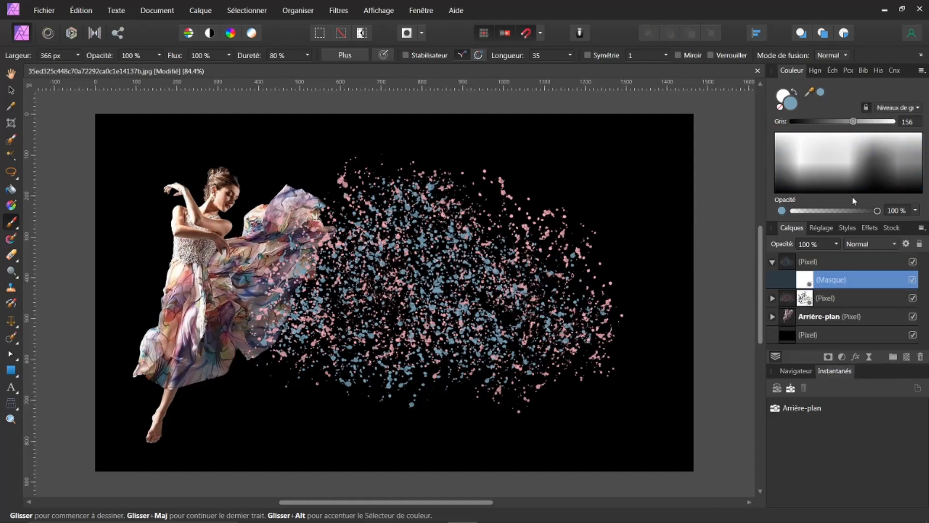
pyautogui.press('d')
pyautogui.click(795, 92)
pyautogui.click(457, 284)
pyautogui.click(422, 234)
pyautogui.click(373, 224)
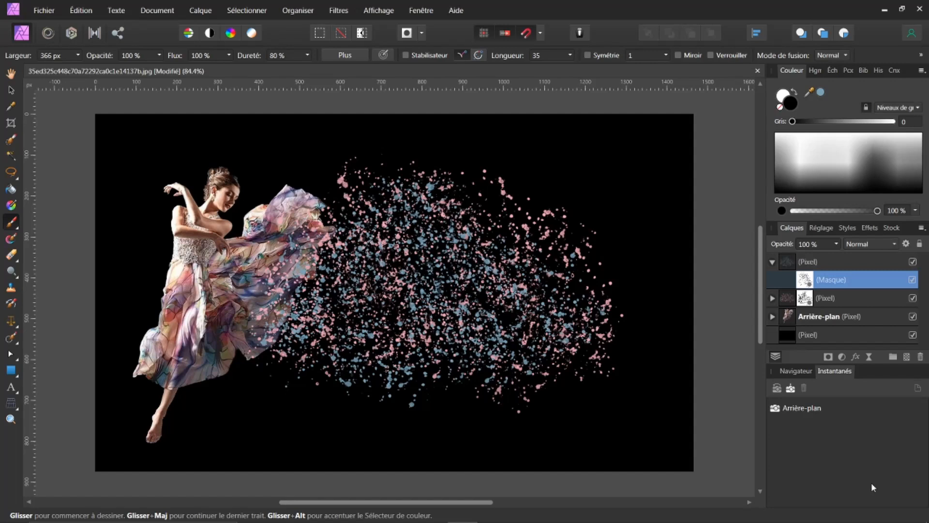
# Enable the brightness/contrast and curves adjustments nested in the Arrière-plan layer, and collapse the expanded layers
pyautogui.click(772, 317)
pyautogui.scroll(-2, 864, 280)
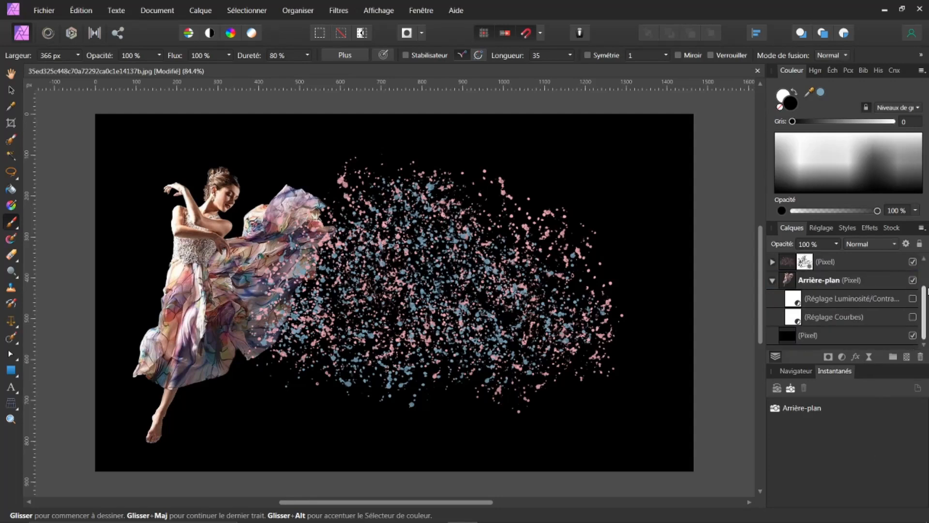
pyautogui.click(913, 298)
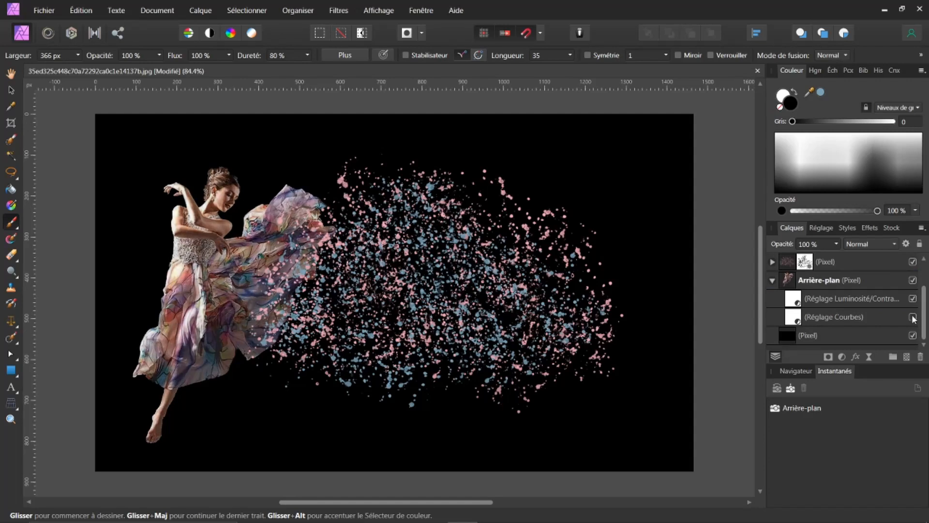
pyautogui.click(913, 317)
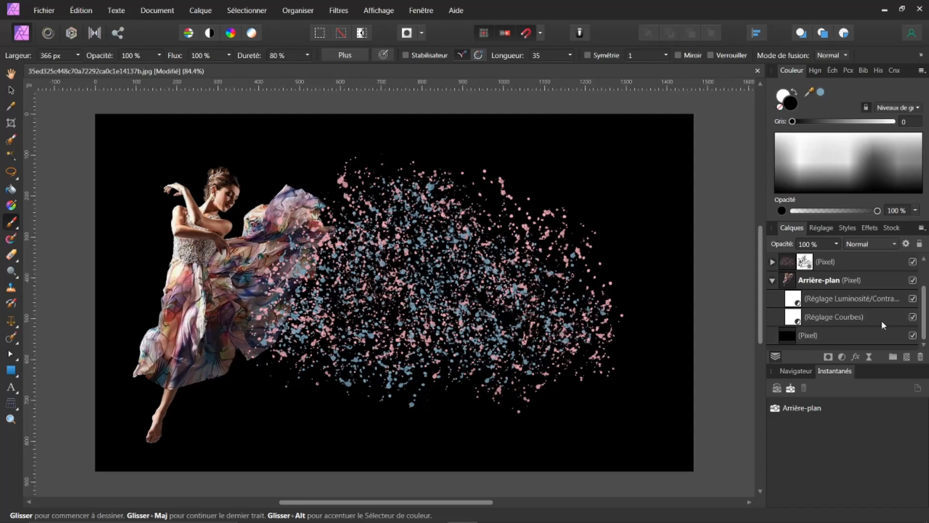
pyautogui.scroll(2, 881, 320)
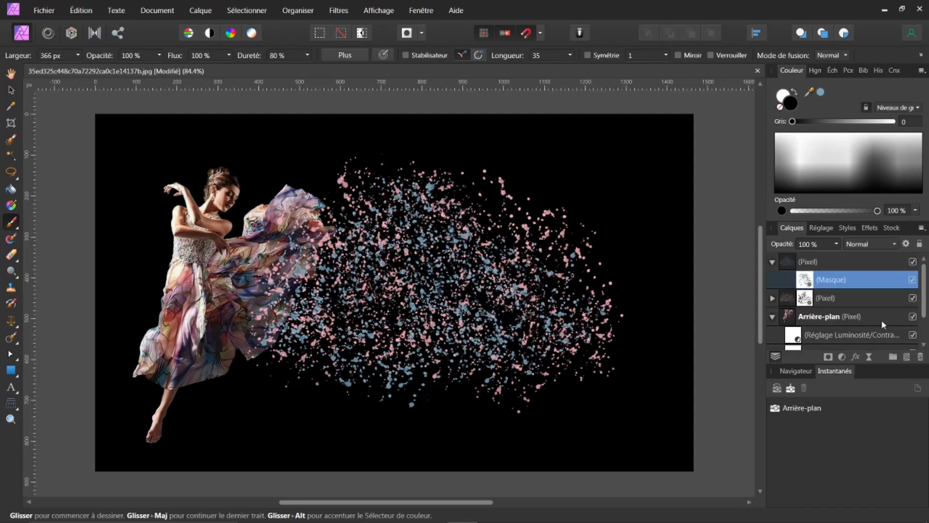
pyautogui.click(773, 262)
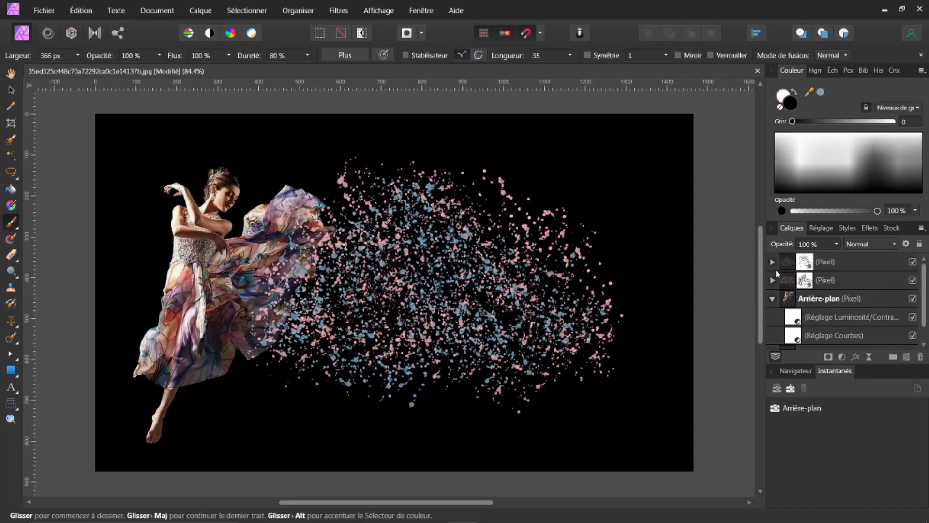
pyautogui.click(773, 298)
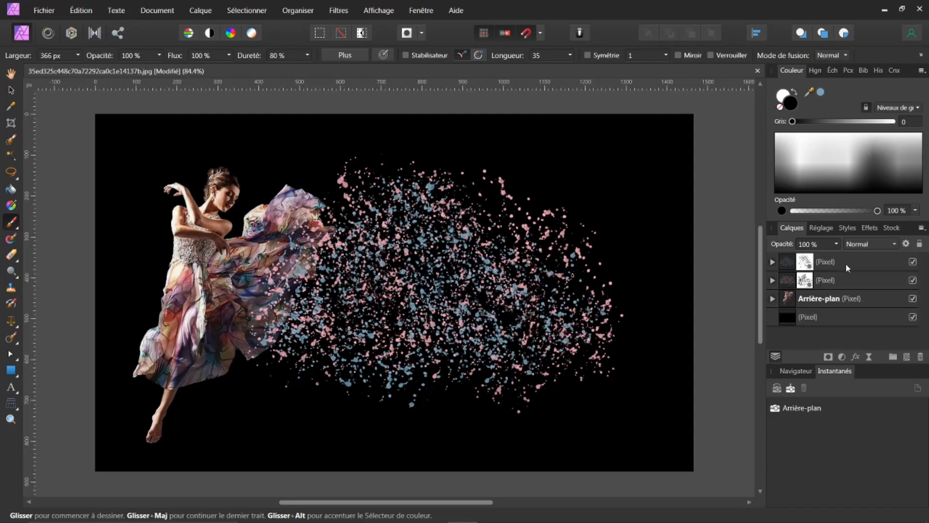
# Place the image 831942-feu-photo above the blue splatter layer, drawn out across the background beside the dancer
pyautogui.click(790, 264)
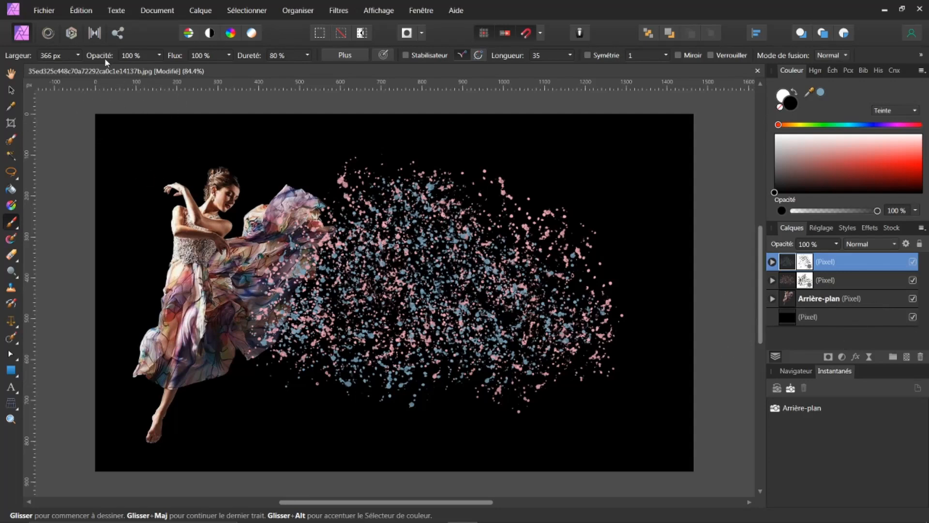
pyautogui.click(44, 10)
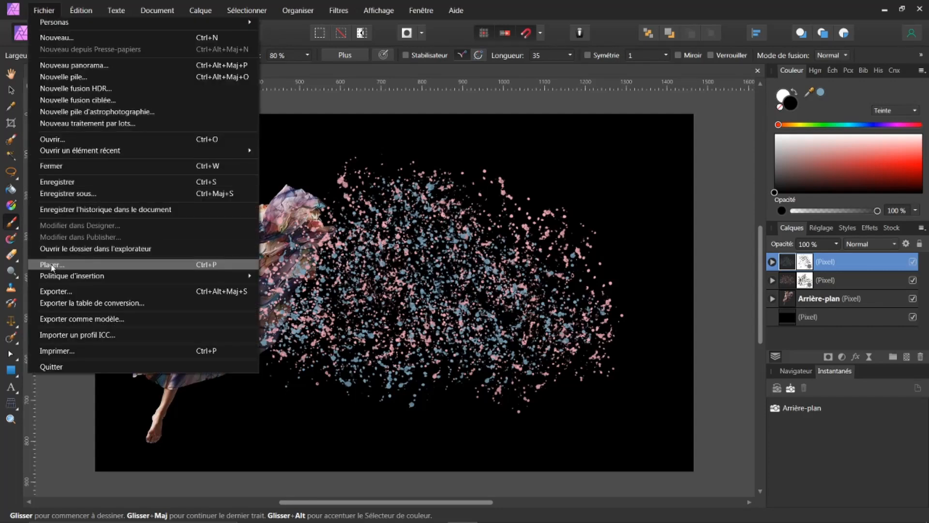
pyautogui.moveTo(66, 157)
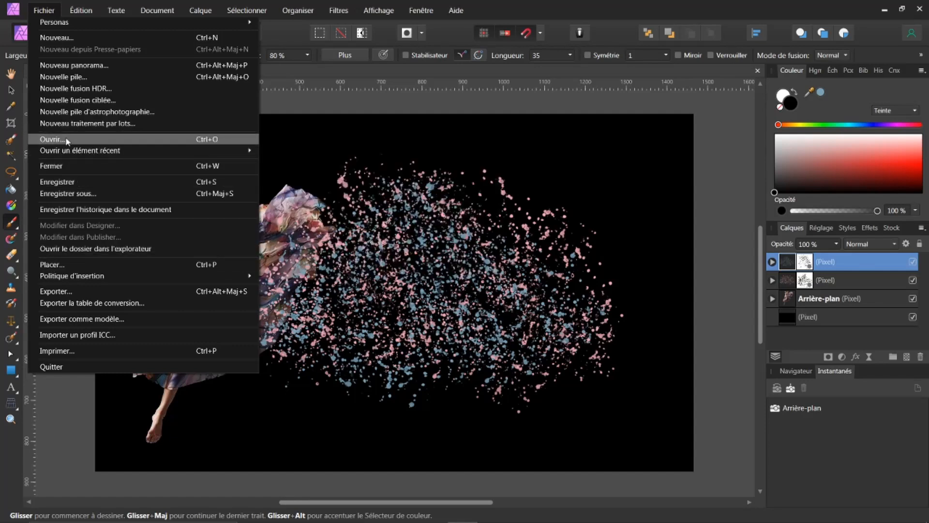
pyautogui.click(52, 266)
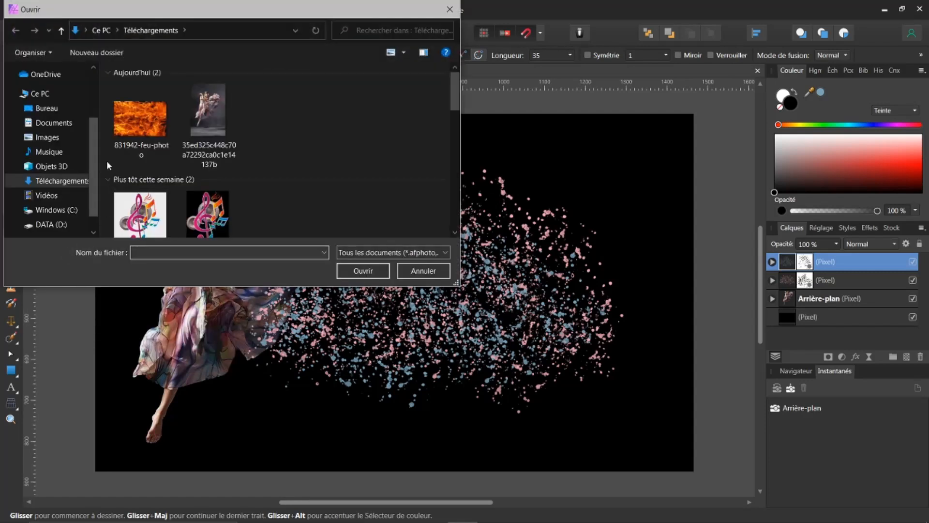
pyautogui.click(150, 104)
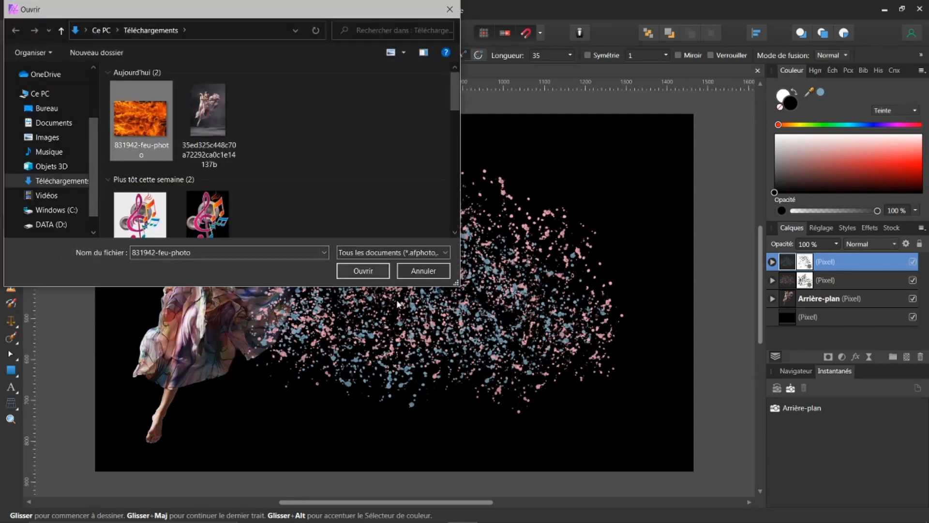
pyautogui.click(377, 274)
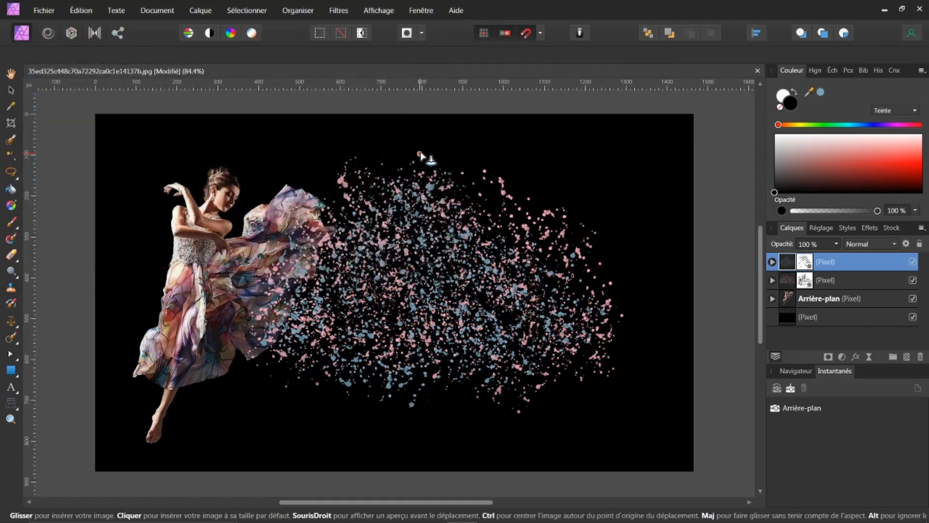
pyautogui.moveTo(244, 148); pyautogui.dragTo(667, 315)
pyautogui.scroll(2, 711, 275)
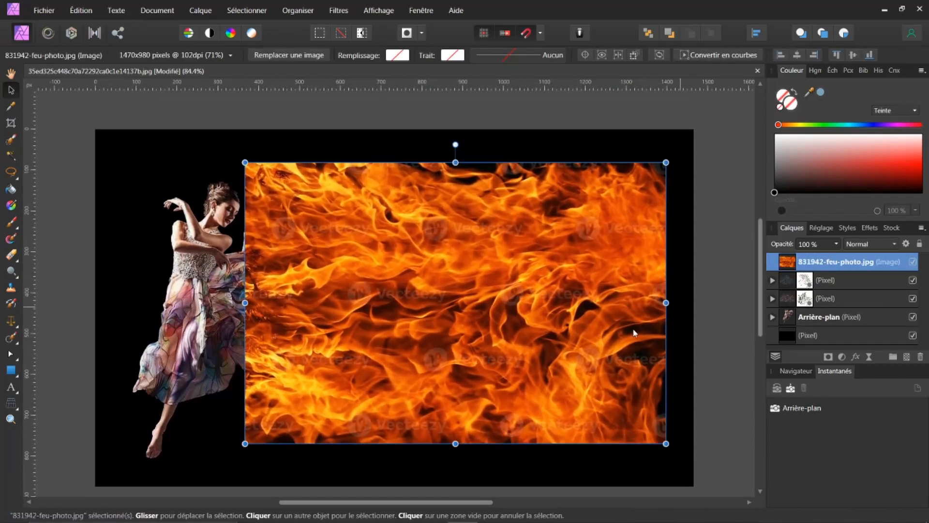
# Stretch the fire image to the right, top and bottom edges of the canvas and pull its left edge slightly inward
pyautogui.moveTo(666, 303); pyautogui.dragTo(695, 303)
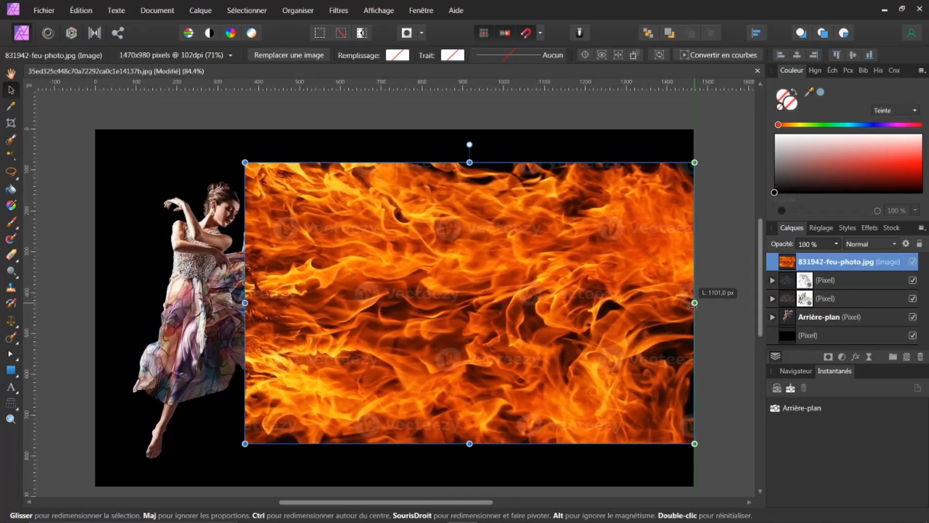
pyautogui.moveTo(470, 154); pyautogui.dragTo(469, 121)
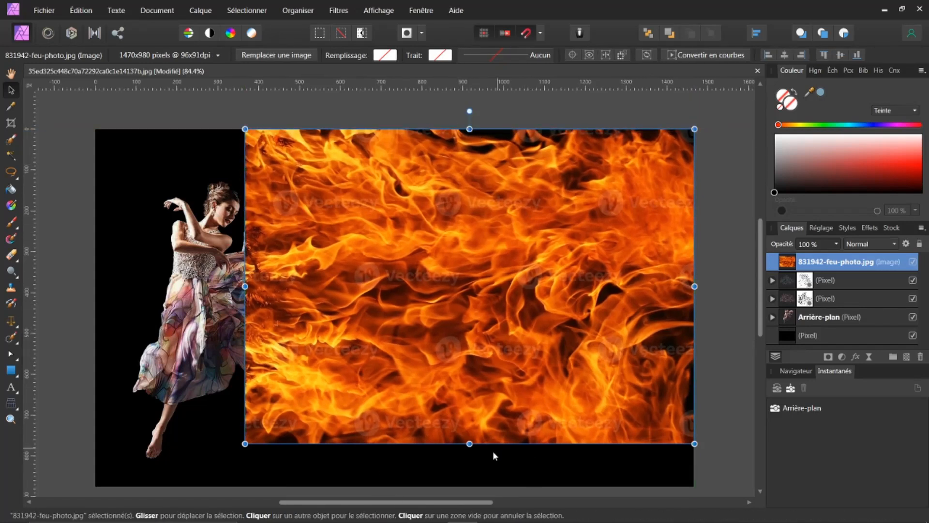
pyautogui.moveTo(470, 443); pyautogui.dragTo(466, 479)
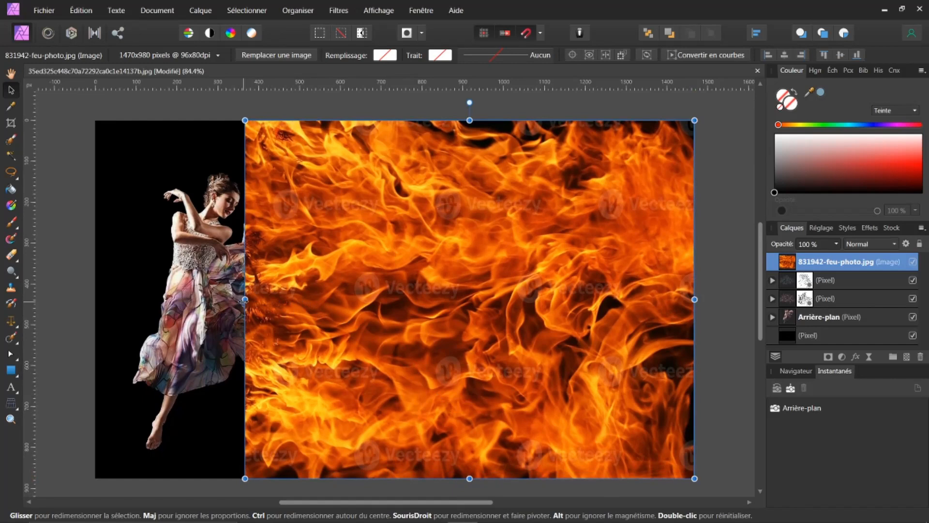
pyautogui.moveTo(245, 299)
pyautogui.mouseDown()
pyautogui.moveTo(303, 299)
pyautogui.moveTo(250, 299)
pyautogui.mouseUp()
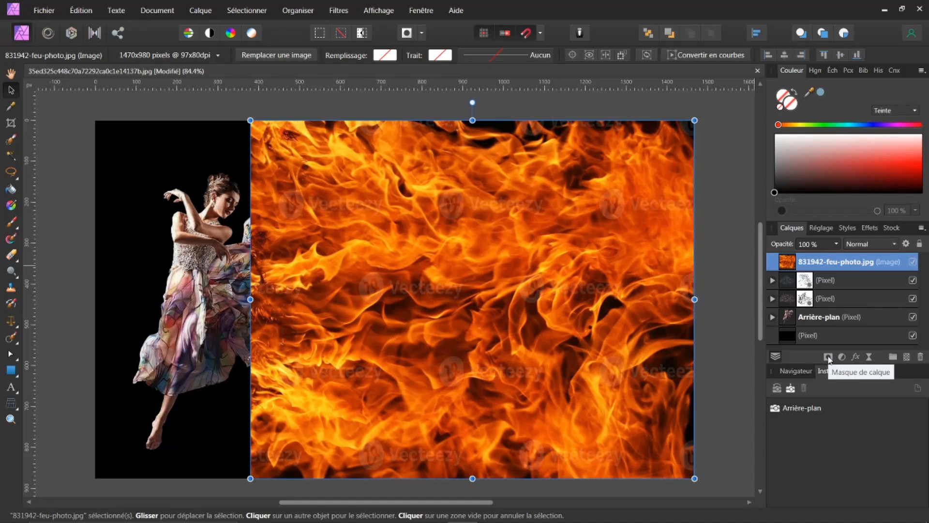
# Add a mask to the fire image layer and invert it to hide the whole image
pyautogui.click(827, 356)
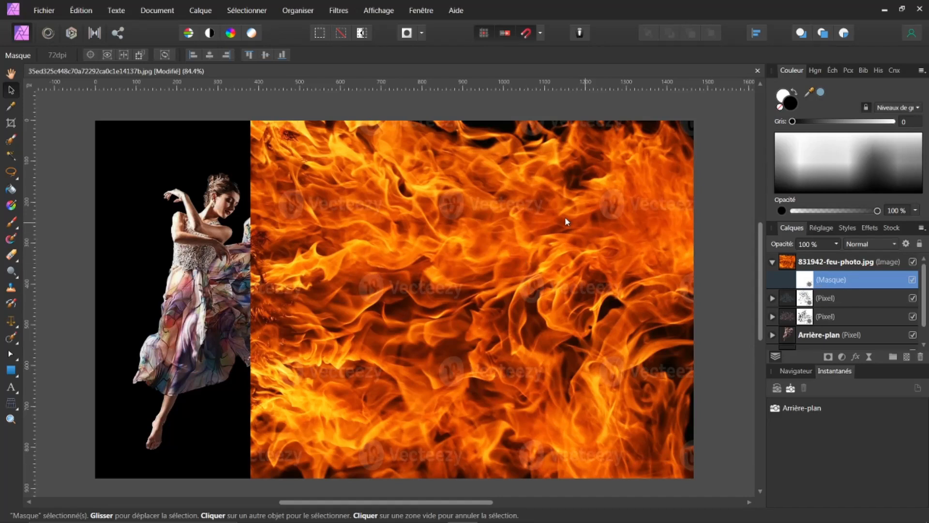
pyautogui.click(199, 11)
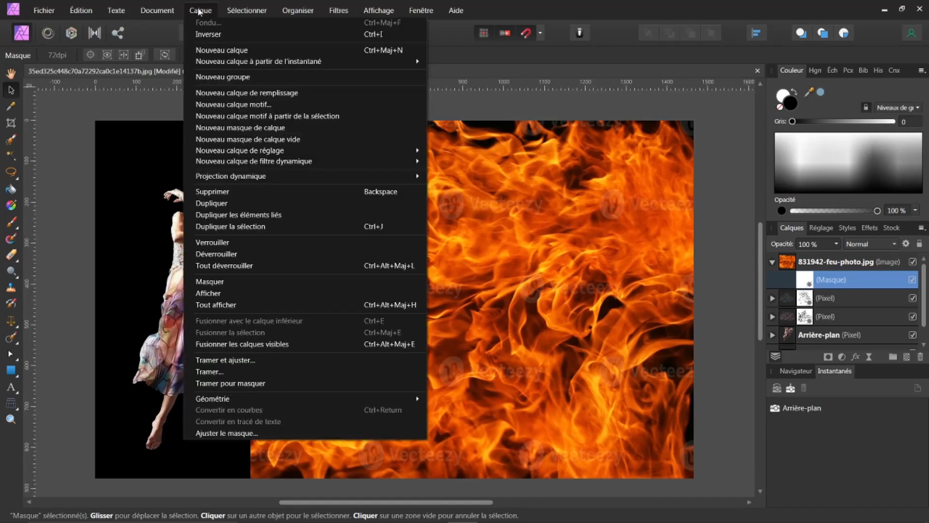
pyautogui.click(213, 34)
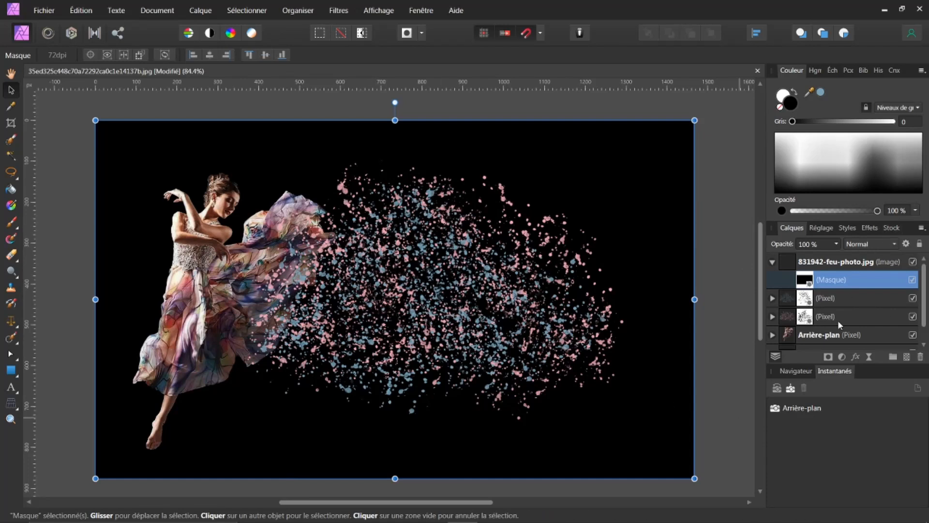
# Paint on the fire image's mask in white with the splatter brush to reveal fire-coloured splatters across the background
pyautogui.click(795, 93)
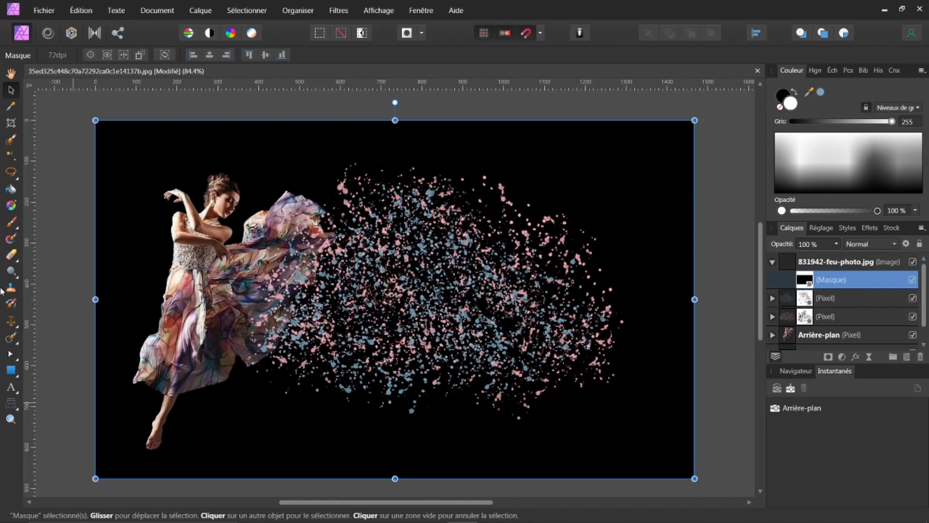
pyautogui.click(11, 224)
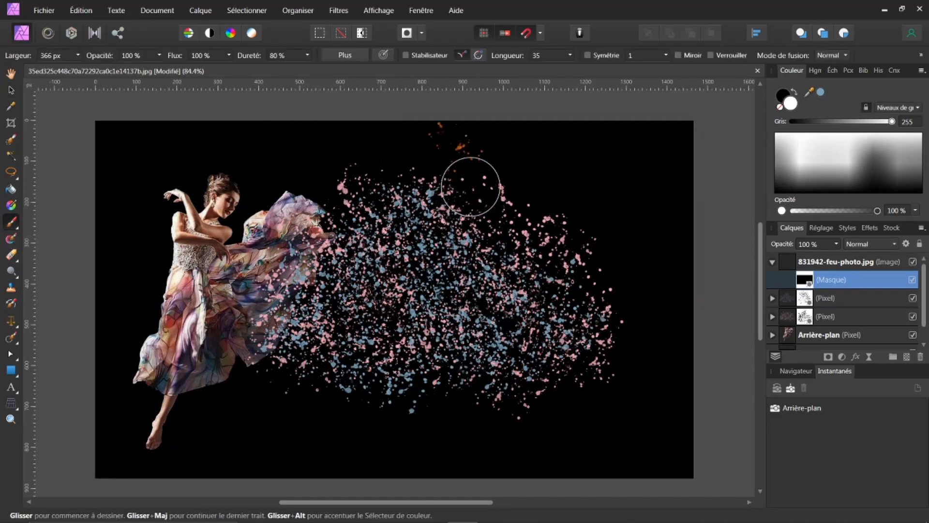
pyautogui.moveTo(535, 203)
pyautogui.mouseDown()
pyautogui.moveTo(567, 208)
pyautogui.moveTo(607, 235)
pyautogui.moveTo(562, 275)
pyautogui.moveTo(603, 308)
pyautogui.moveTo(603, 345)
pyautogui.moveTo(425, 314)
pyautogui.moveTo(359, 329)
pyautogui.moveTo(344, 316)
pyautogui.moveTo(282, 303)
pyautogui.moveTo(325, 251)
pyautogui.moveTo(420, 187)
pyautogui.moveTo(424, 228)
pyautogui.moveTo(371, 318)
pyautogui.moveTo(303, 387)
pyautogui.moveTo(345, 399)
pyautogui.moveTo(372, 432)
pyautogui.moveTo(409, 398)
pyautogui.moveTo(444, 407)
pyautogui.moveTo(508, 372)
pyautogui.moveTo(544, 379)
pyautogui.moveTo(584, 416)
pyautogui.moveTo(508, 415)
pyautogui.mouseUp()
pyautogui.moveTo(581, 334)
pyautogui.mouseDown()
pyautogui.moveTo(613, 326)
pyautogui.moveTo(629, 352)
pyautogui.moveTo(675, 358)
pyautogui.mouseUp()
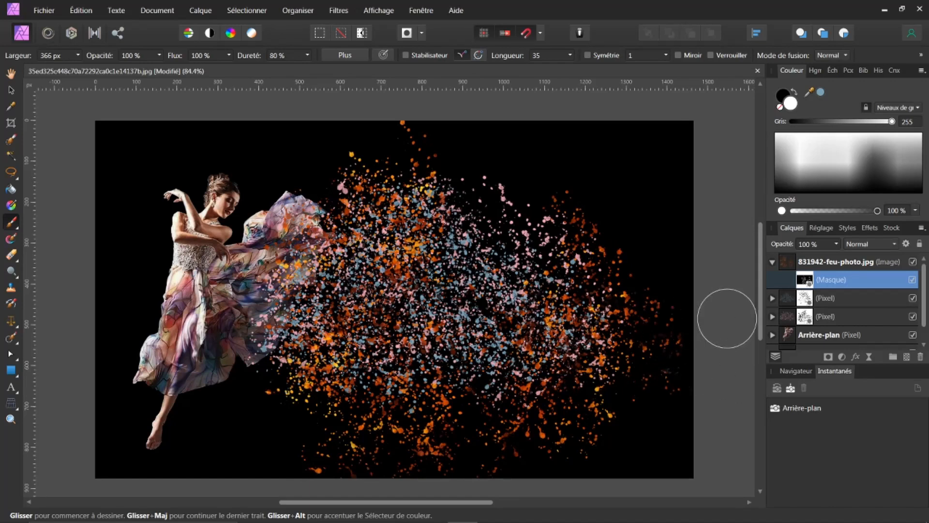
pyautogui.click(772, 262)
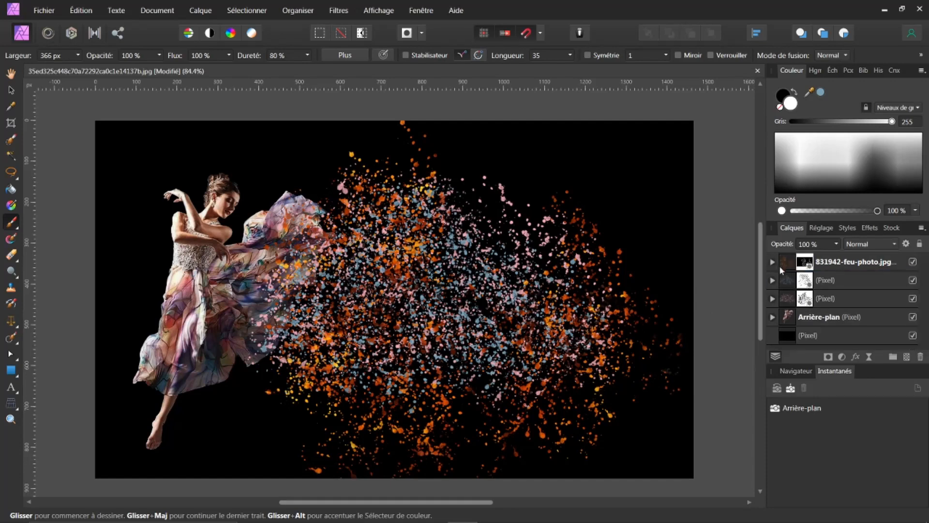
# Add a mask to the Arrière-plan layer and paint on it in black to break up the flowing part of the dress, then select the fire layer
pyautogui.click(790, 319)
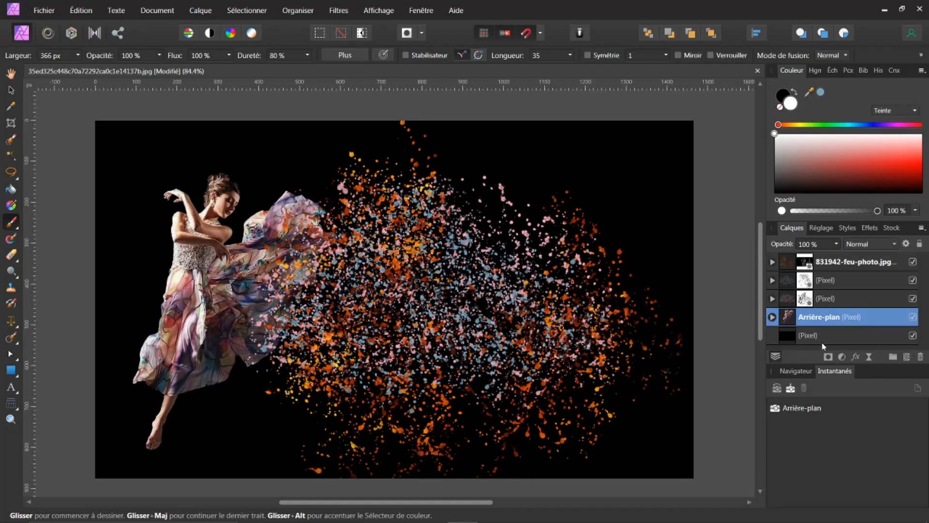
pyautogui.click(828, 357)
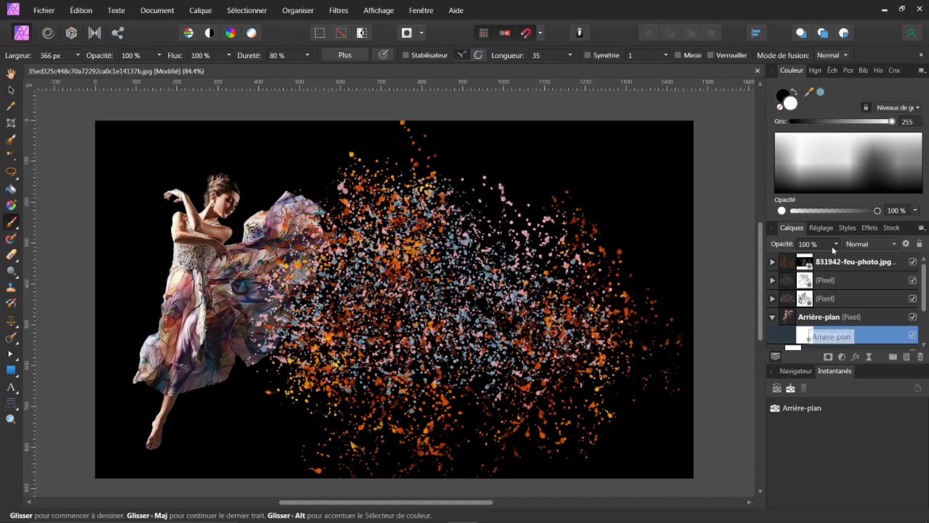
pyautogui.click(795, 92)
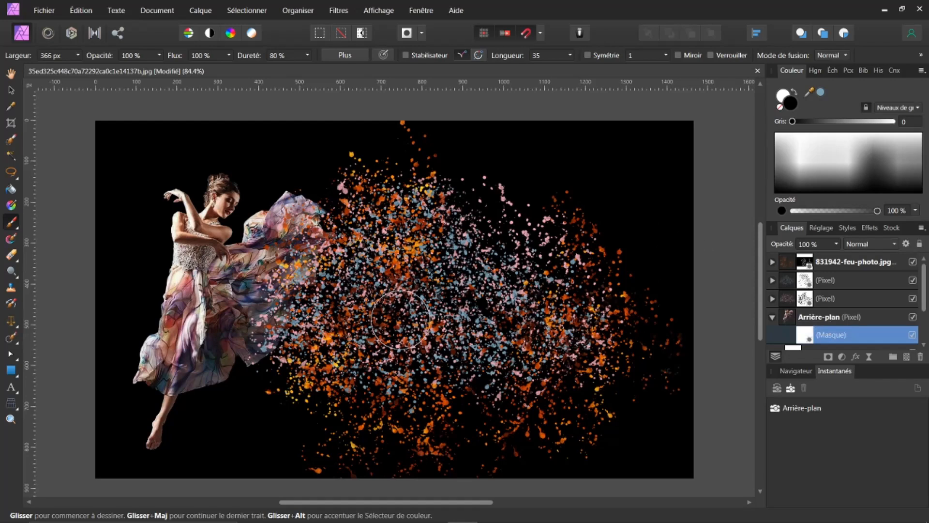
pyautogui.moveTo(291, 310)
pyautogui.mouseDown()
pyautogui.moveTo(262, 319)
pyautogui.moveTo(228, 383)
pyautogui.moveTo(240, 359)
pyautogui.moveTo(269, 353)
pyautogui.moveTo(315, 315)
pyautogui.moveTo(336, 264)
pyautogui.moveTo(312, 228)
pyautogui.moveTo(312, 197)
pyautogui.moveTo(299, 218)
pyautogui.moveTo(296, 182)
pyautogui.moveTo(308, 217)
pyautogui.moveTo(290, 292)
pyautogui.moveTo(297, 314)
pyautogui.moveTo(269, 315)
pyautogui.moveTo(261, 340)
pyautogui.moveTo(272, 306)
pyautogui.moveTo(259, 297)
pyautogui.moveTo(257, 331)
pyautogui.moveTo(237, 371)
pyautogui.moveTo(281, 258)
pyautogui.moveTo(273, 232)
pyautogui.moveTo(297, 200)
pyautogui.moveTo(305, 214)
pyautogui.moveTo(340, 202)
pyautogui.mouseUp()
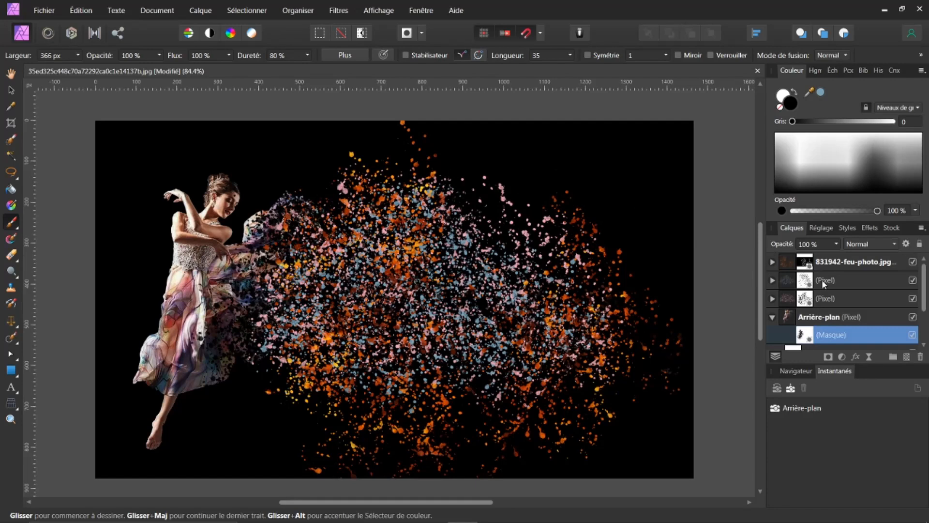
pyautogui.click(772, 318)
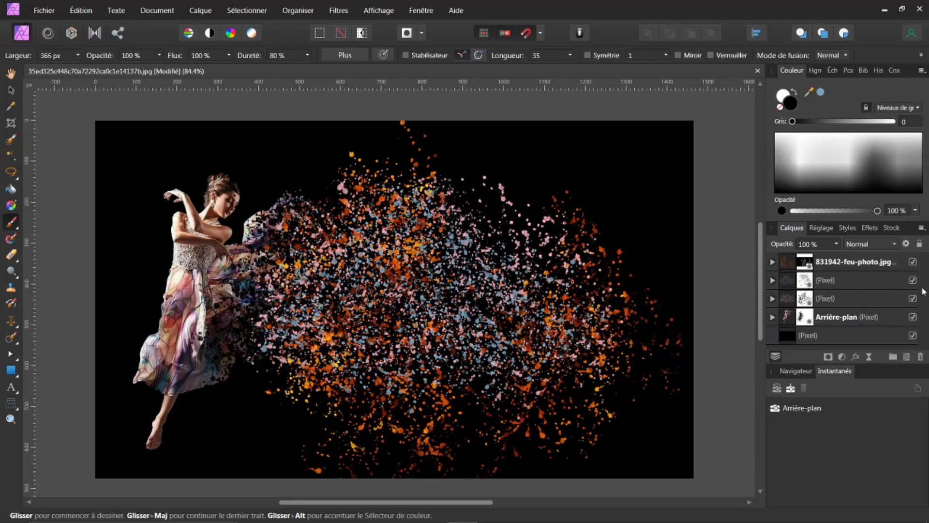
pyautogui.click(788, 262)
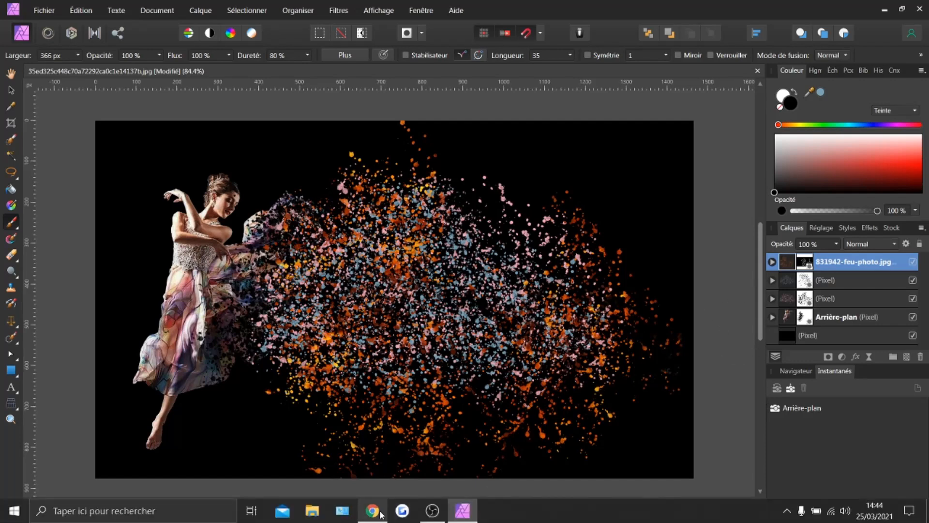
# Switch to Chrome to view the YouTube channel's list of uploaded videos
pyautogui.click(372, 510)
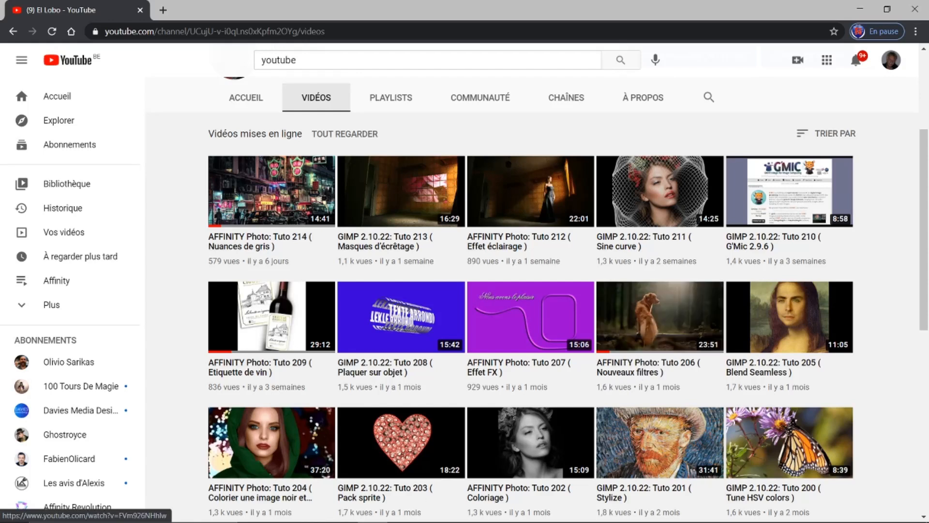
pyautogui.moveTo(317, 520)
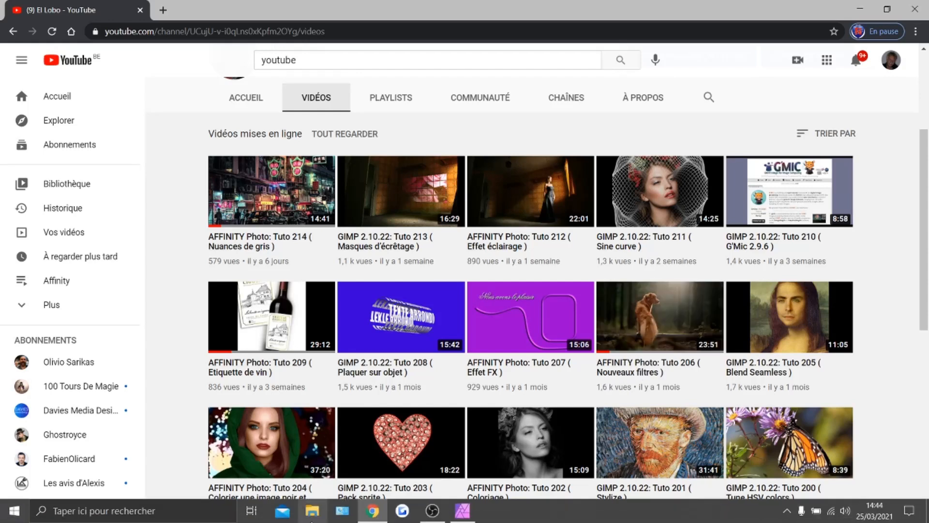
# Switch to Affinity Photo, show the Contenus studio panel and choose the Fog Overlays by Paper Farms asset set
pyautogui.click(455, 512)
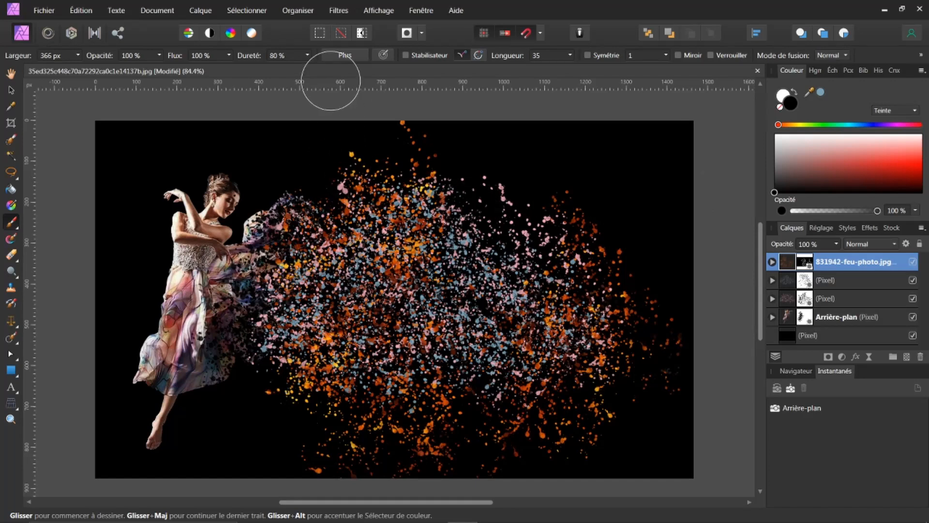
pyautogui.click(378, 11)
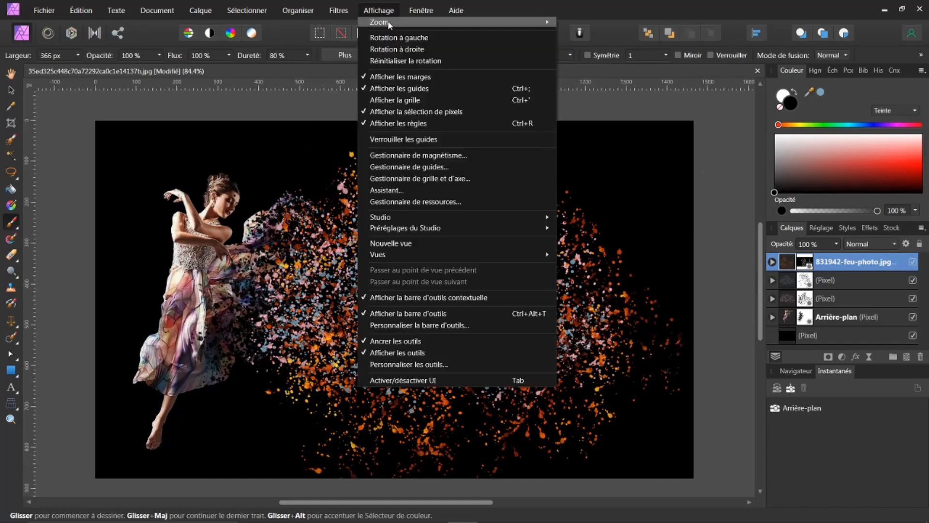
pyautogui.moveTo(448, 213)
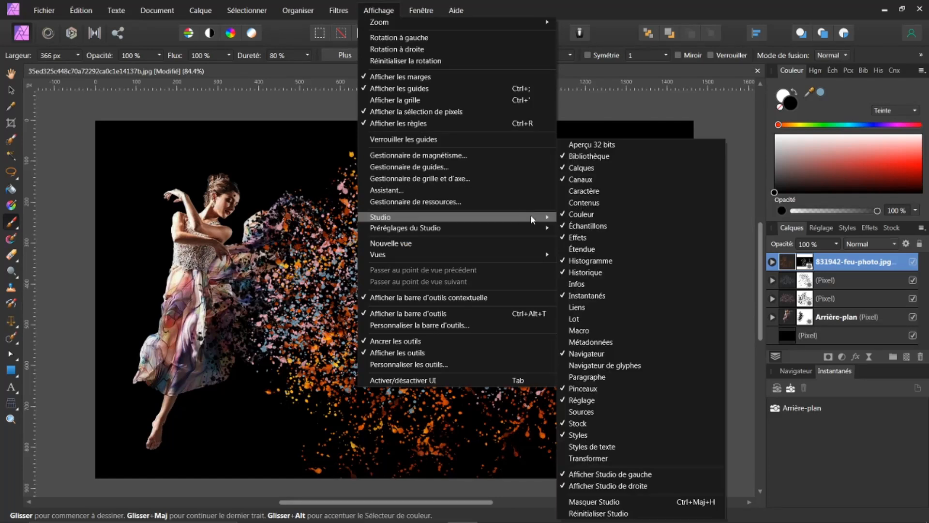
pyautogui.click(581, 203)
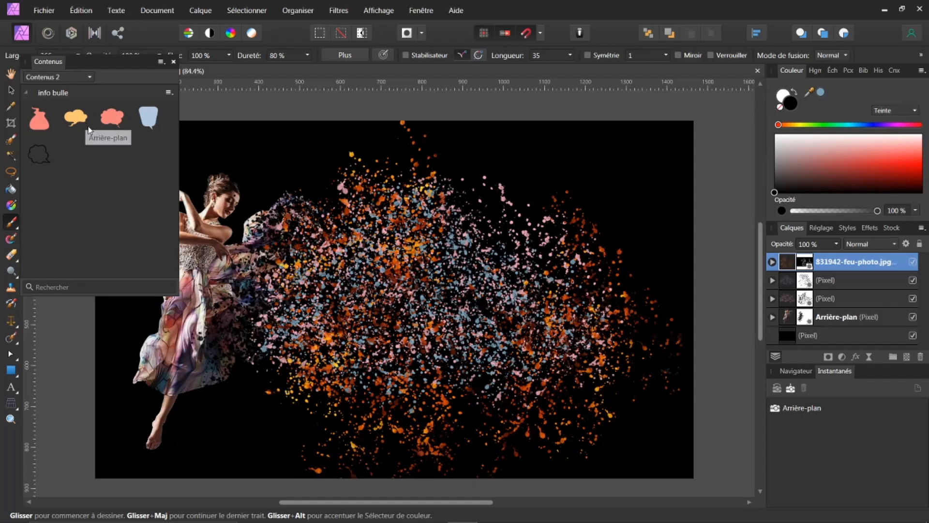
pyautogui.click(90, 77)
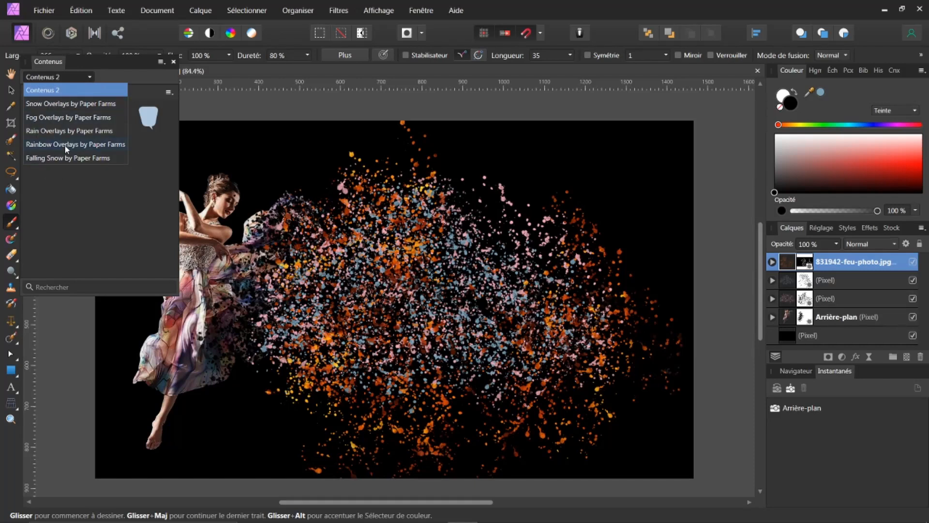
pyautogui.click(42, 117)
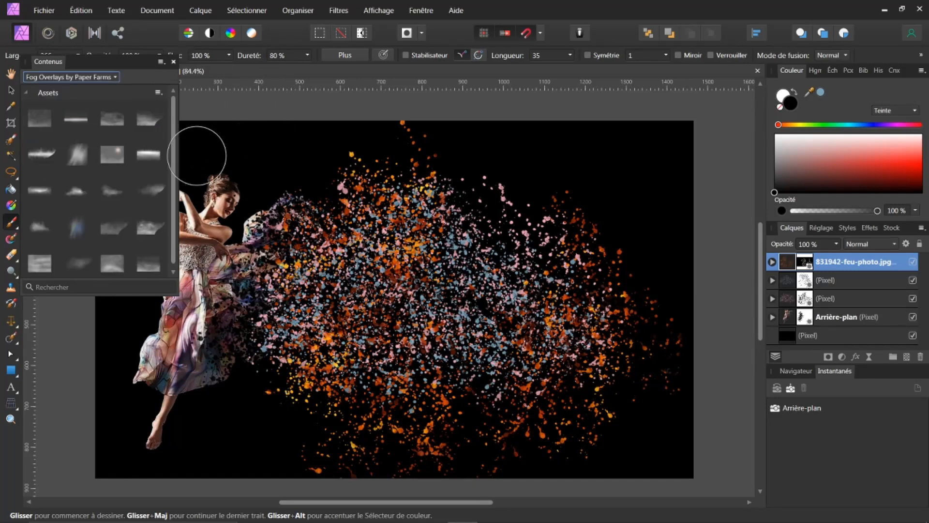
# Place the billowing_fog.png overlay in the document and resize it so its edges match the canvas
pyautogui.click(39, 119)
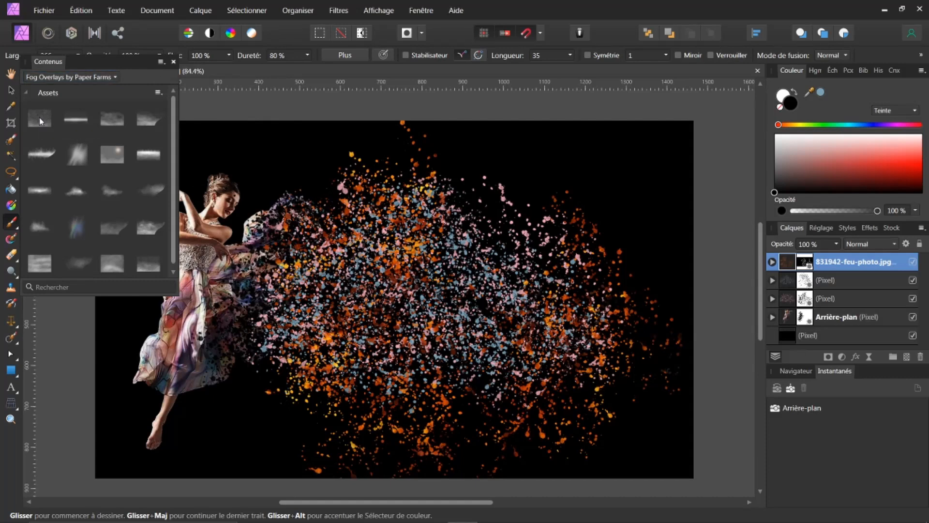
pyautogui.moveTo(39, 117); pyautogui.dragTo(379, 234)
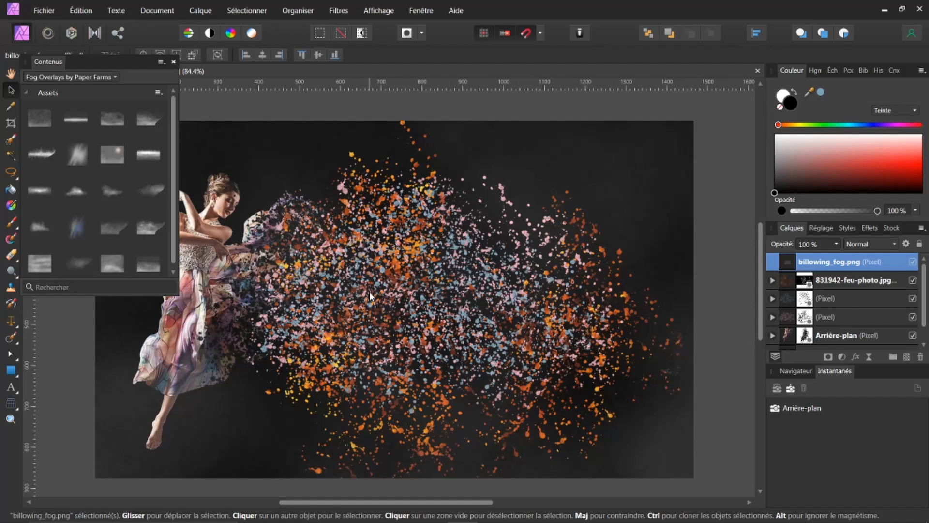
pyautogui.scroll(-5, 370, 296)
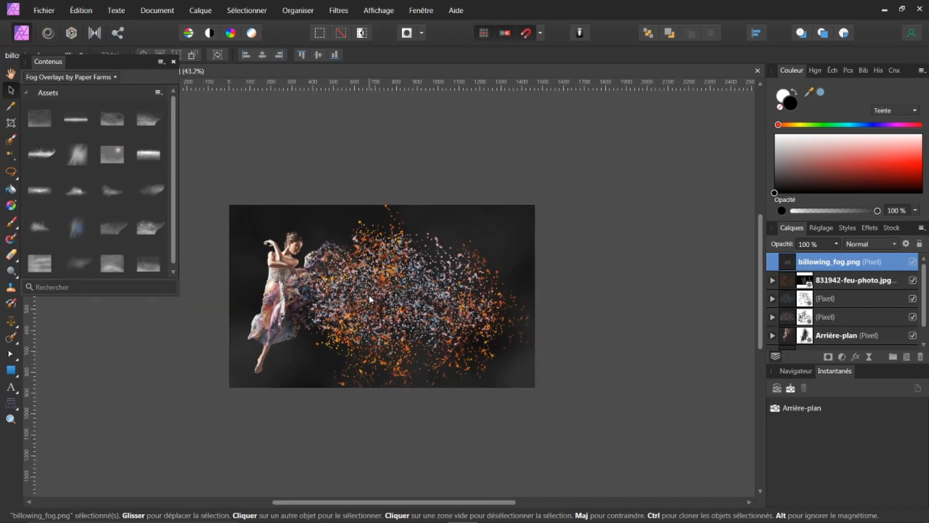
pyautogui.scroll(-3, 369, 301)
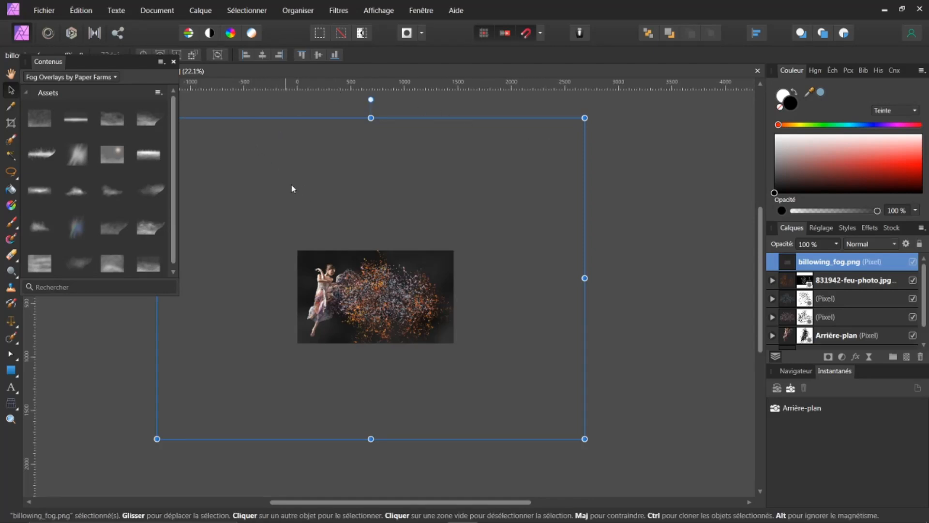
pyautogui.moveTo(292, 185); pyautogui.dragTo(334, 187)
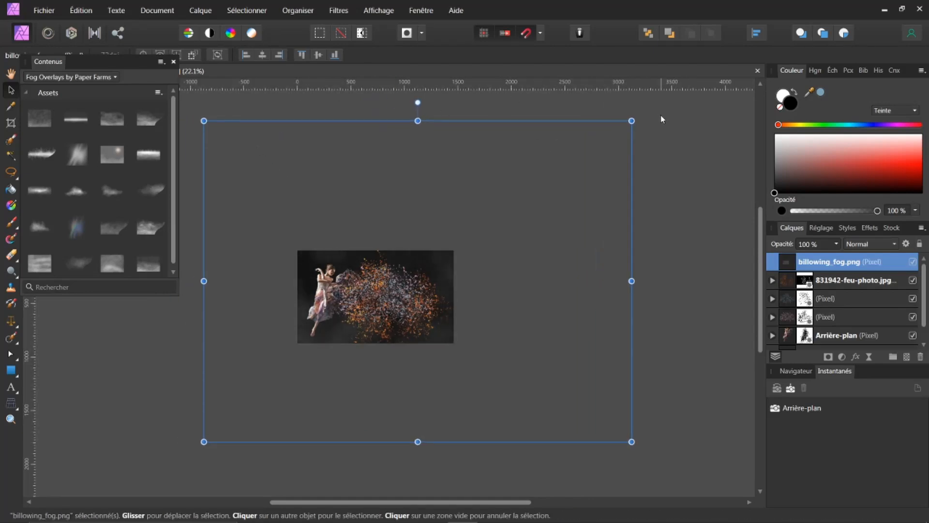
pyautogui.moveTo(634, 118); pyautogui.dragTo(464, 257)
pyautogui.moveTo(413, 285); pyautogui.dragTo(410, 281)
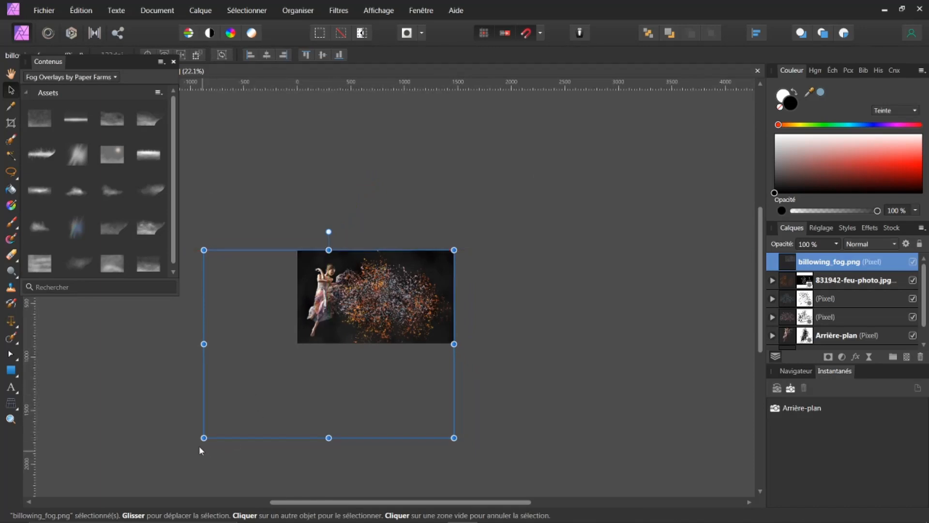
pyautogui.moveTo(204, 437); pyautogui.dragTo(325, 338)
pyautogui.moveTo(329, 297); pyautogui.dragTo(297, 291)
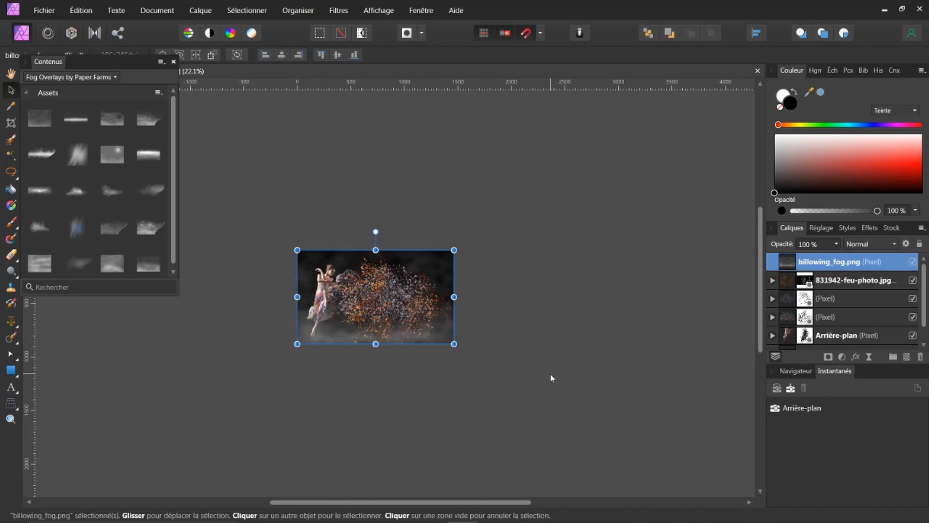
pyautogui.hotkey('ctrl', '0')
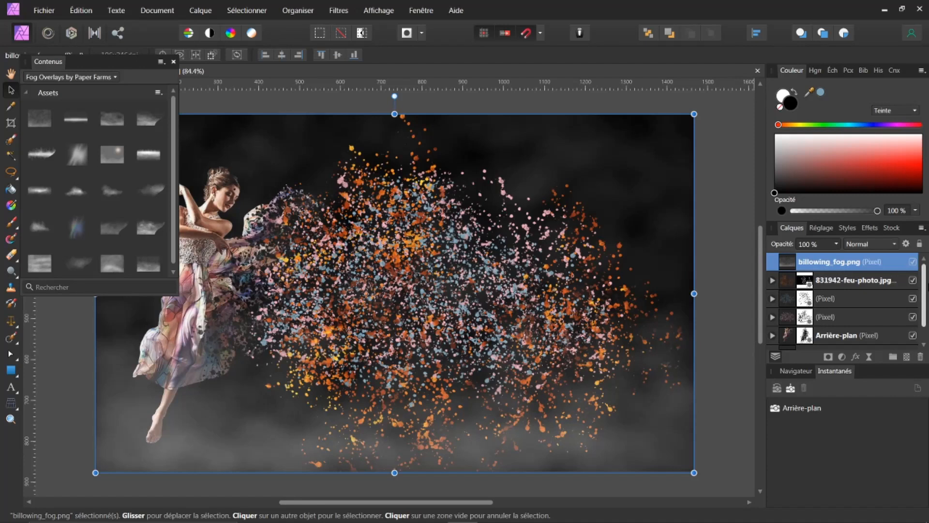
# Move the billowing_fog.png layer down the stack to sit between the Arrière-plan layer and the black pixel layer
pyautogui.scroll(-1, 924, 285)
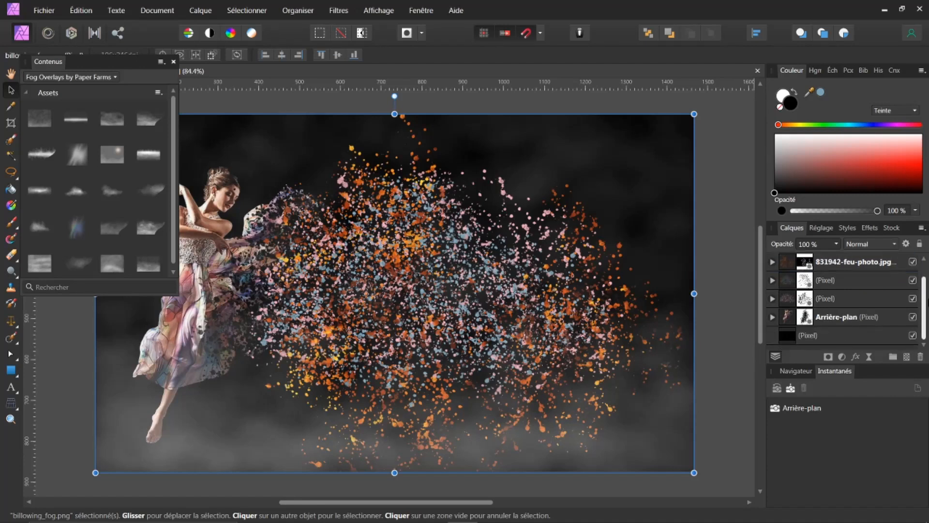
pyautogui.scroll(1, 923, 291)
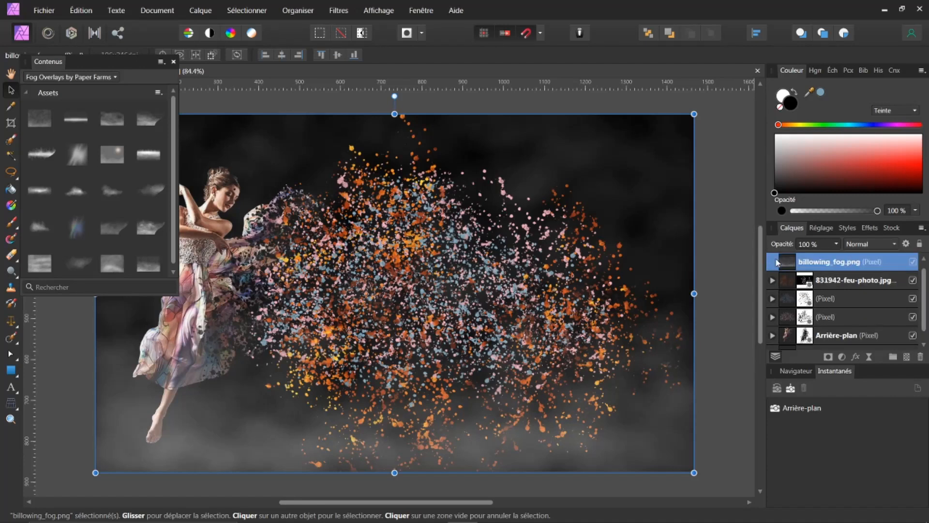
pyautogui.moveTo(789, 264); pyautogui.dragTo(792, 335)
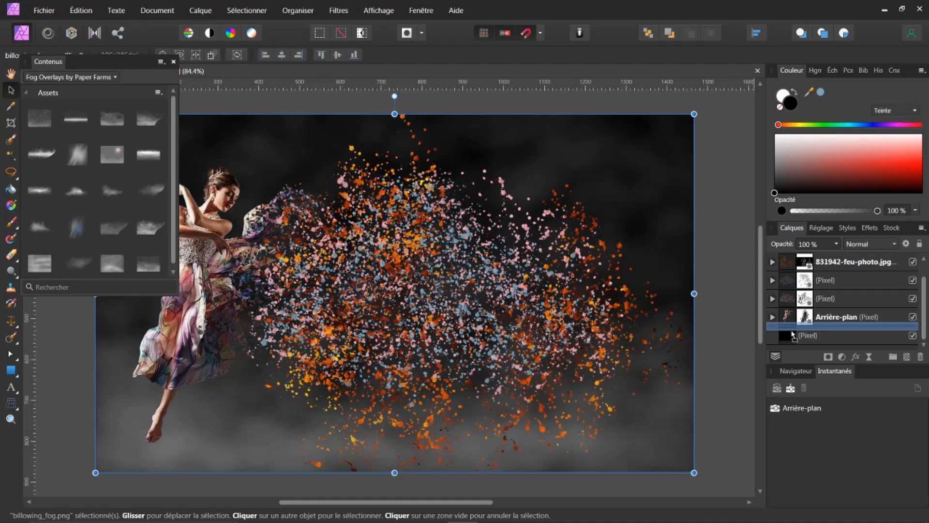
pyautogui.moveTo(794, 335); pyautogui.dragTo(803, 316)
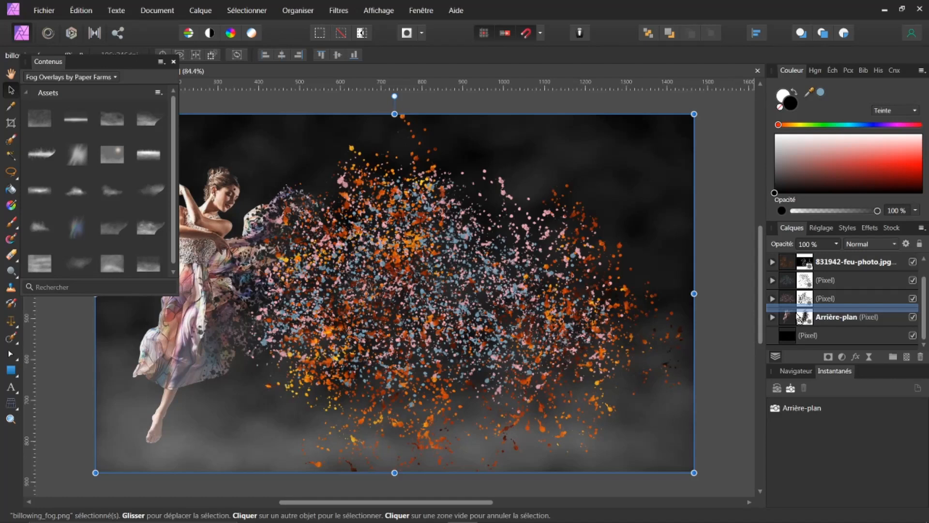
pyautogui.moveTo(799, 317); pyautogui.dragTo(795, 326)
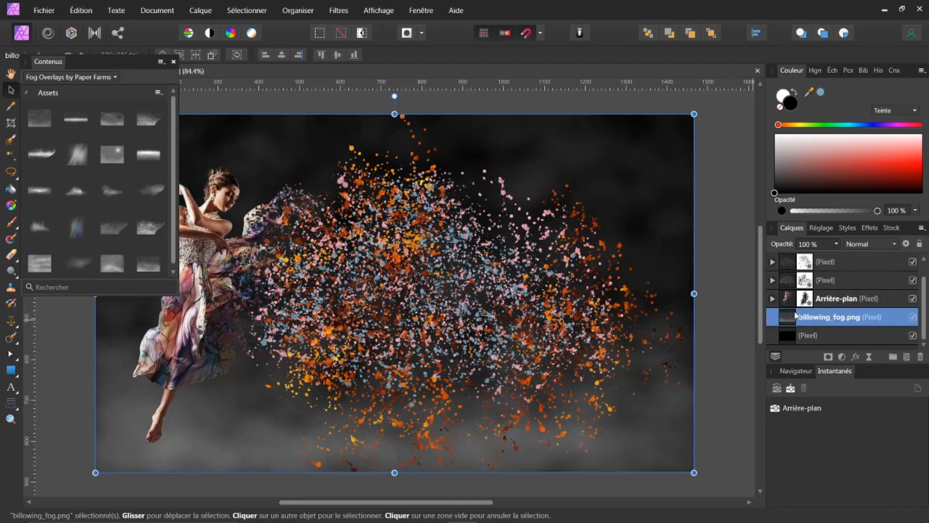
pyautogui.moveTo(795, 316); pyautogui.dragTo(779, 334)
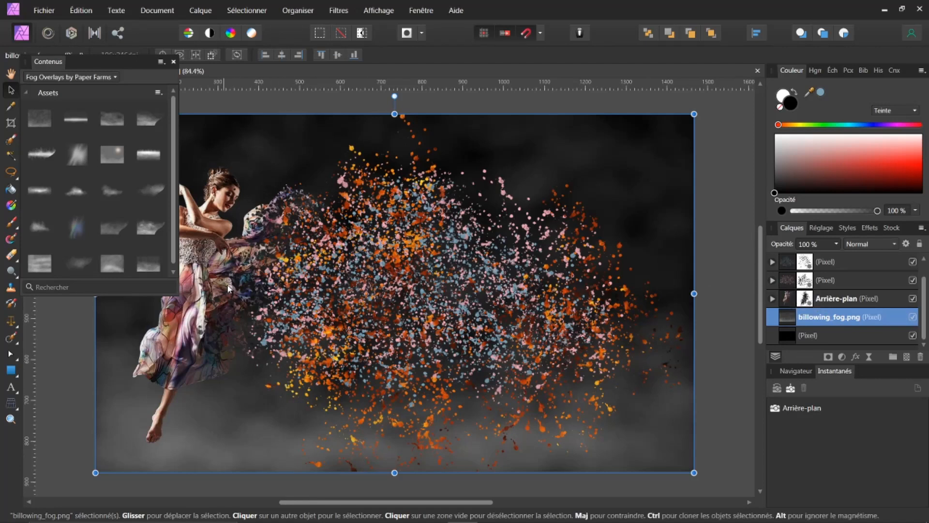
pyautogui.scroll(1, 926, 273)
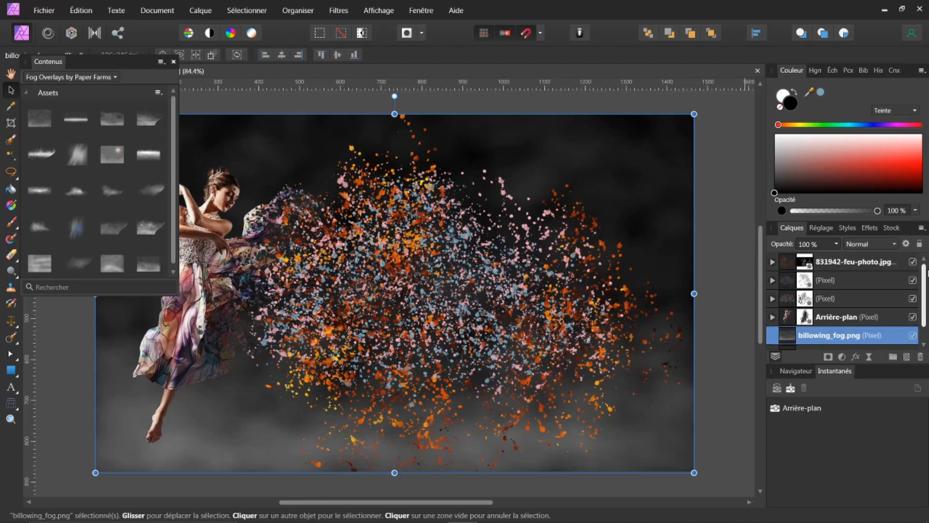
# Place subtle_rainbow_beam.png from Rainbow Overlays by Paper Farms above the fire image layer and close the Contenus panel
pyautogui.click(789, 265)
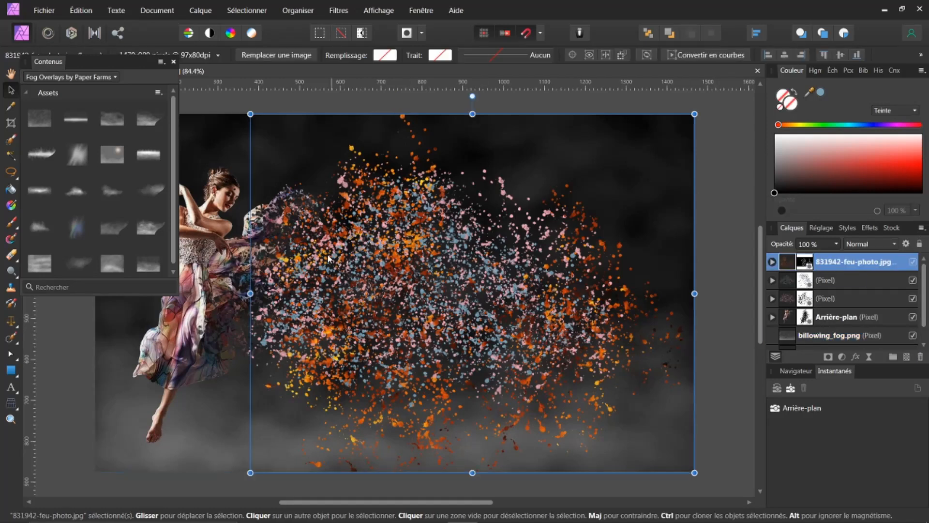
pyautogui.click(116, 77)
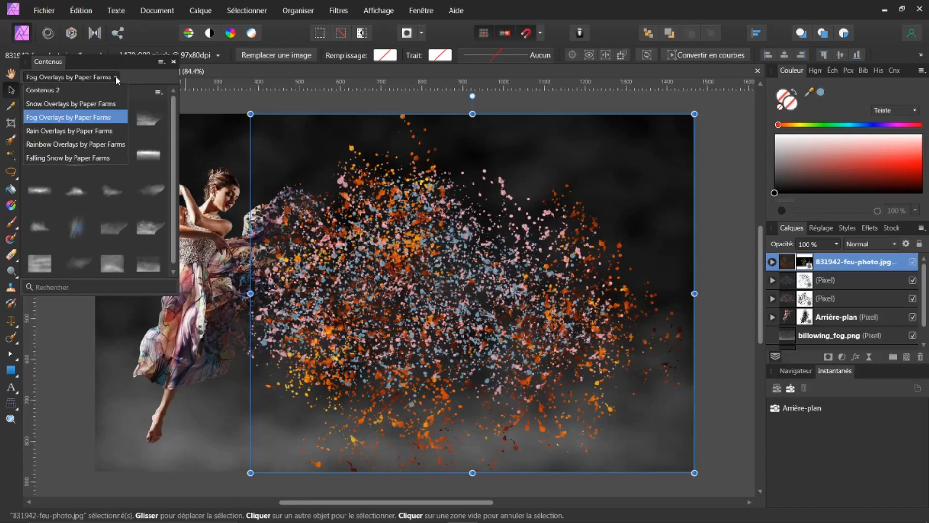
pyautogui.click(53, 144)
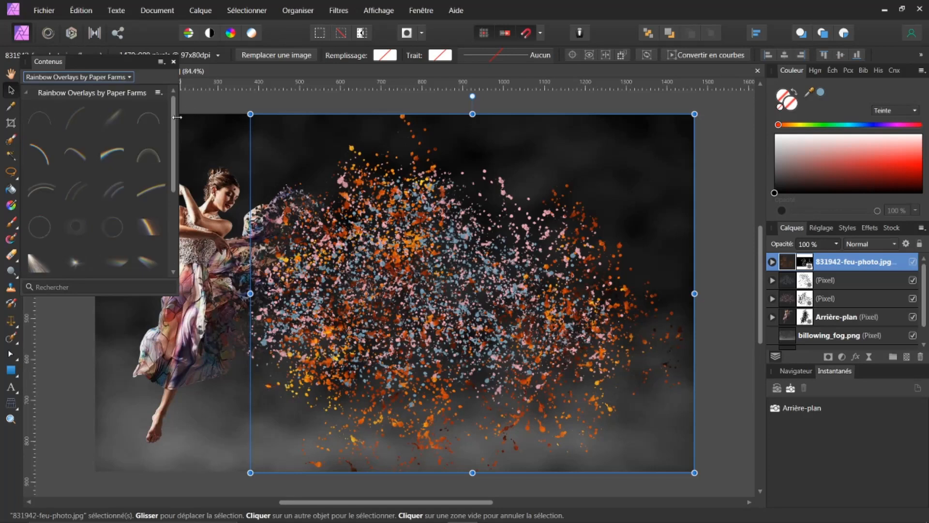
pyautogui.scroll(-3, 175, 191)
pyautogui.scroll(-1, 175, 191)
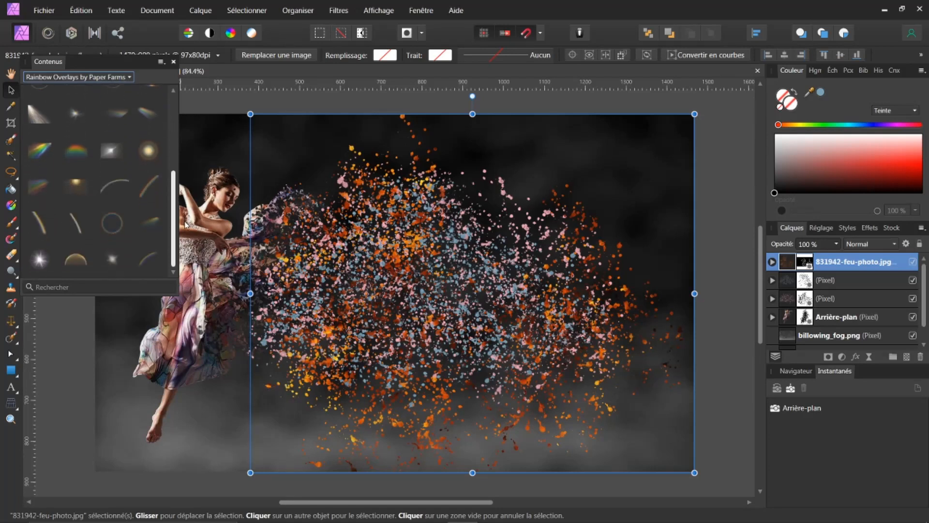
pyautogui.moveTo(148, 219); pyautogui.dragTo(425, 275)
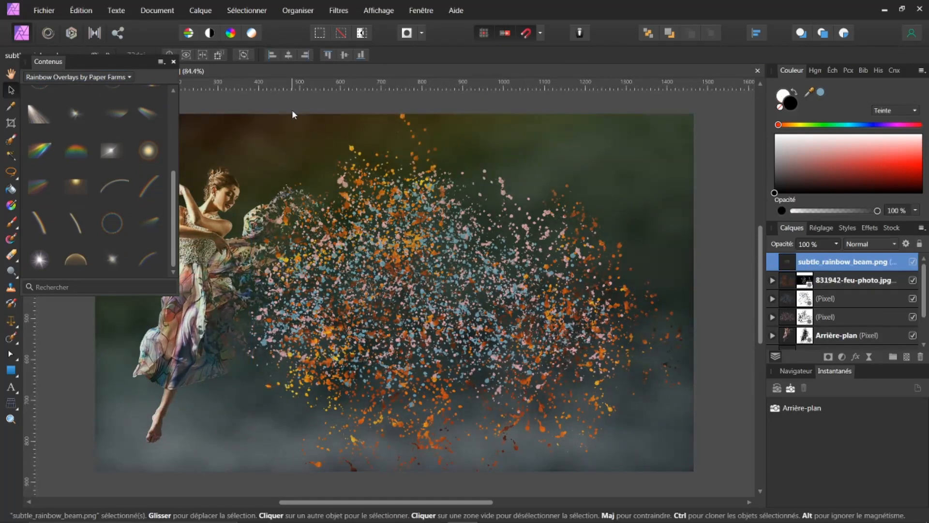
pyautogui.click(174, 62)
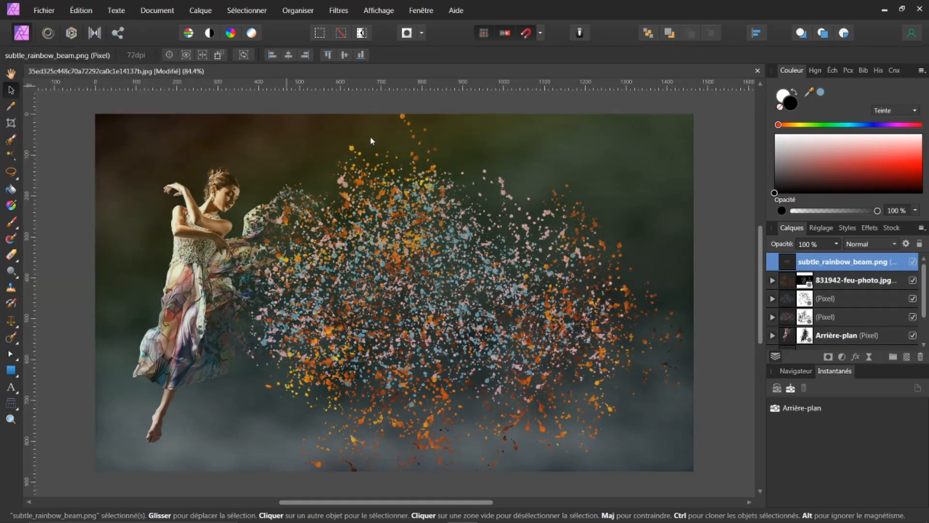
# Resize the subtle_rainbow_beam.png overlay to fit the canvas edges and leave the Move tool
pyautogui.scroll(-6, 455, 227)
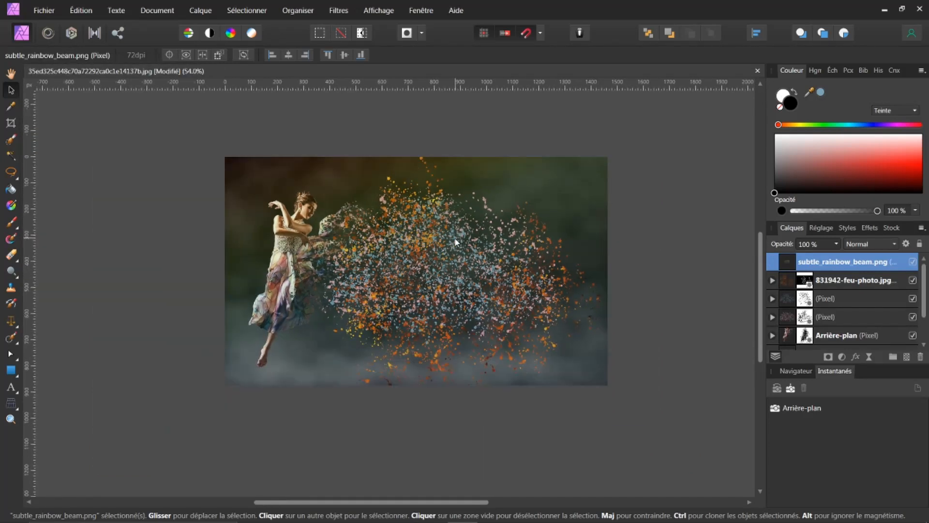
pyautogui.scroll(-3, 451, 246)
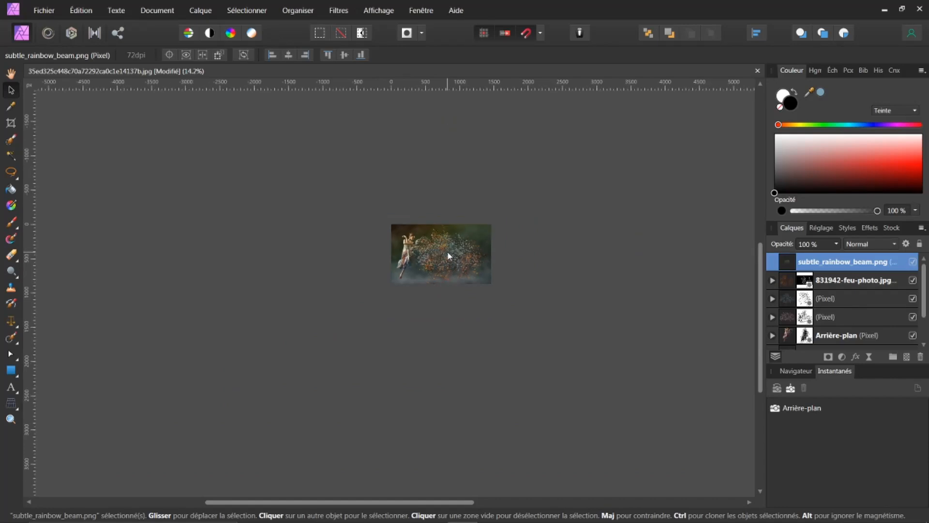
pyautogui.moveTo(601, 162); pyautogui.dragTo(490, 226)
pyautogui.moveTo(460, 258); pyautogui.dragTo(461, 255)
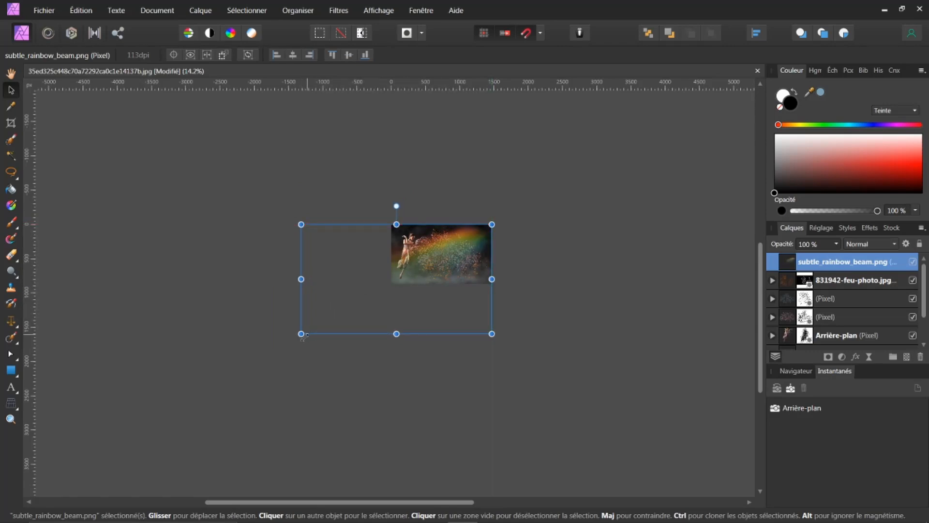
pyautogui.moveTo(300, 334); pyautogui.dragTo(393, 293)
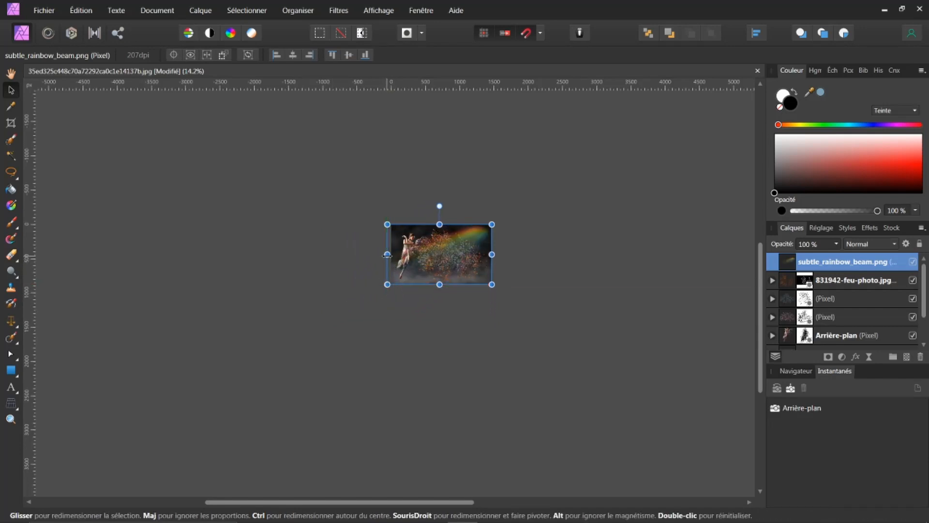
pyautogui.moveTo(387, 255); pyautogui.dragTo(391, 254)
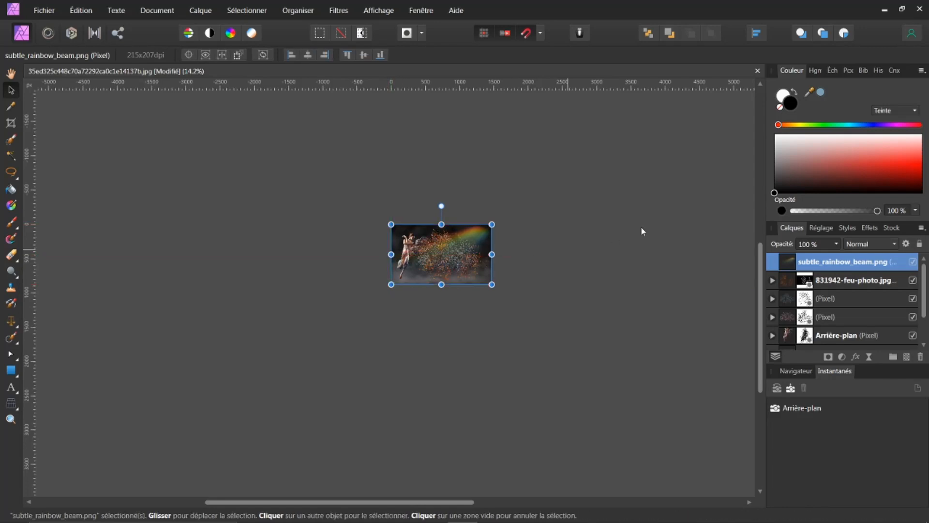
pyautogui.hotkey('ctrl', '0')
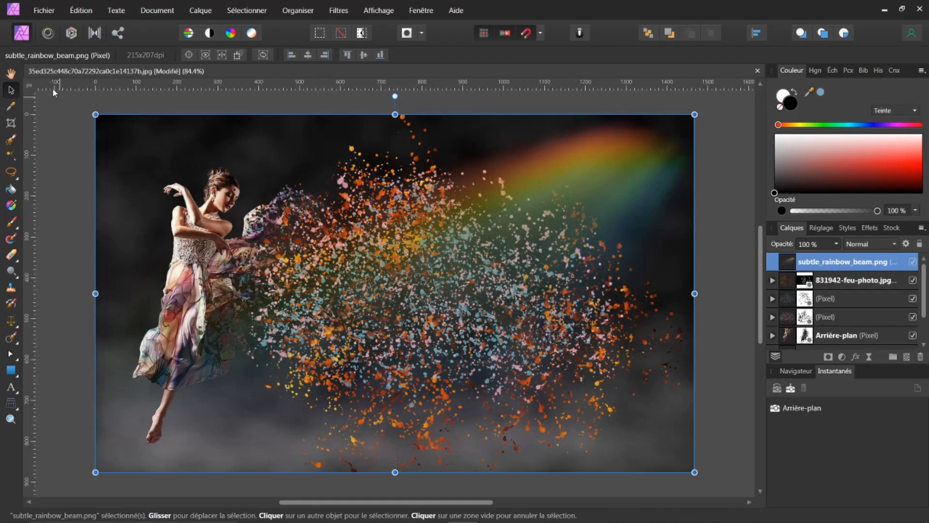
pyautogui.click(11, 72)
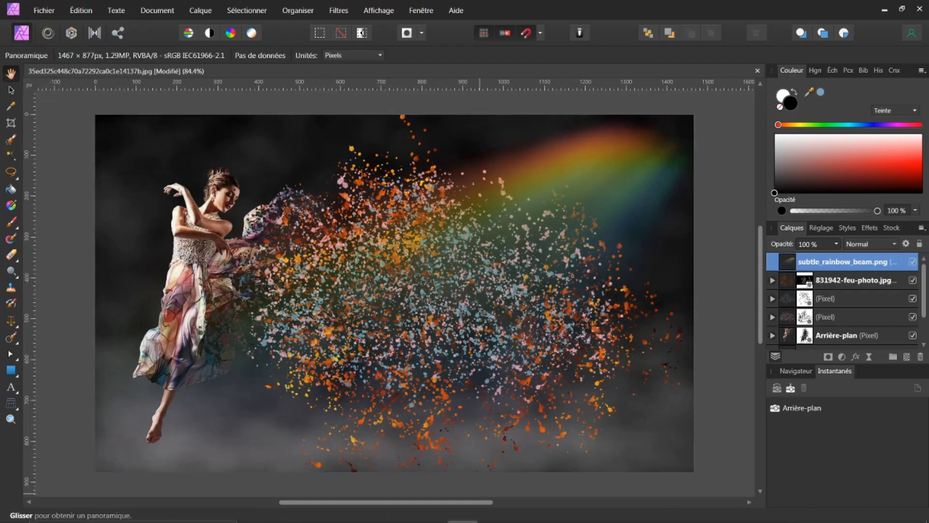
pyautogui.rightClick(582, 205)
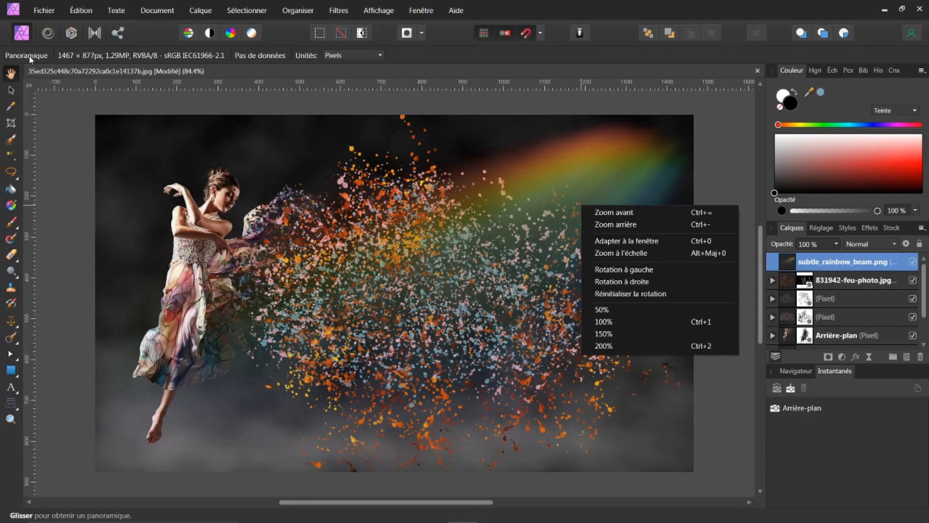
pyautogui.click(11, 89)
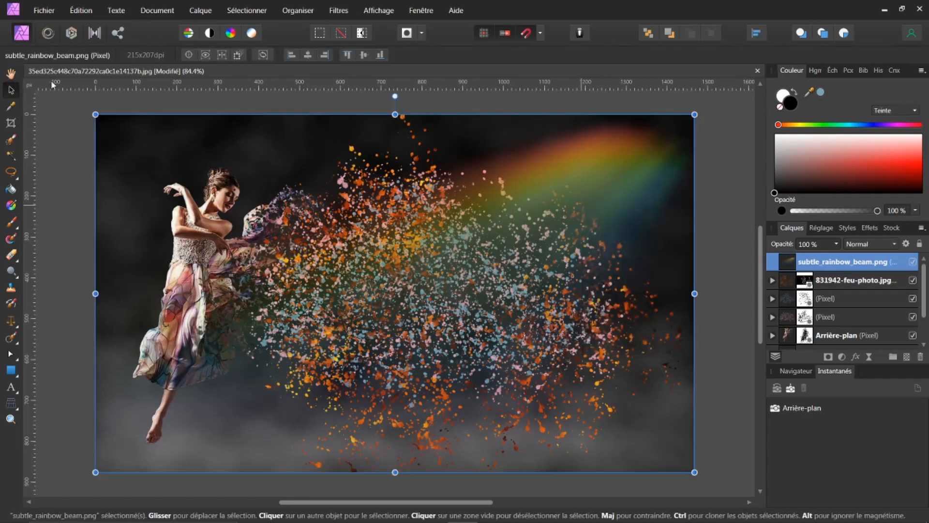
pyautogui.rightClick(468, 166)
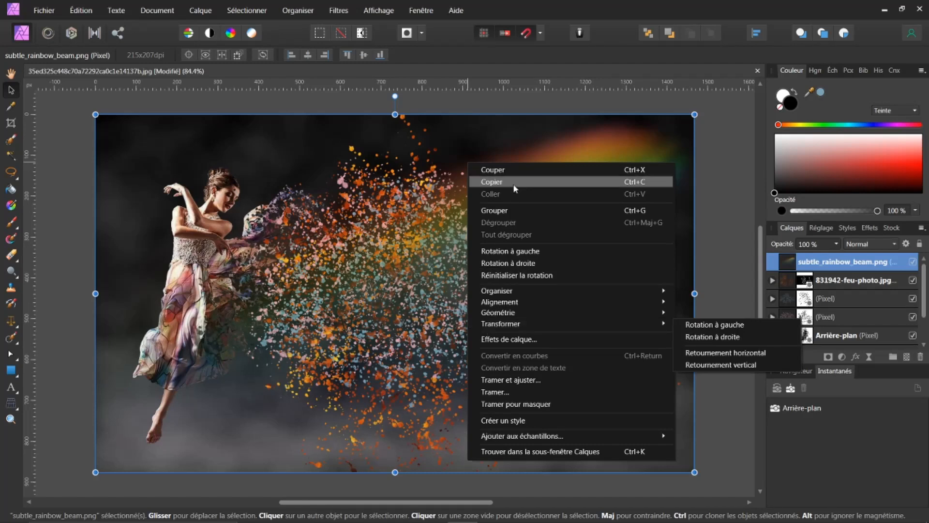
pyautogui.click(492, 100)
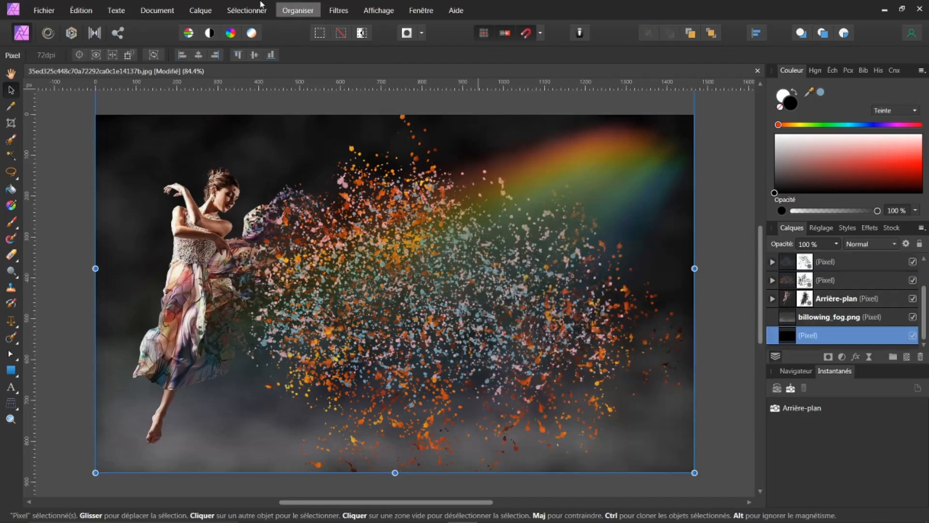
pyautogui.click(158, 11)
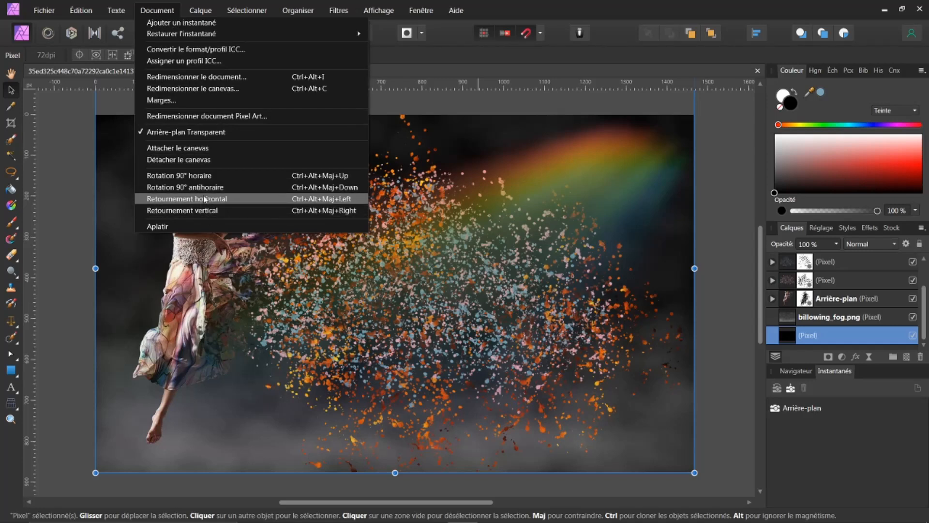
pyautogui.moveTo(304, 11)
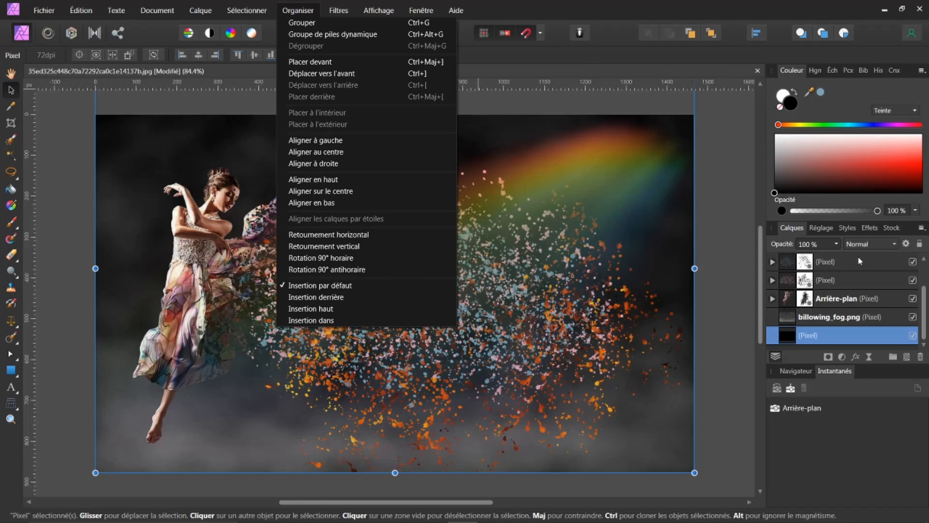
# Flip the subtle_rainbow_beam.png layer horizontally so the rainbow comes from the dancer's side of the image
pyautogui.moveTo(923, 297); pyautogui.dragTo(924, 271)
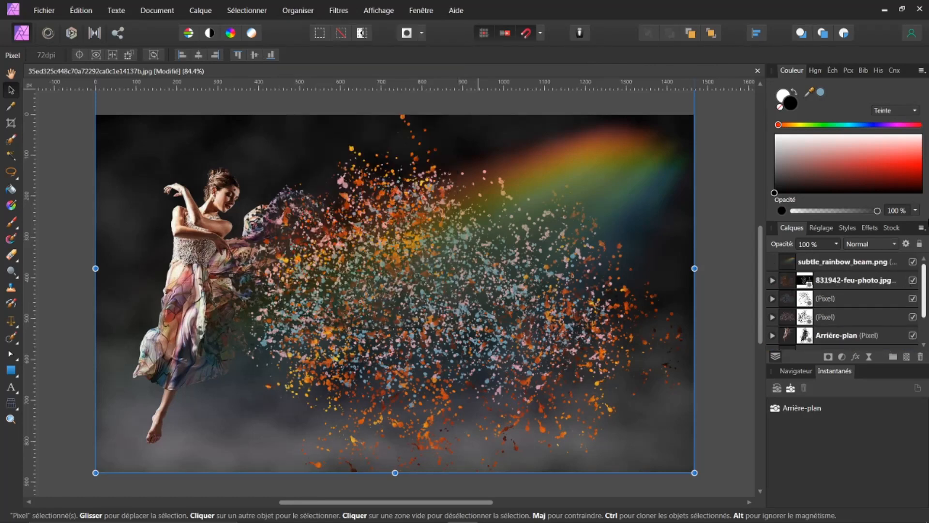
pyautogui.click(815, 262)
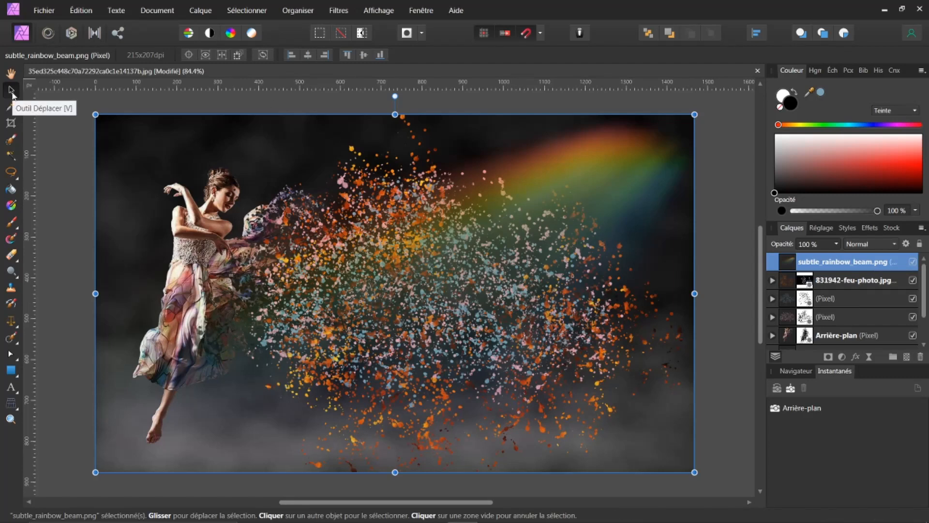
pyautogui.rightClick(349, 192)
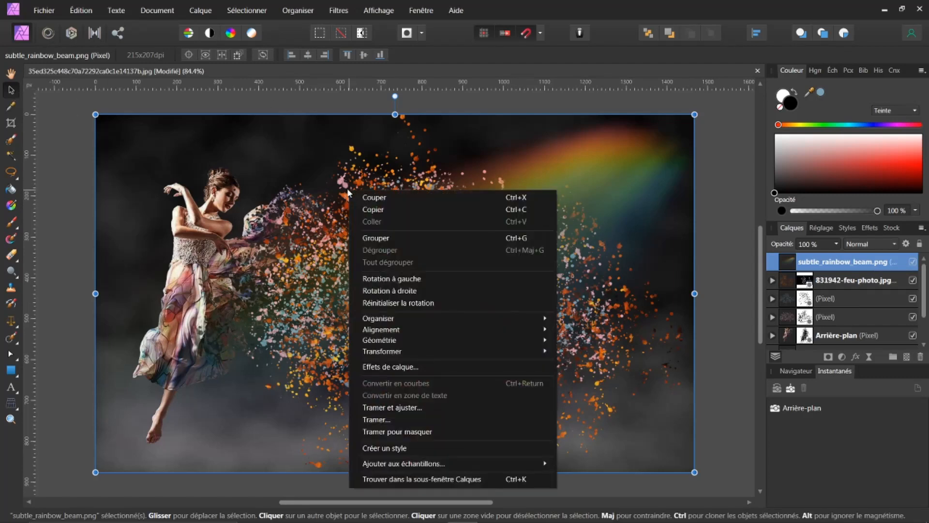
pyautogui.moveTo(439, 346)
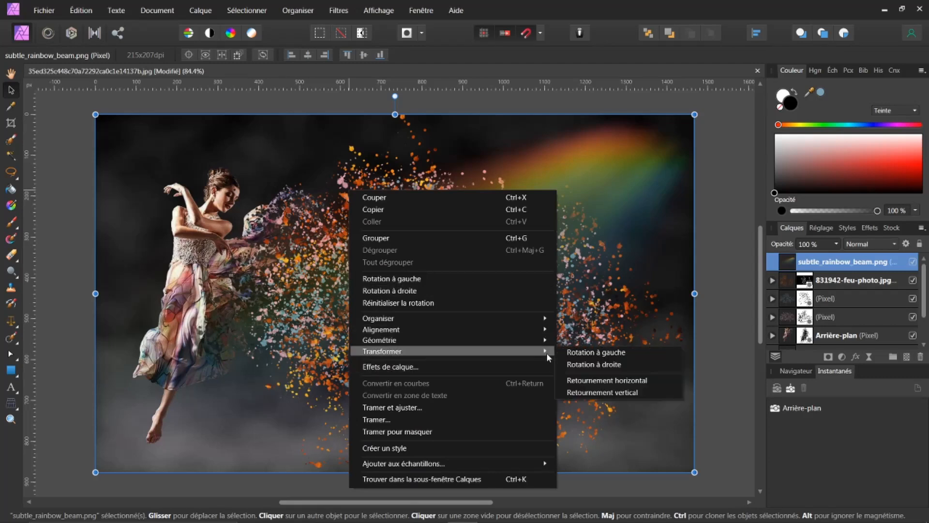
pyautogui.click(599, 381)
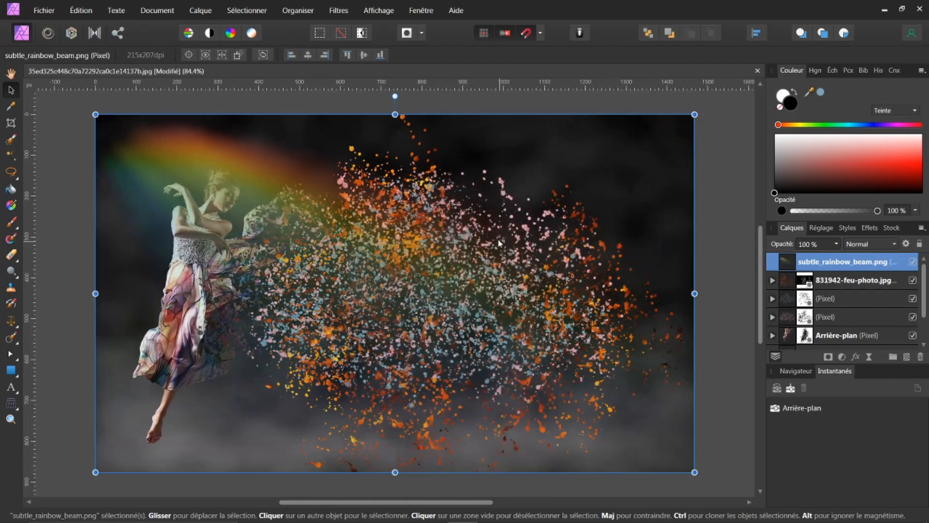
# Stretch the rainbow overlay past the canvas's left and top edges and shift it slightly further left
pyautogui.moveTo(95, 293); pyautogui.dragTo(72, 294)
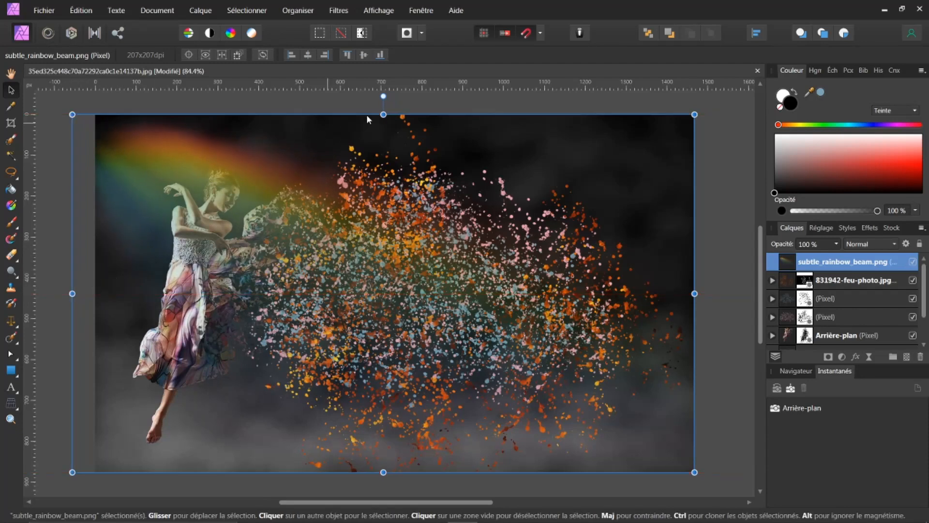
pyautogui.moveTo(383, 114); pyautogui.dragTo(383, 96)
pyautogui.moveTo(310, 225); pyautogui.dragTo(292, 225)
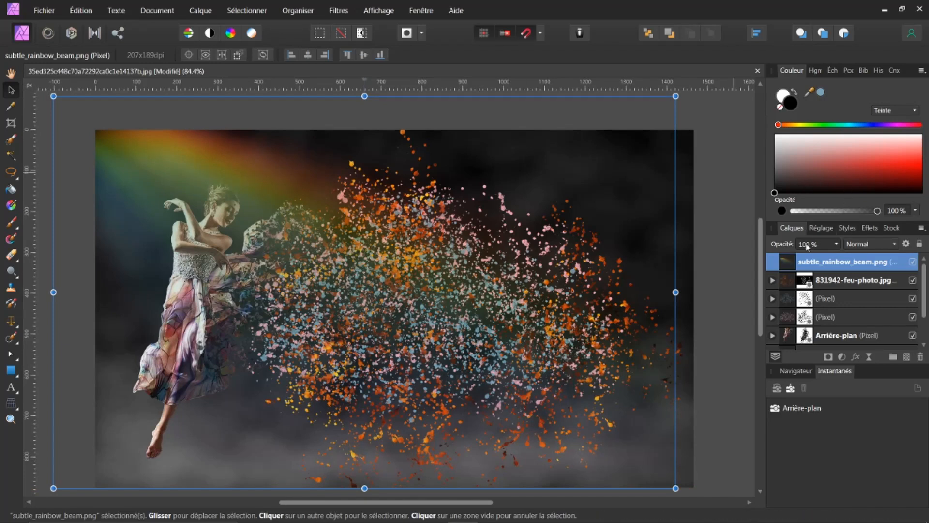
# Move the subtle_rainbow_beam.png layer between the Arrière-plan and billowing_fog.png layers and leave the Move tool
pyautogui.moveTo(789, 262); pyautogui.dragTo(809, 318)
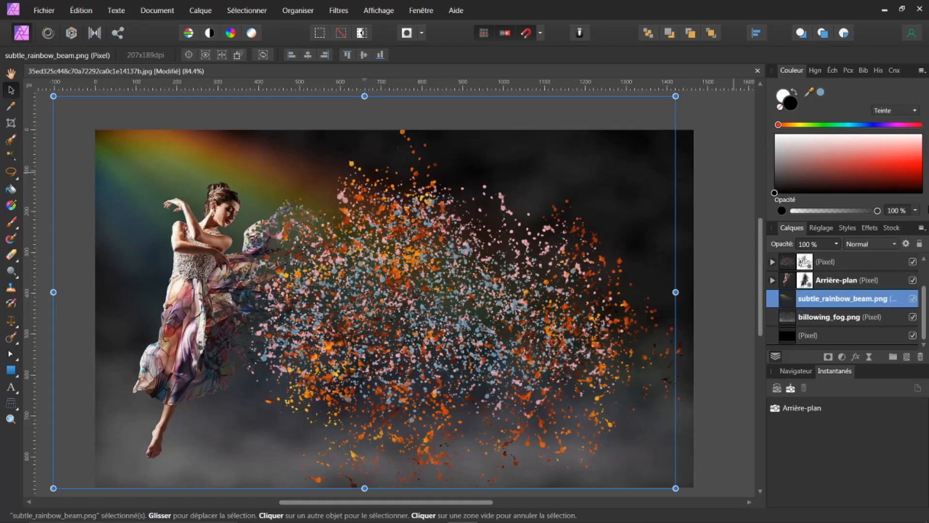
pyautogui.click(783, 333)
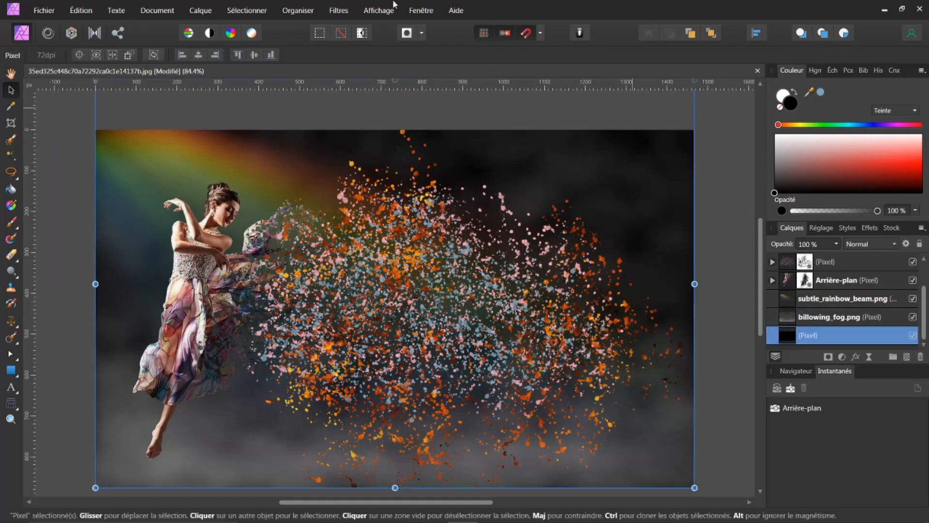
pyautogui.click(10, 73)
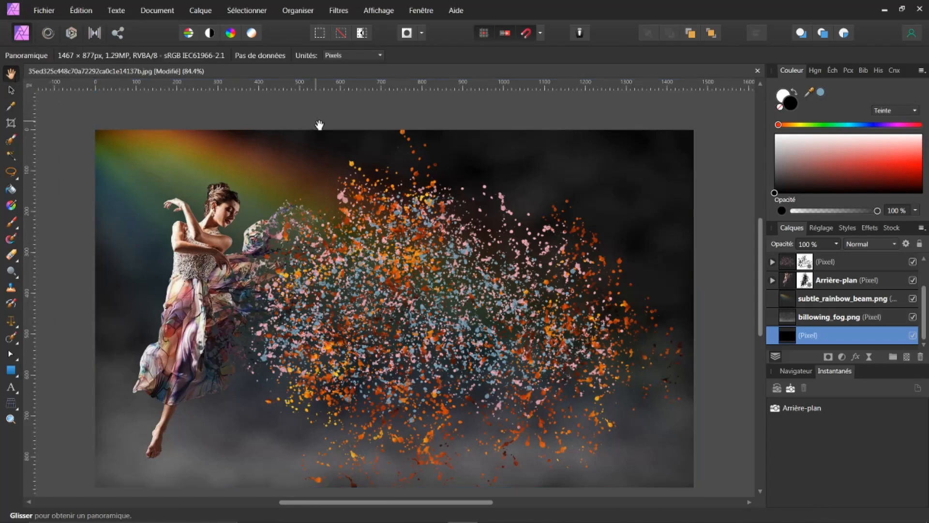
pyautogui.scroll(-1, 304, 238)
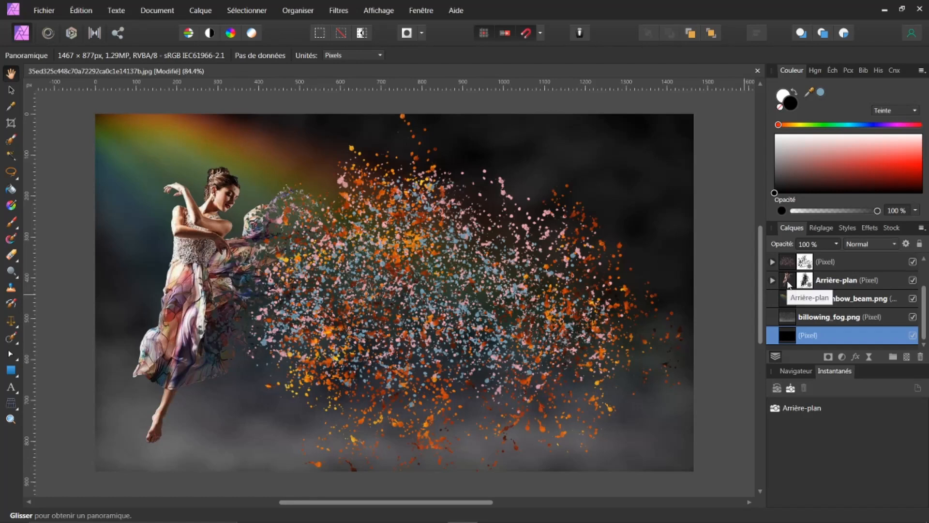
# Expand the Arrière-plan layer and compare the dancer with its brightness/contrast adjustment, curves adjustment and mask switched off and on
pyautogui.click(773, 281)
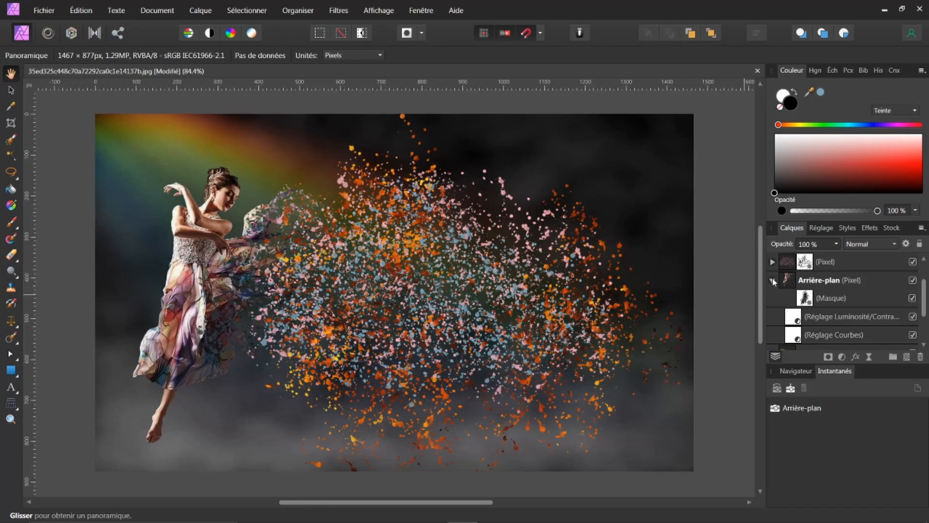
pyautogui.click(912, 317)
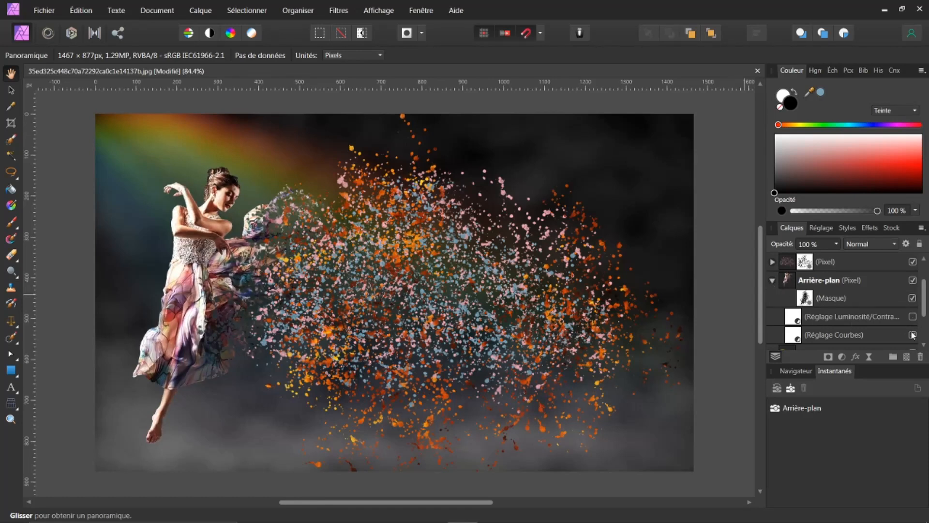
pyautogui.click(913, 334)
pyautogui.click(913, 335)
pyautogui.click(912, 317)
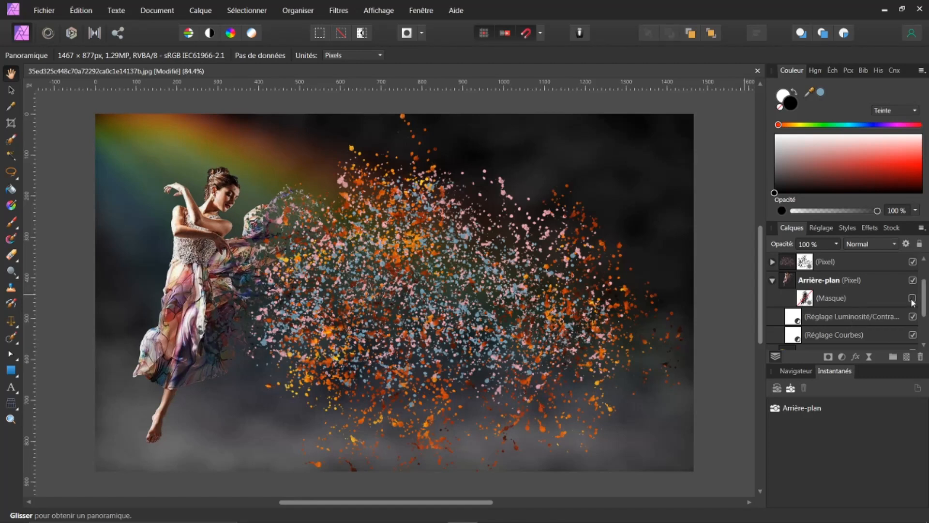
pyautogui.click(913, 300)
pyautogui.click(913, 300)
pyautogui.click(912, 298)
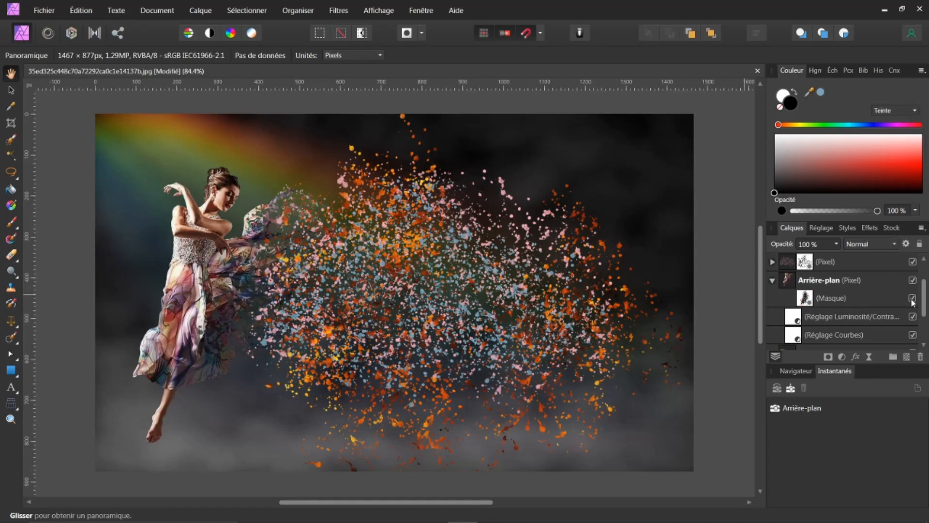